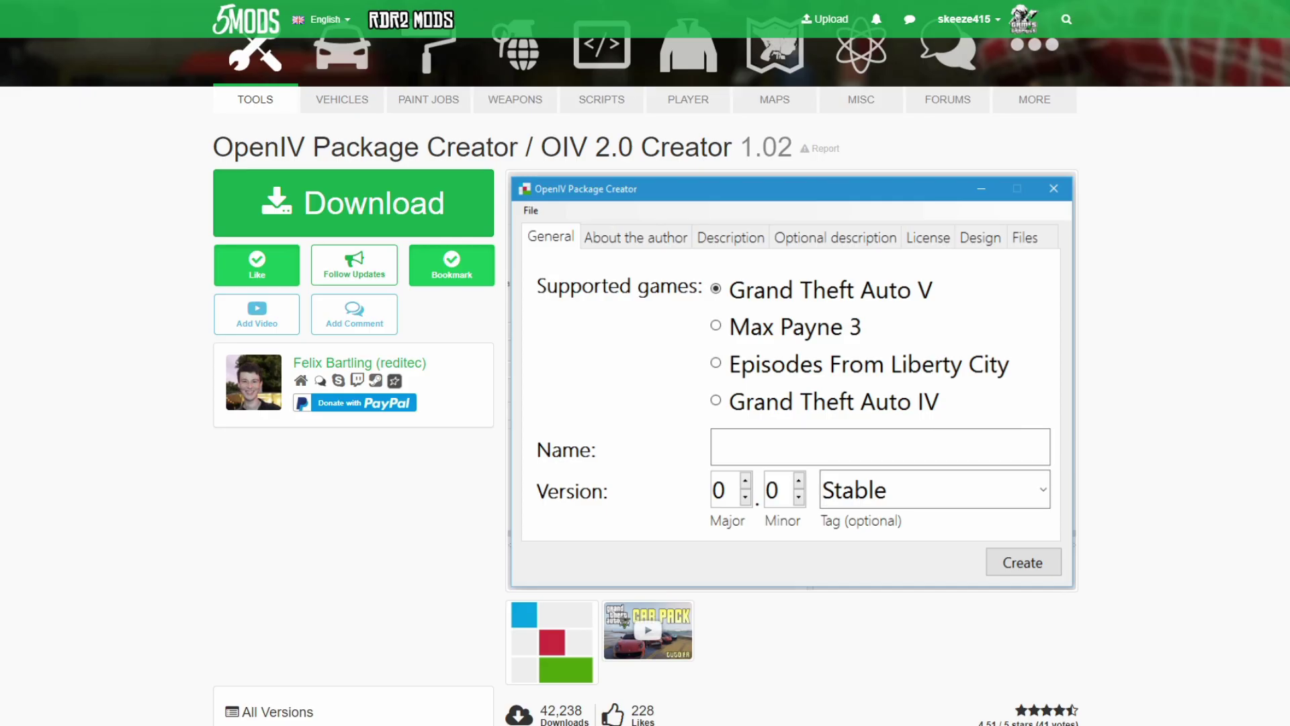
- Open the OpenIV_Package_Creator_102 folder and launch its setup application
scroll(723, 14, up, 1)
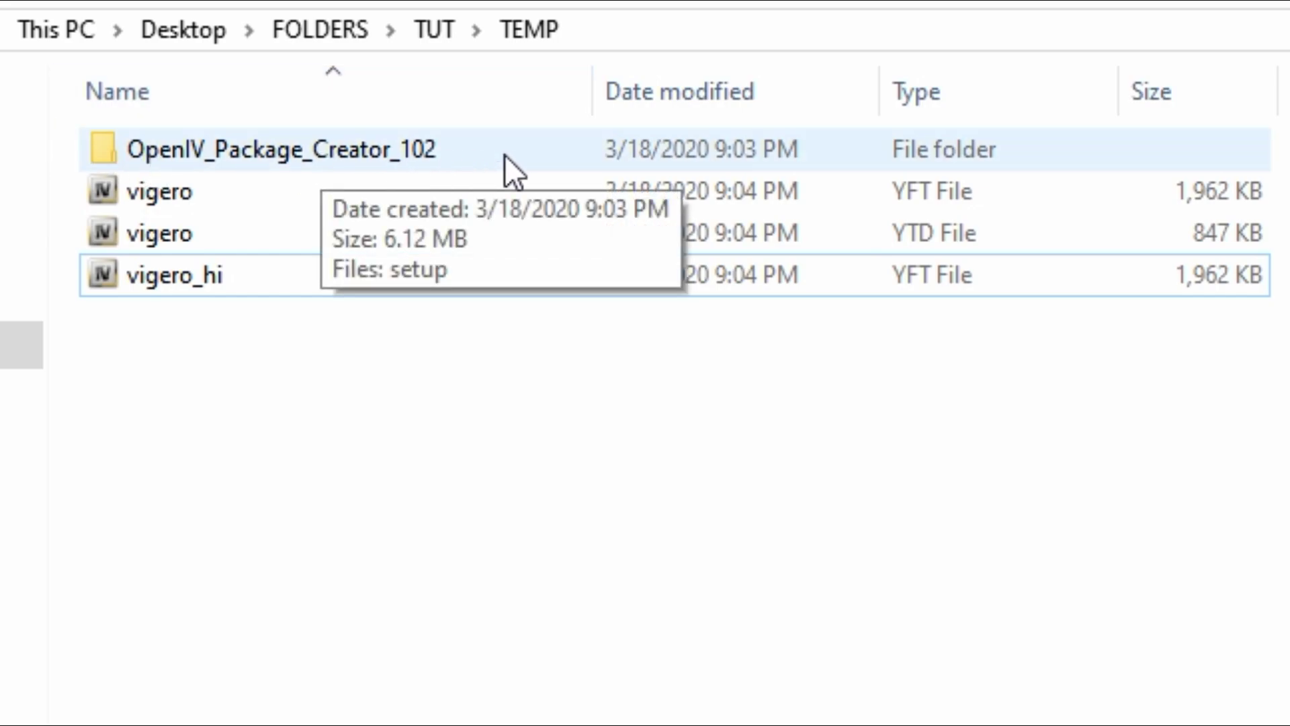
click(230, 159)
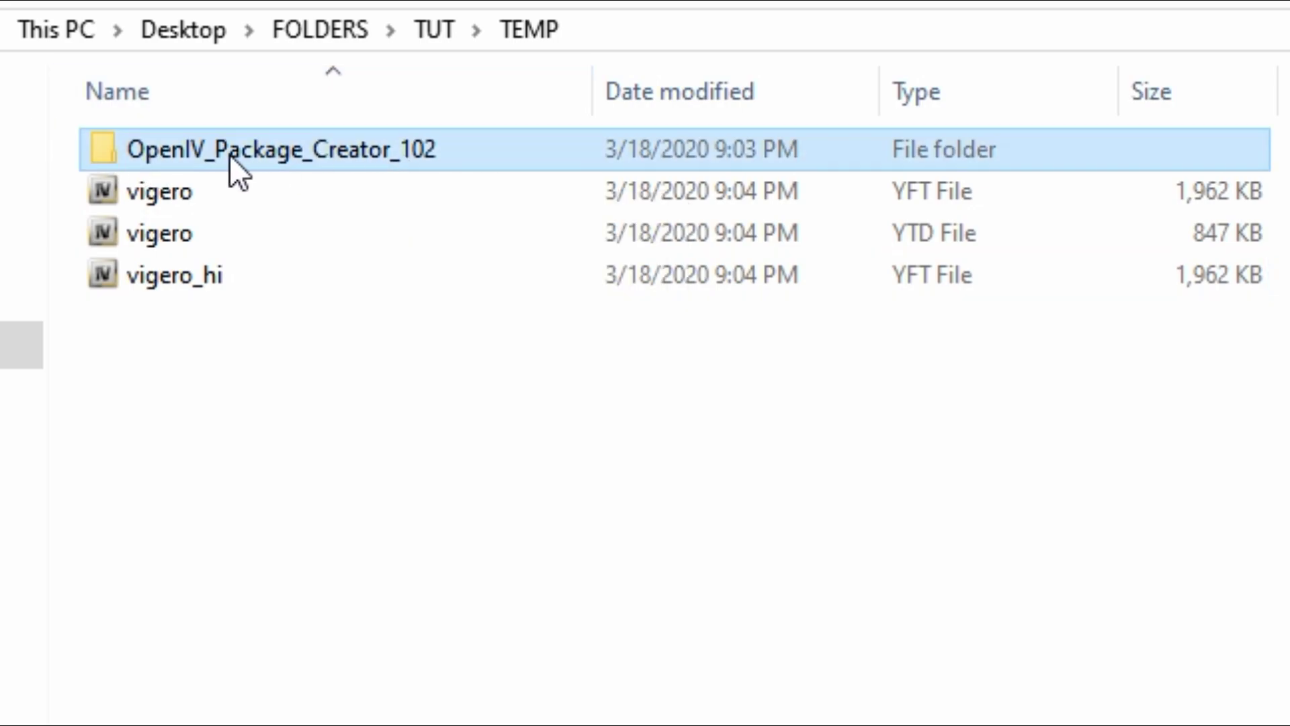
double_click(230, 158)
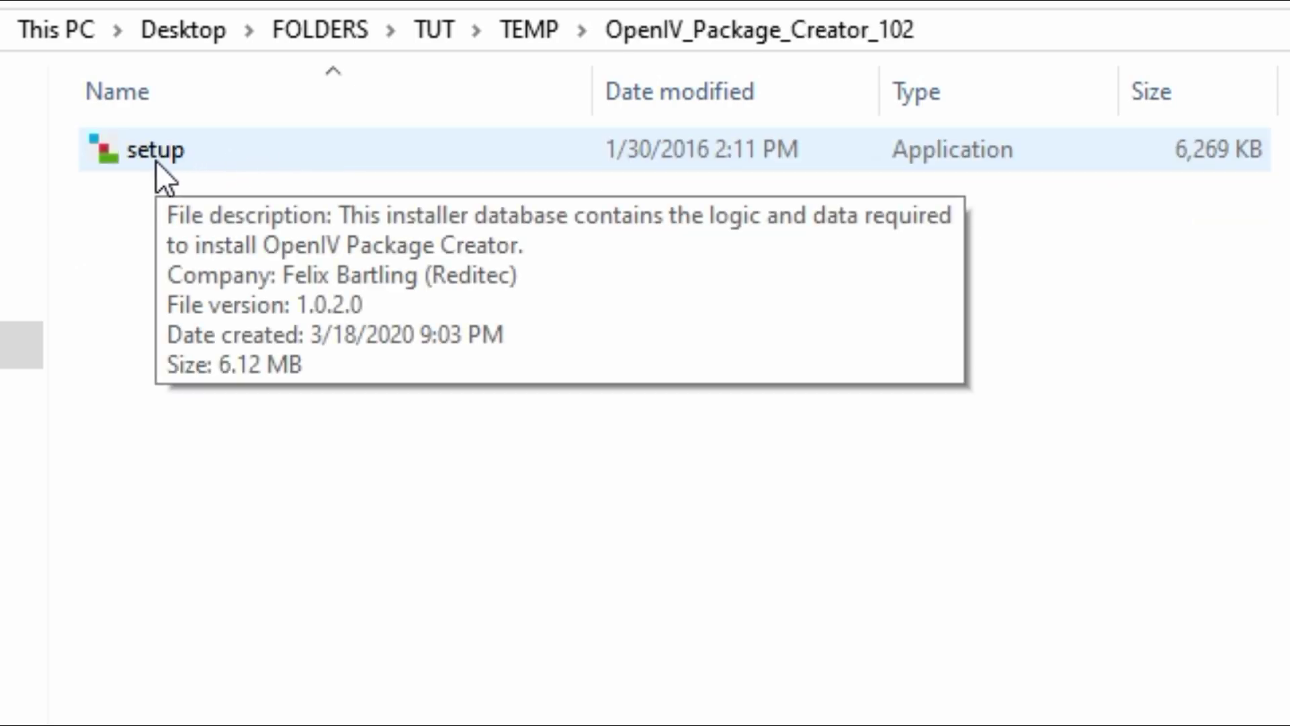
double_click(297, 152)
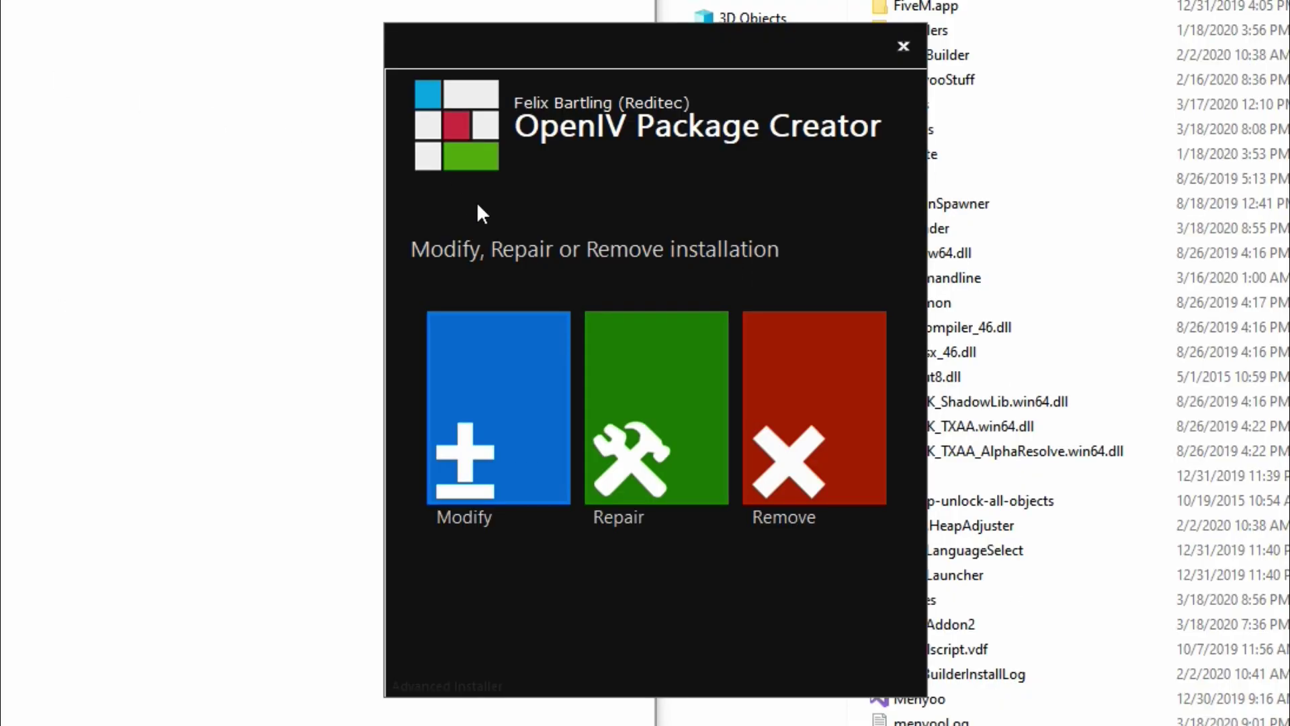
- Run the OpenIV Package Creator installer in Modify mode with MainFeature included and finish the setup
click(509, 429)
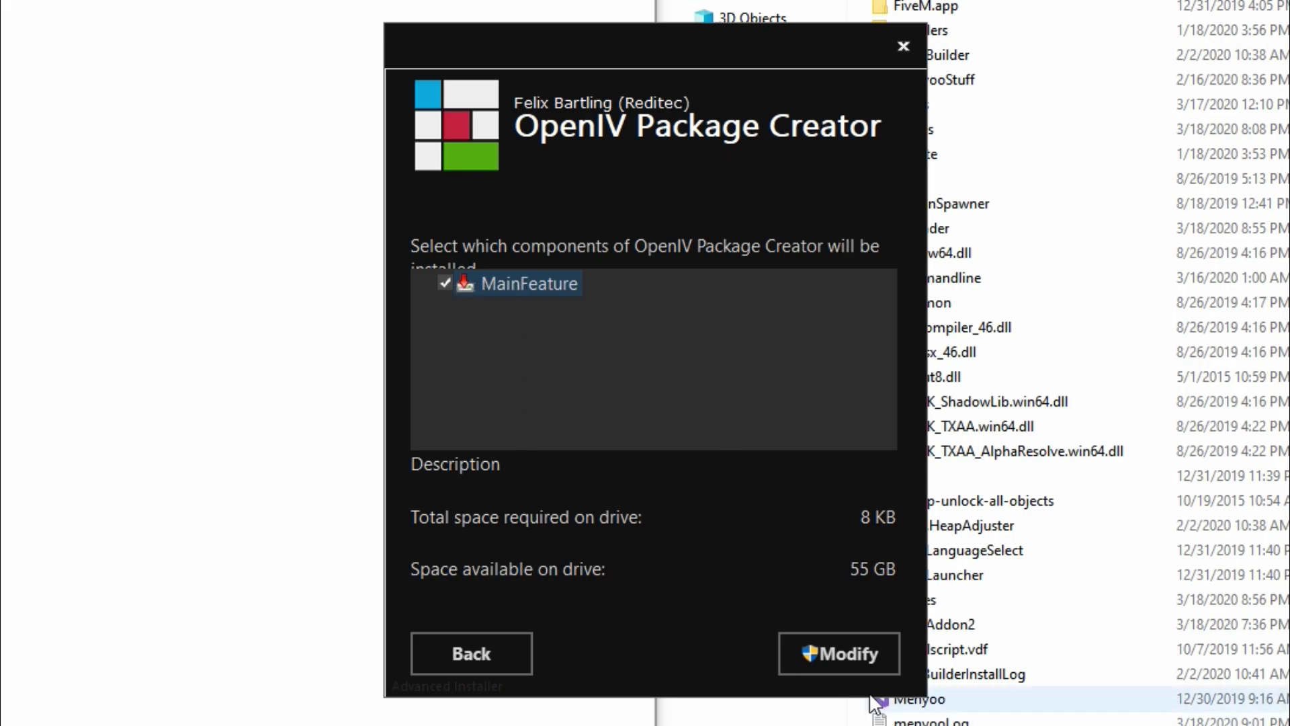
click(832, 642)
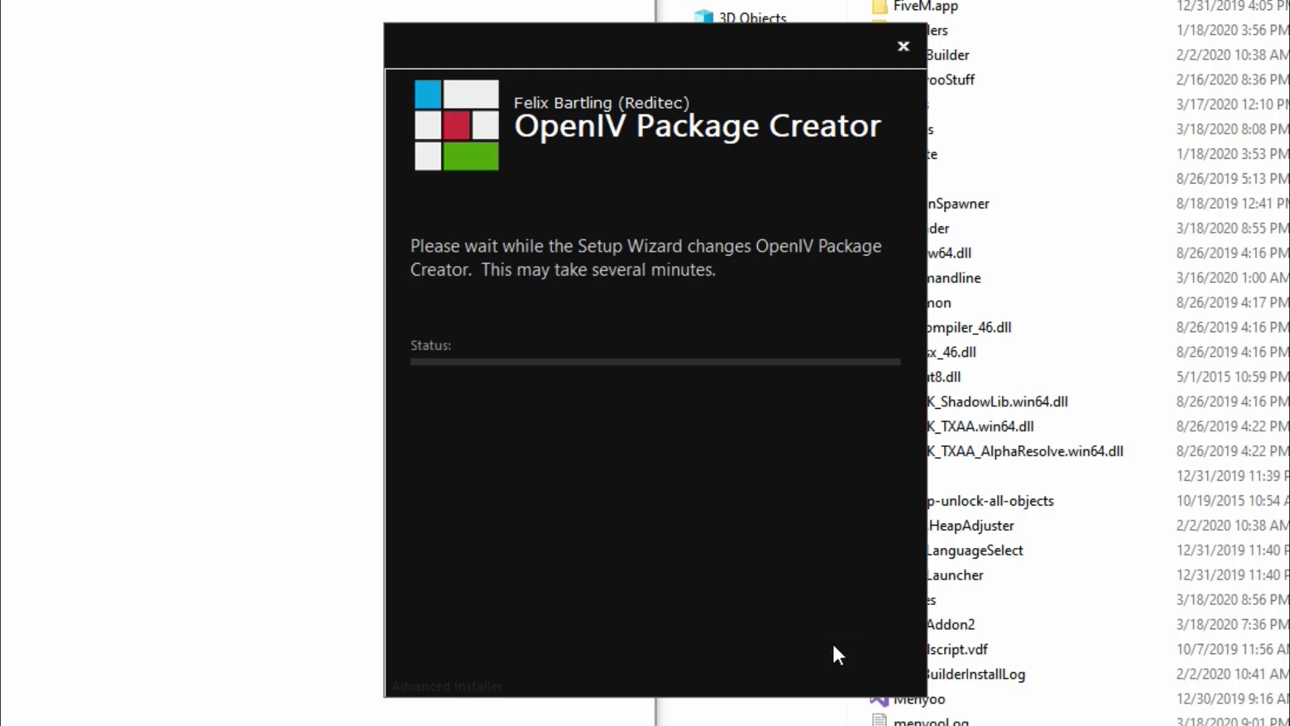
click(527, 548)
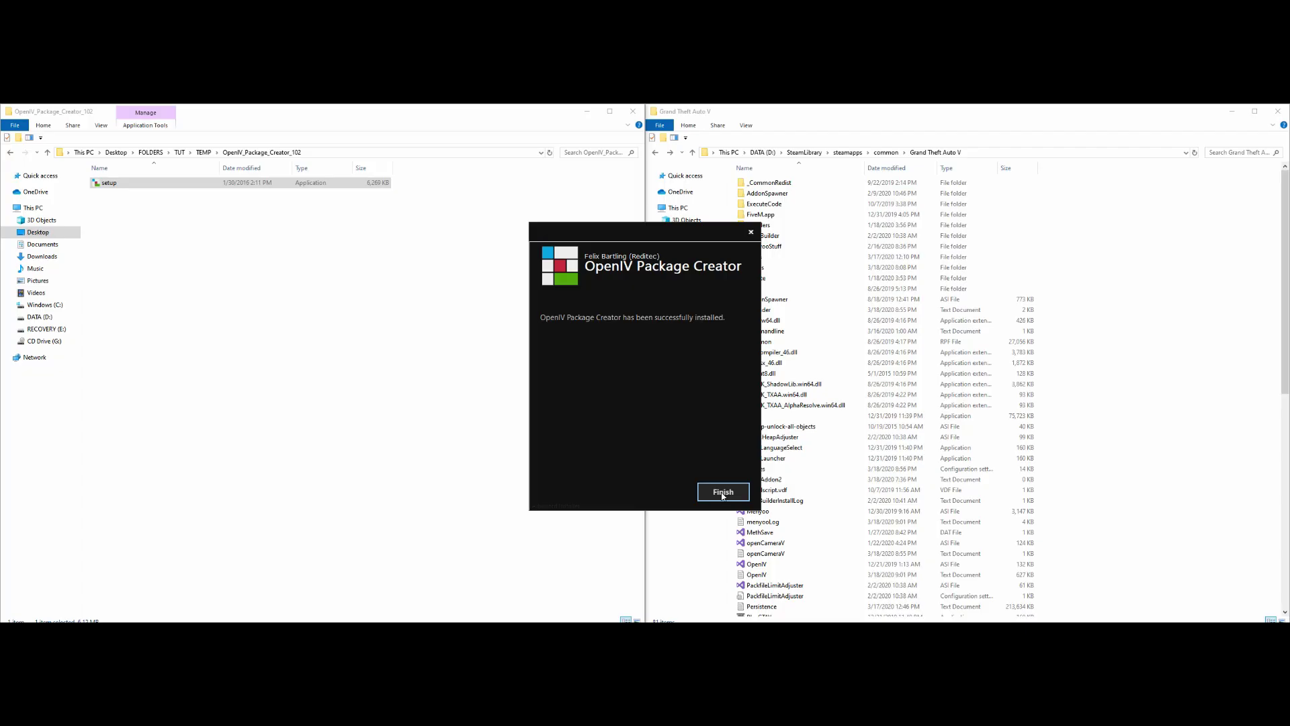
click(723, 493)
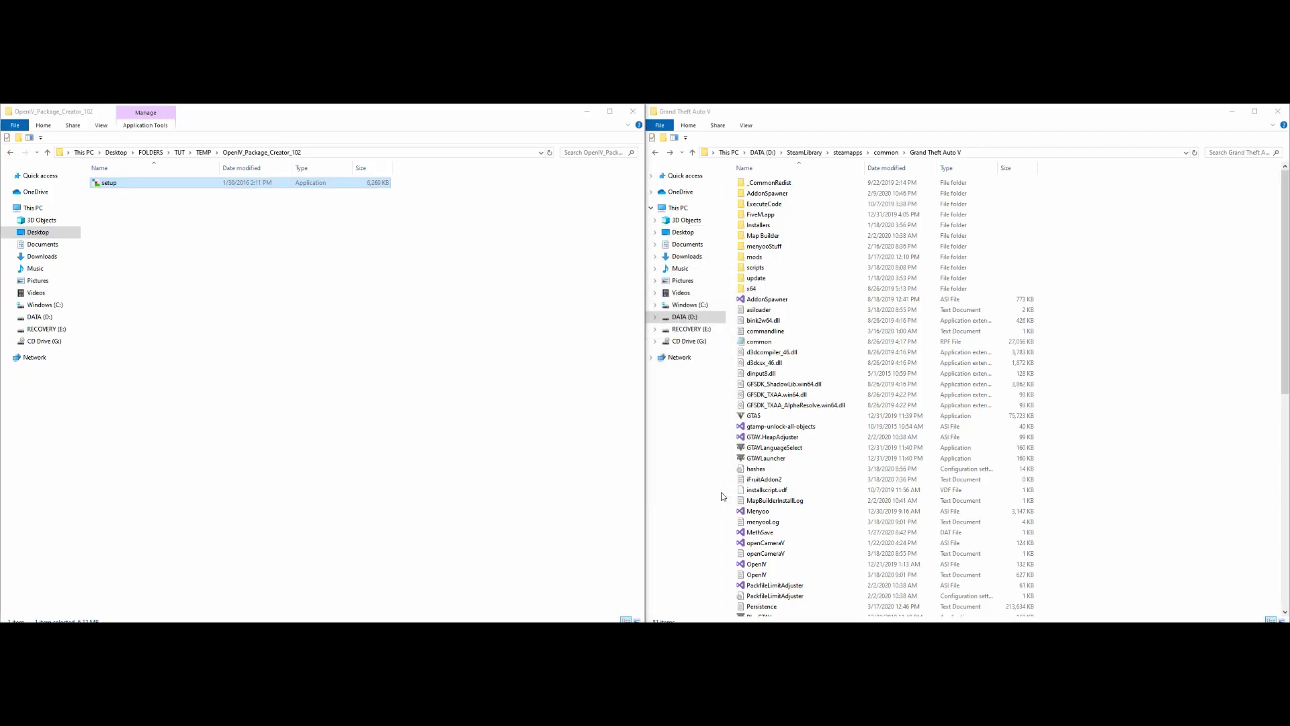
- Return to the TEMP folder and select the vigero YFT, vigero YTD and vigero_hi YFT files
click(203, 152)
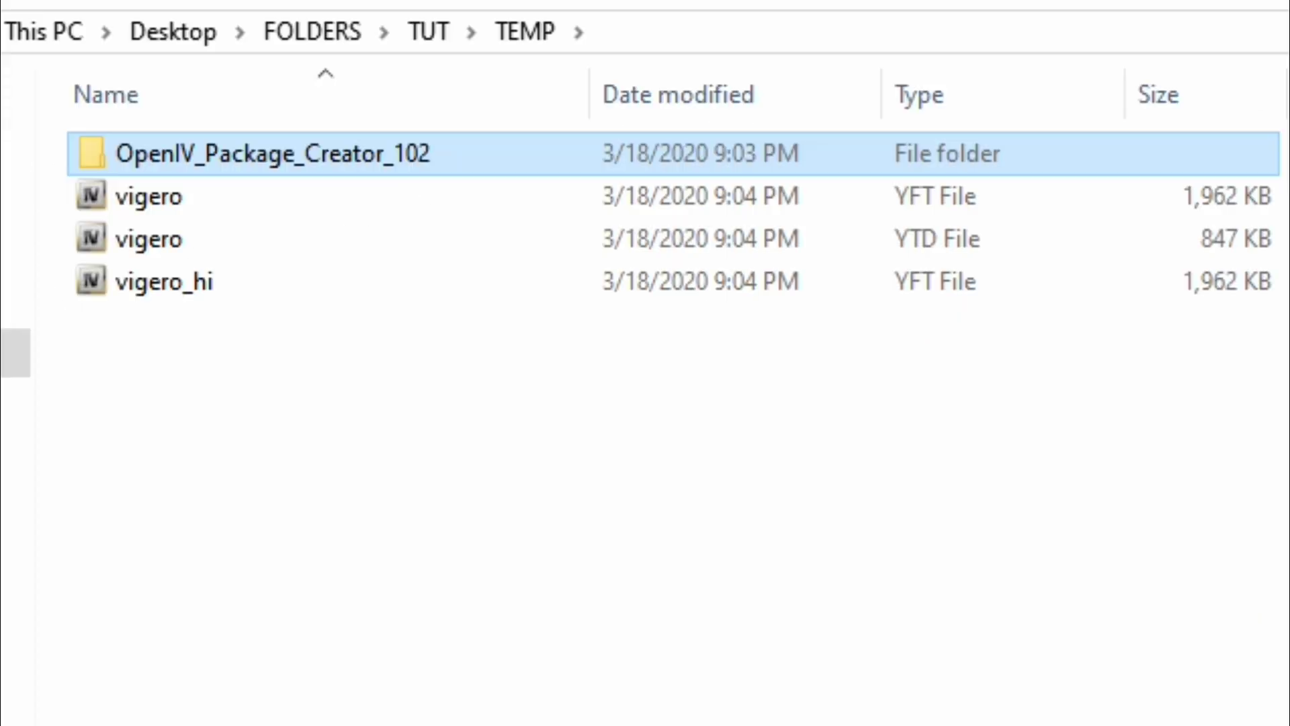
drag(412, 191, 366, 199)
drag(1177, 215, 1152, 299)
click(1281, 446)
drag(1285, 176, 1159, 280)
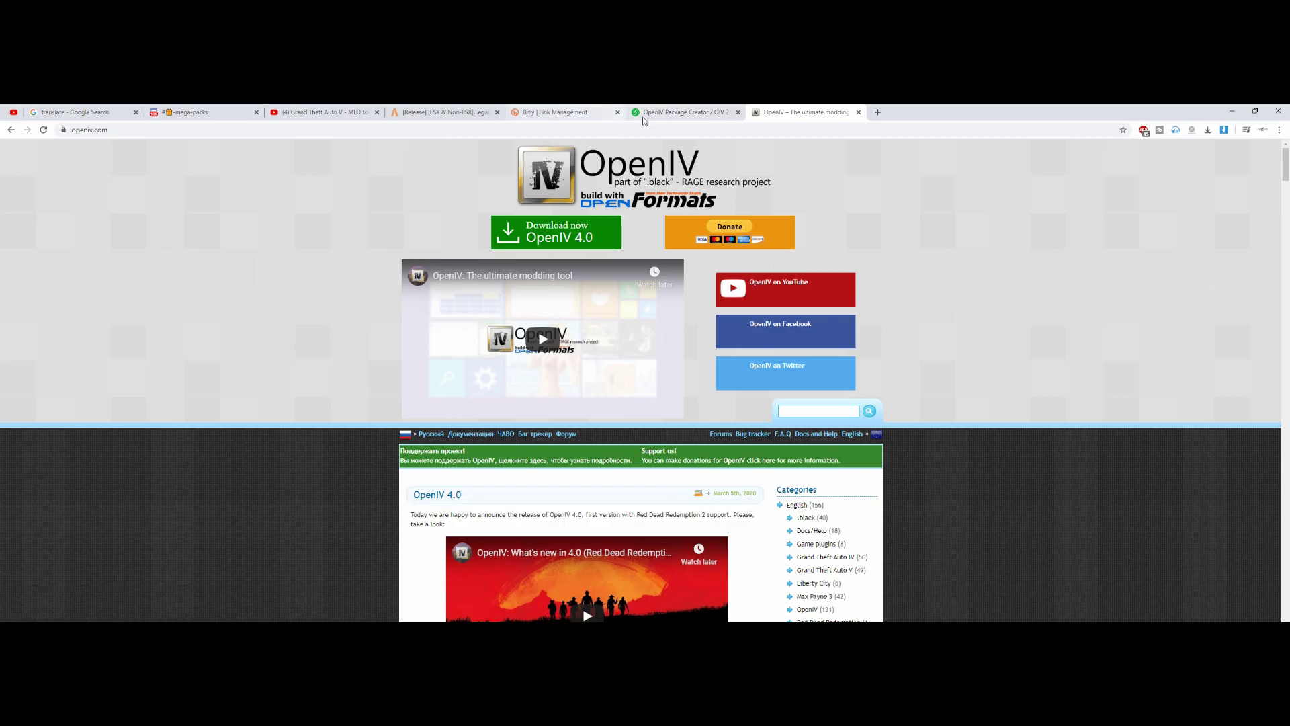
- Bring up the OpenIV Package Creator web page, and minimise the browser and the TEMP folder to reach the desktop
click(679, 112)
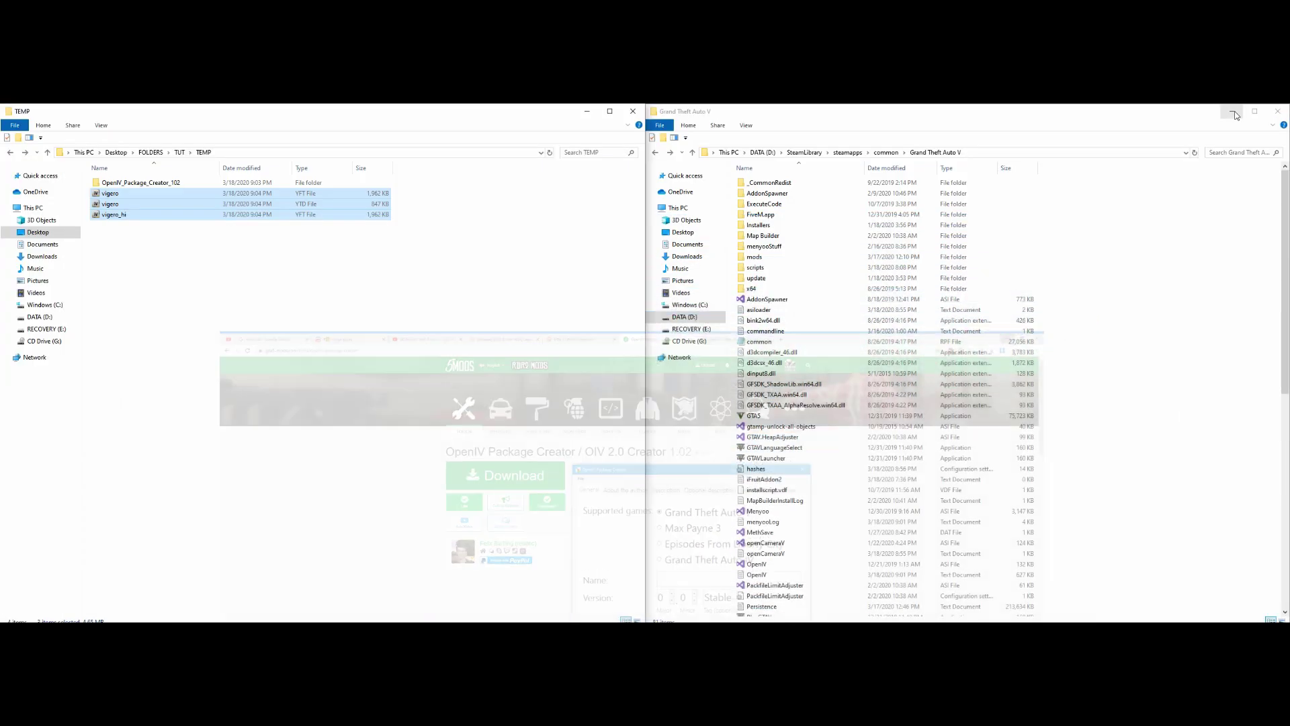
click(1231, 111)
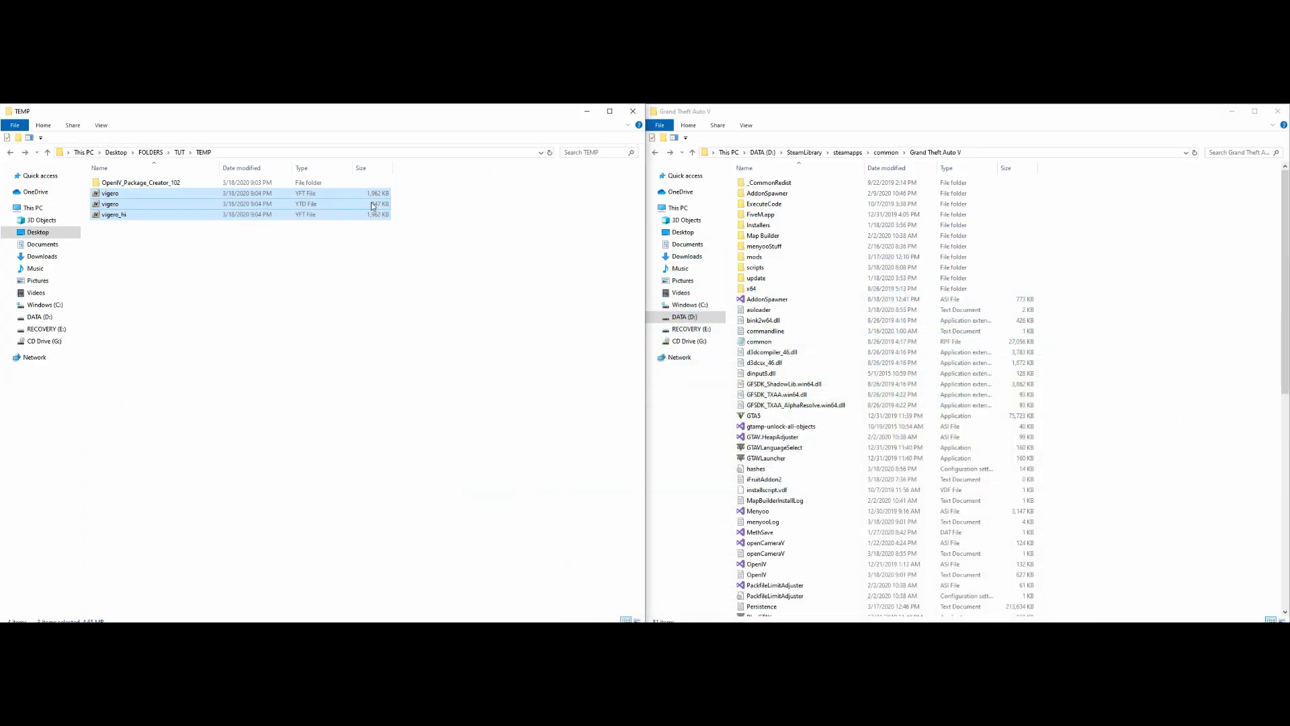
click(417, 210)
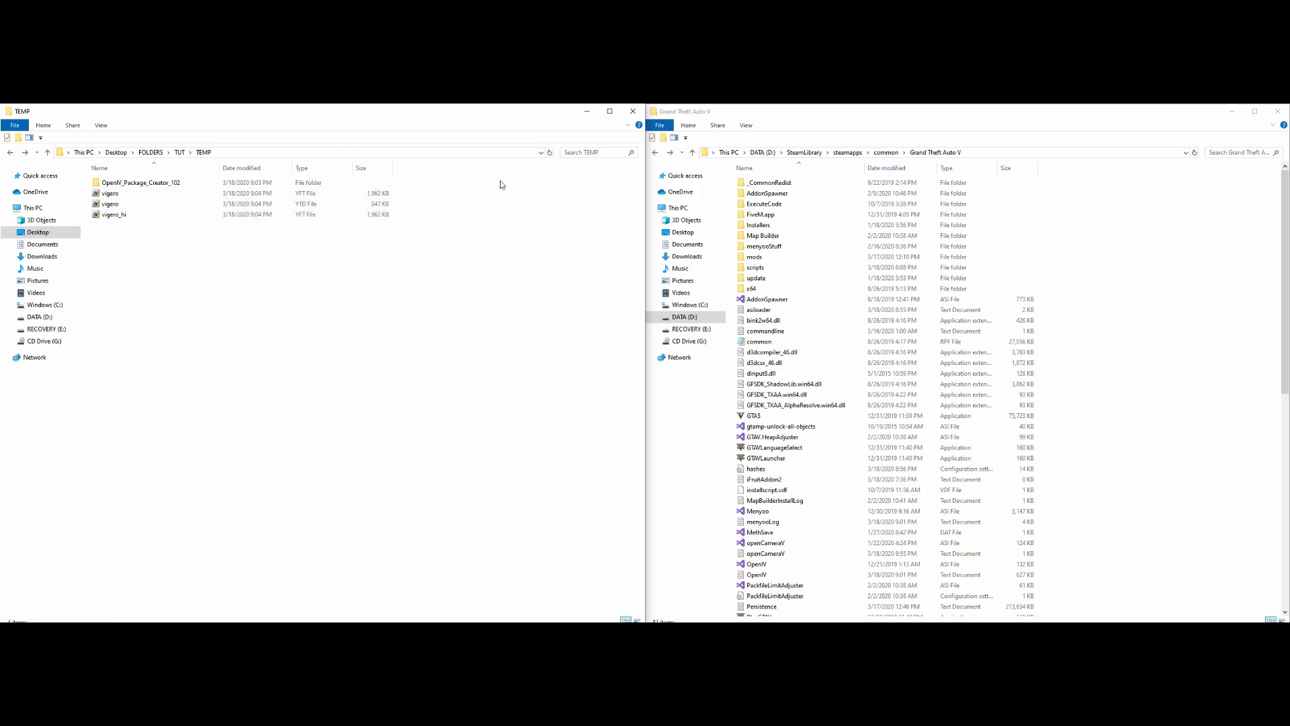
click(589, 111)
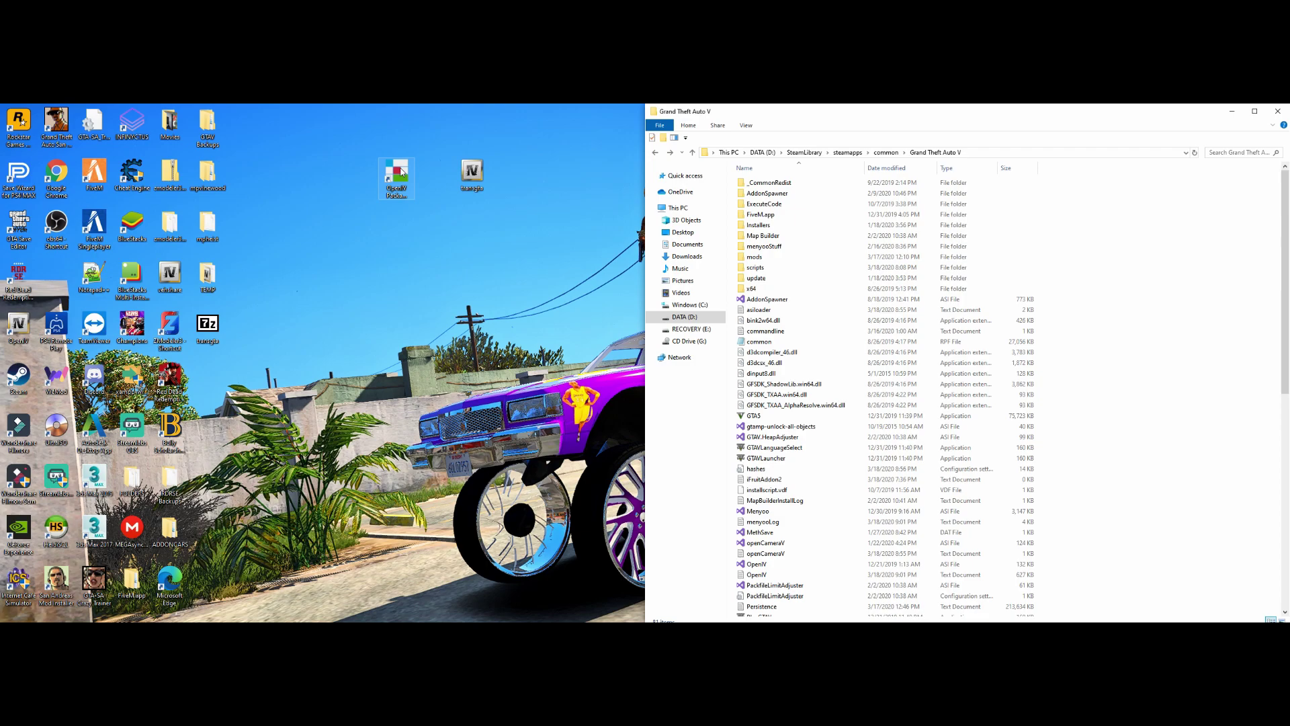
- Launch OpenIV Package Creator from its desktop shortcut and dismiss the startup notice
drag(401, 173, 363, 181)
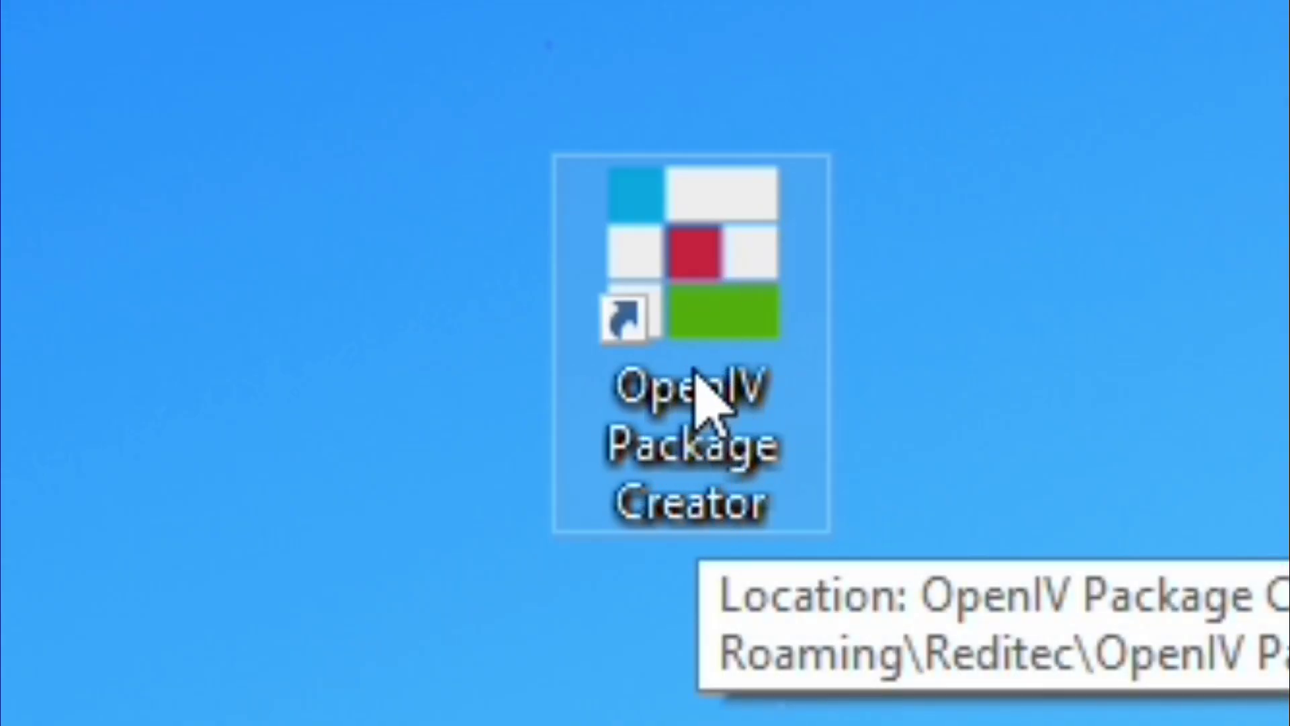
double_click(744, 257)
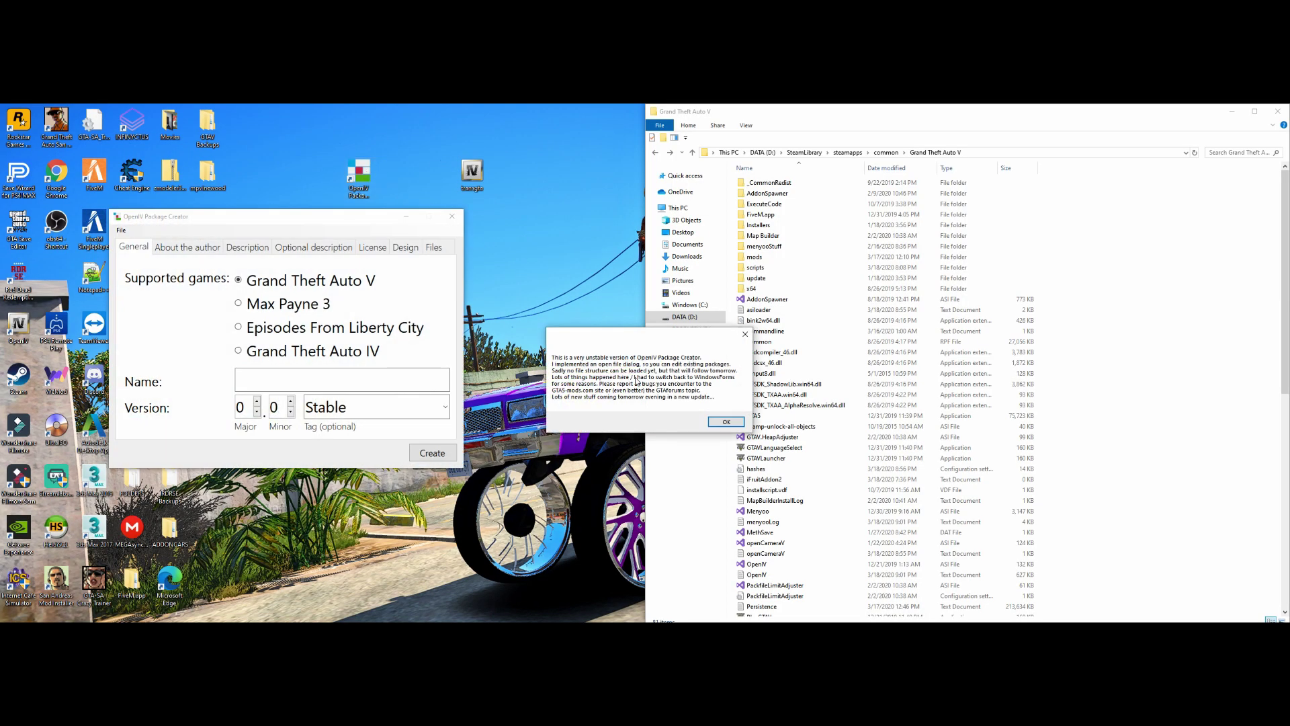
click(726, 422)
drag(292, 219, 450, 199)
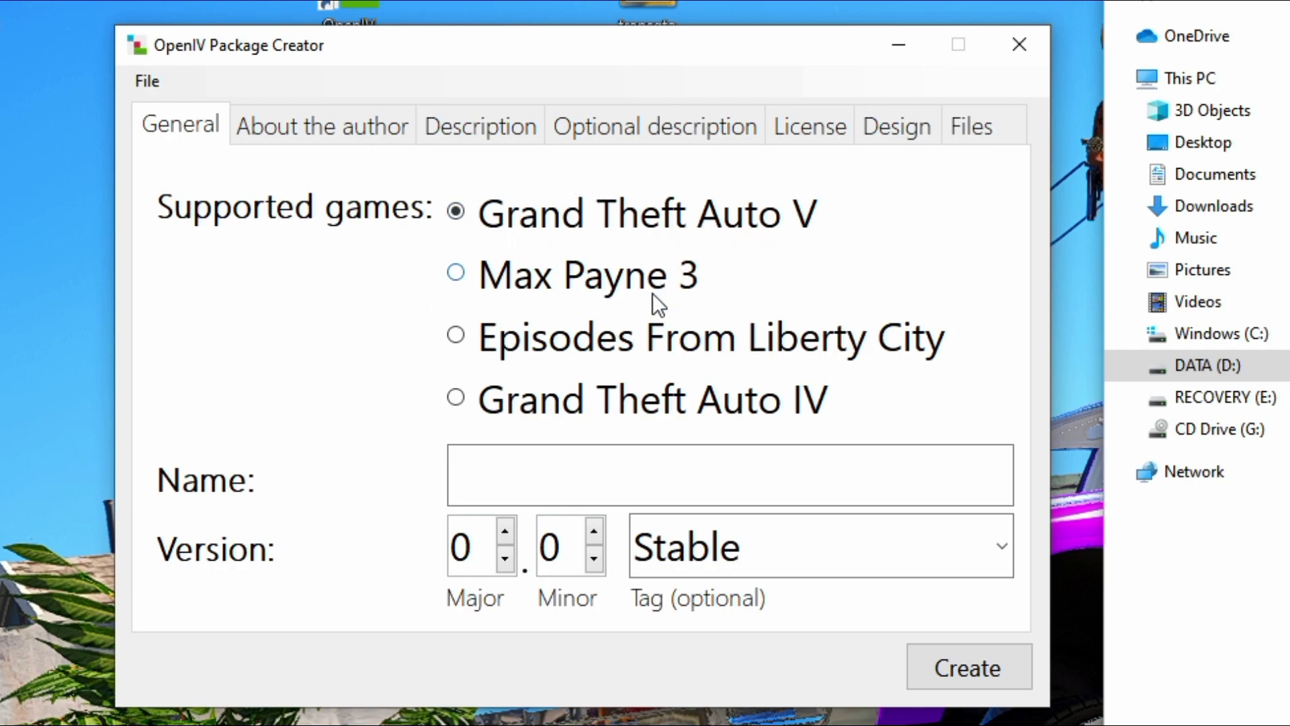
- Name the package 69challenger and set its major version to 1
click(746, 455)
text(c)
key(BackSpace)
text(69char)
text(ger)
key(BackSpace)
key(BackSpace)
key(BackSpace)
key(BackSpace)
text(llenger)
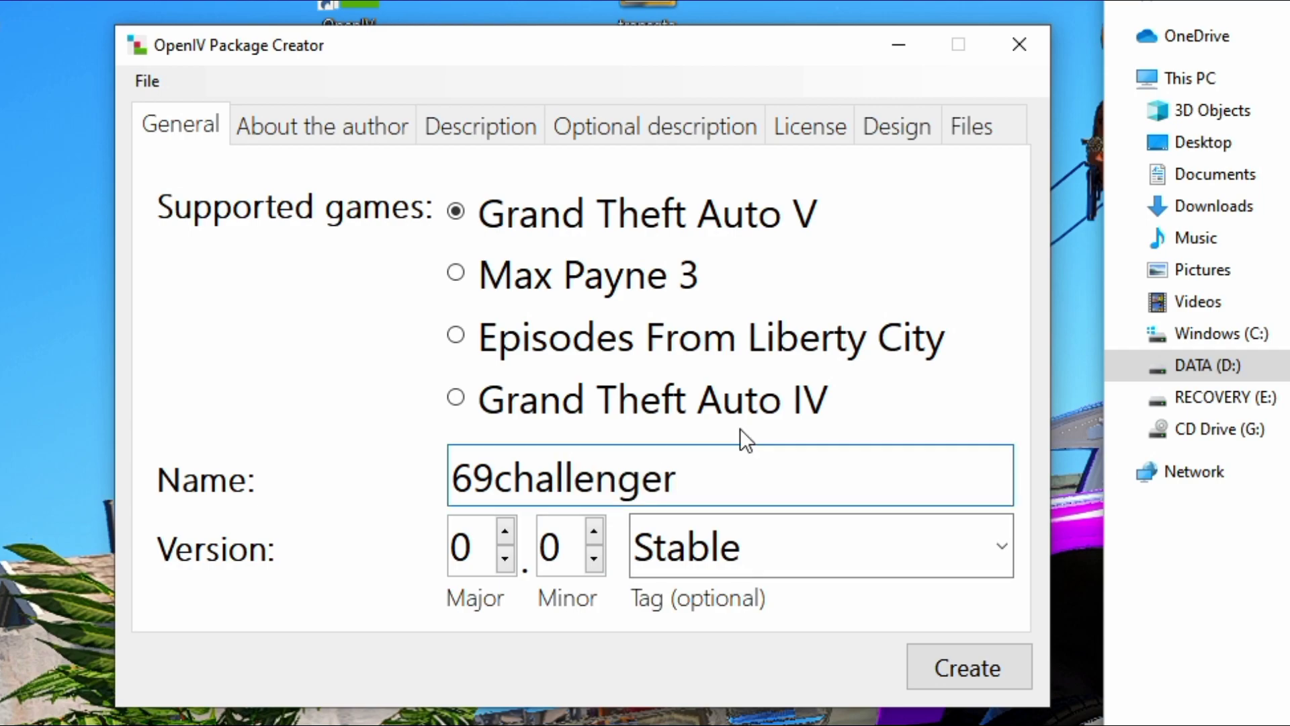
click(505, 531)
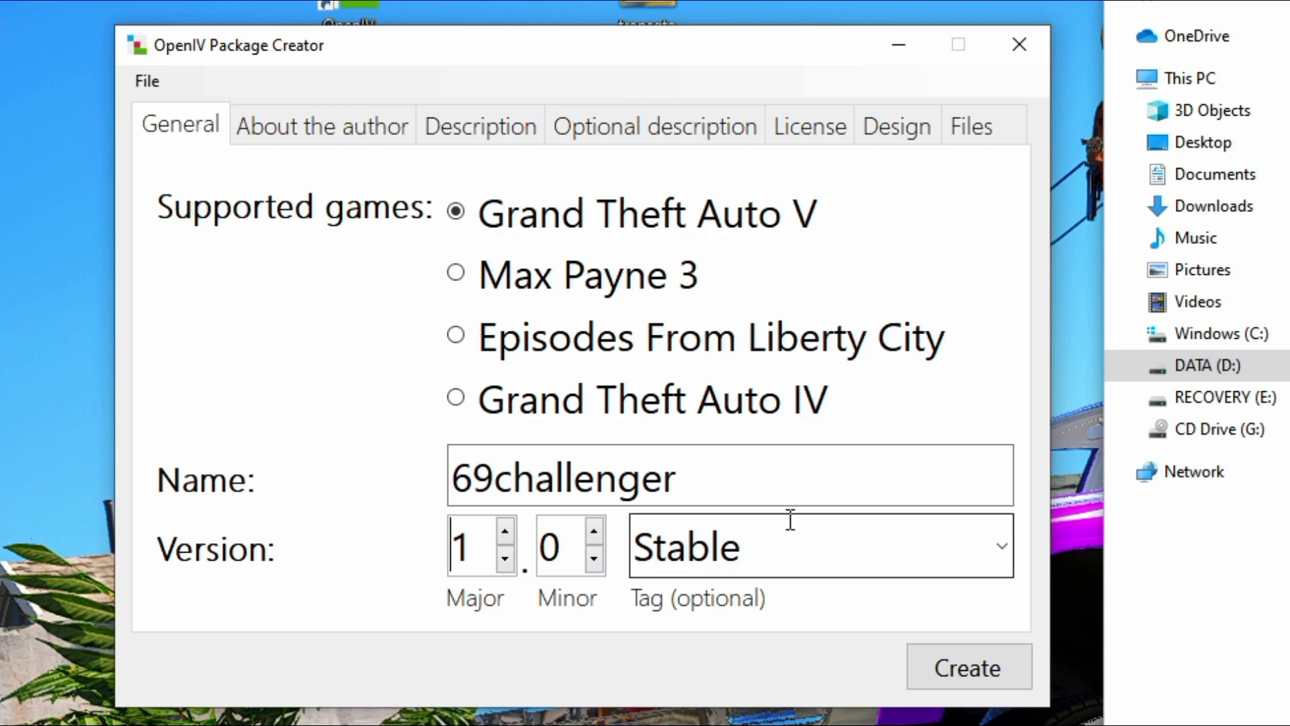
- Enter "gg" as the package author's name
click(356, 123)
click(562, 208)
text(gg)
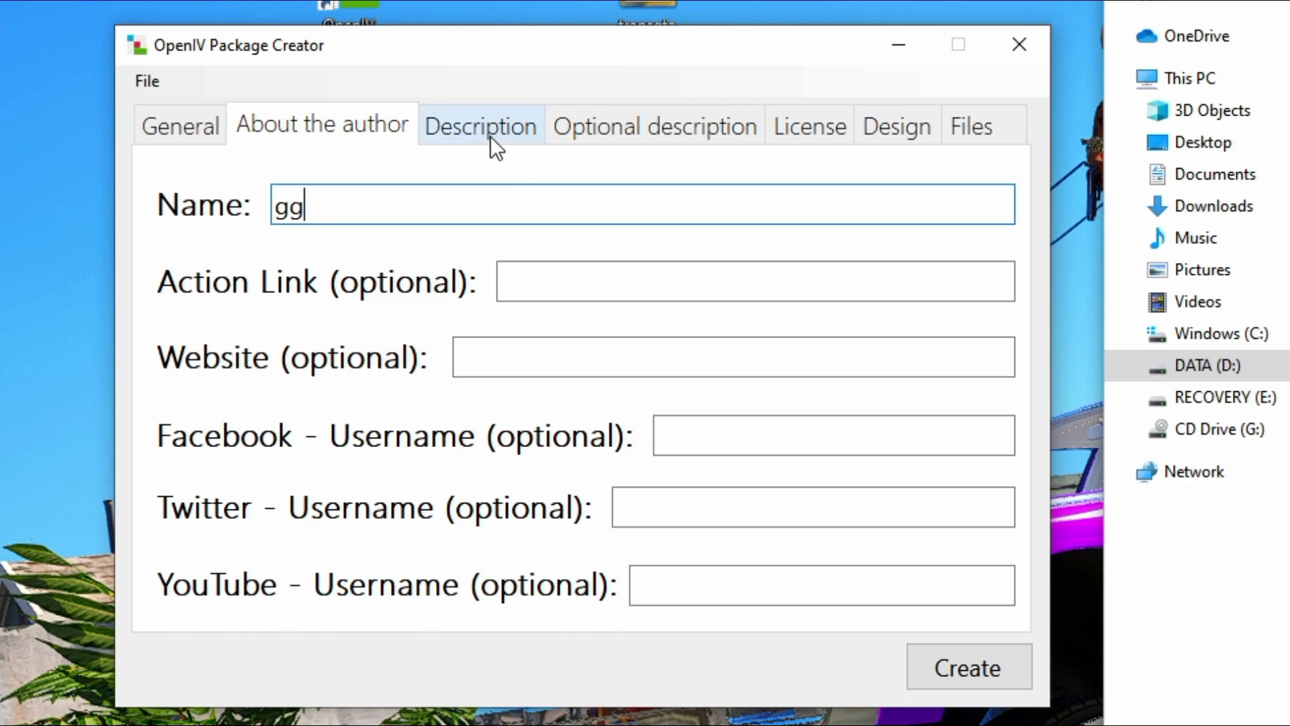
- Fill in the package description with "place in mods folder"
click(490, 136)
click(557, 228)
text(p)
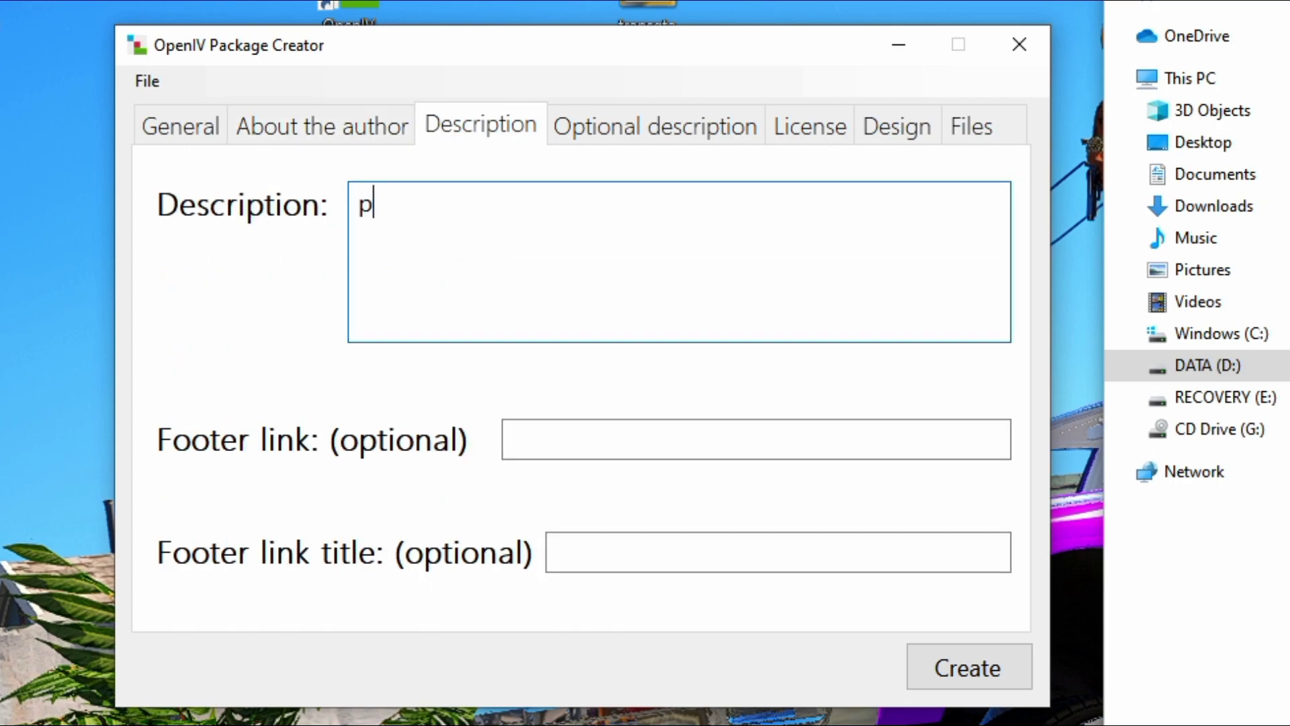
text(lace in mo)
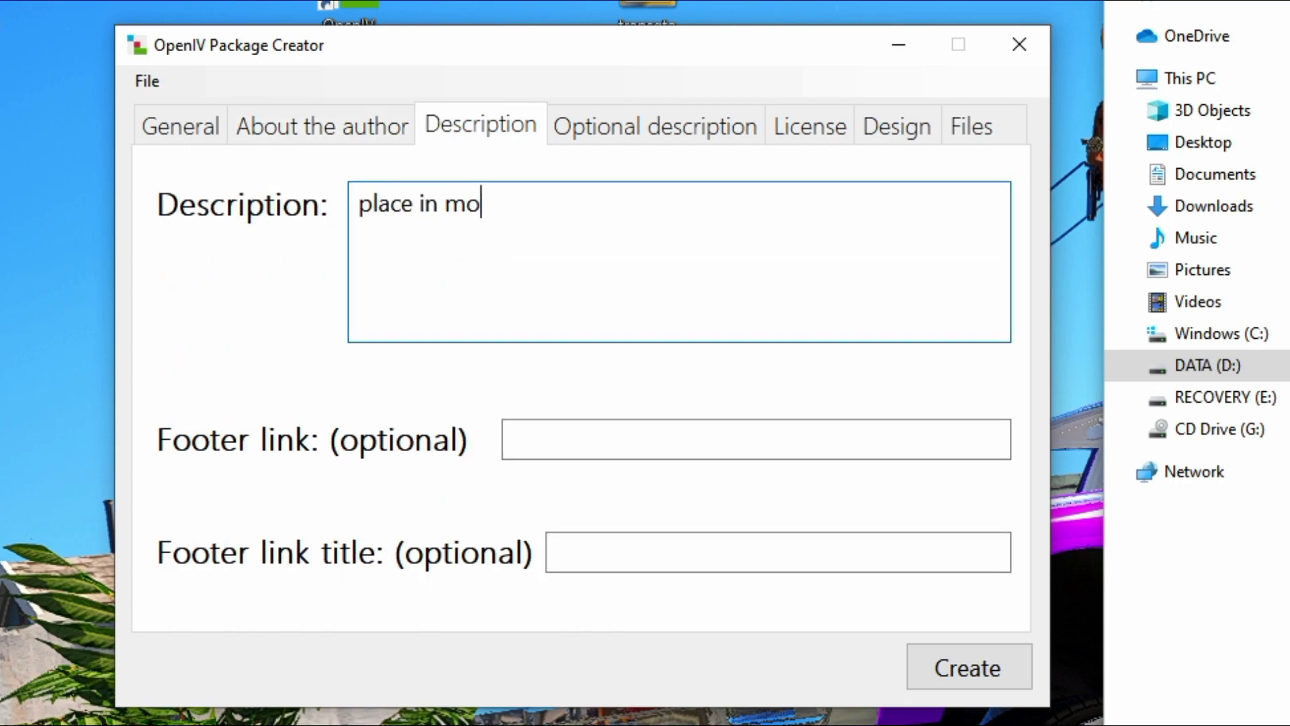
text(ds folder)
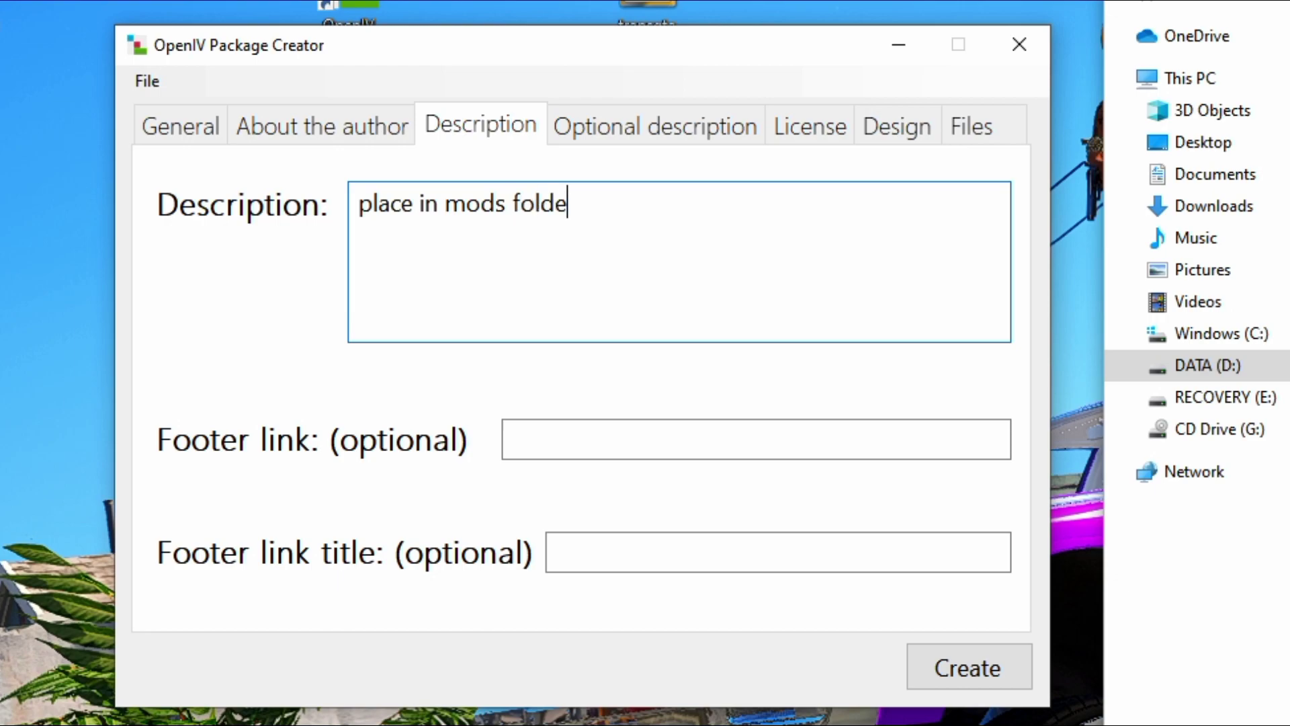
- Review the optional description, license and design settings, and open the package's file structure
click(661, 130)
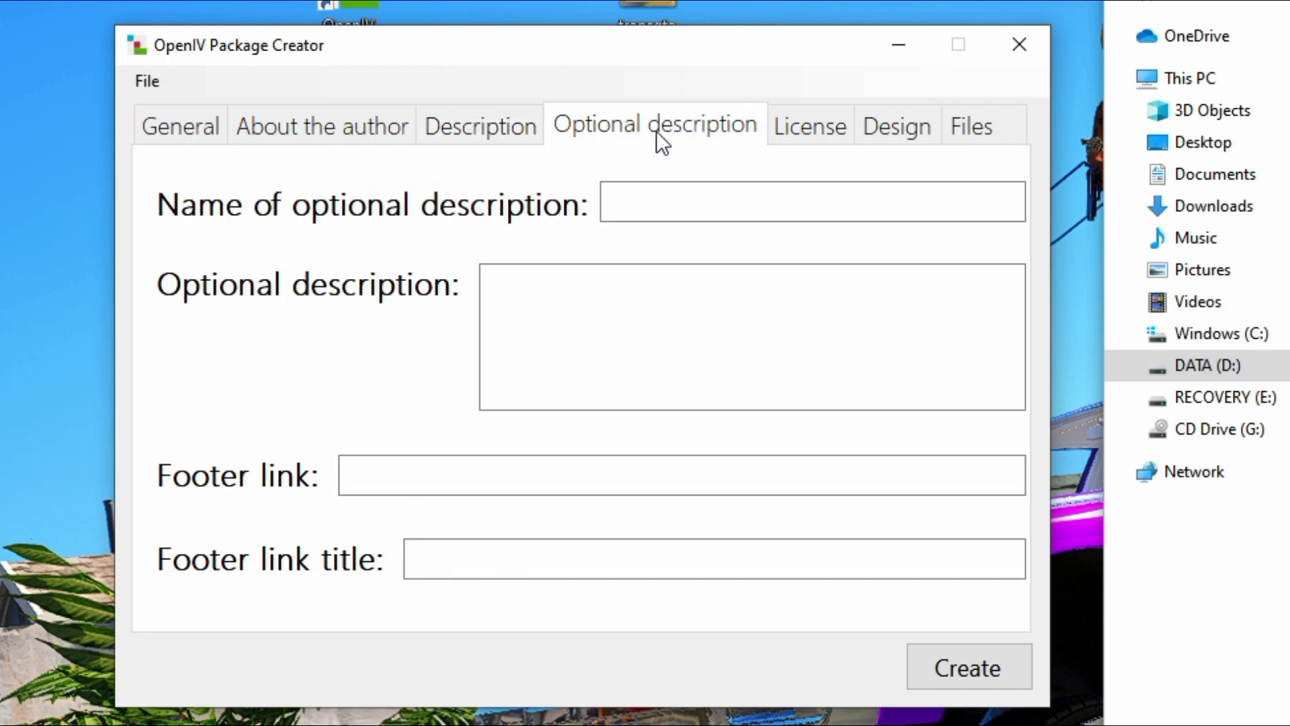
click(817, 132)
click(877, 130)
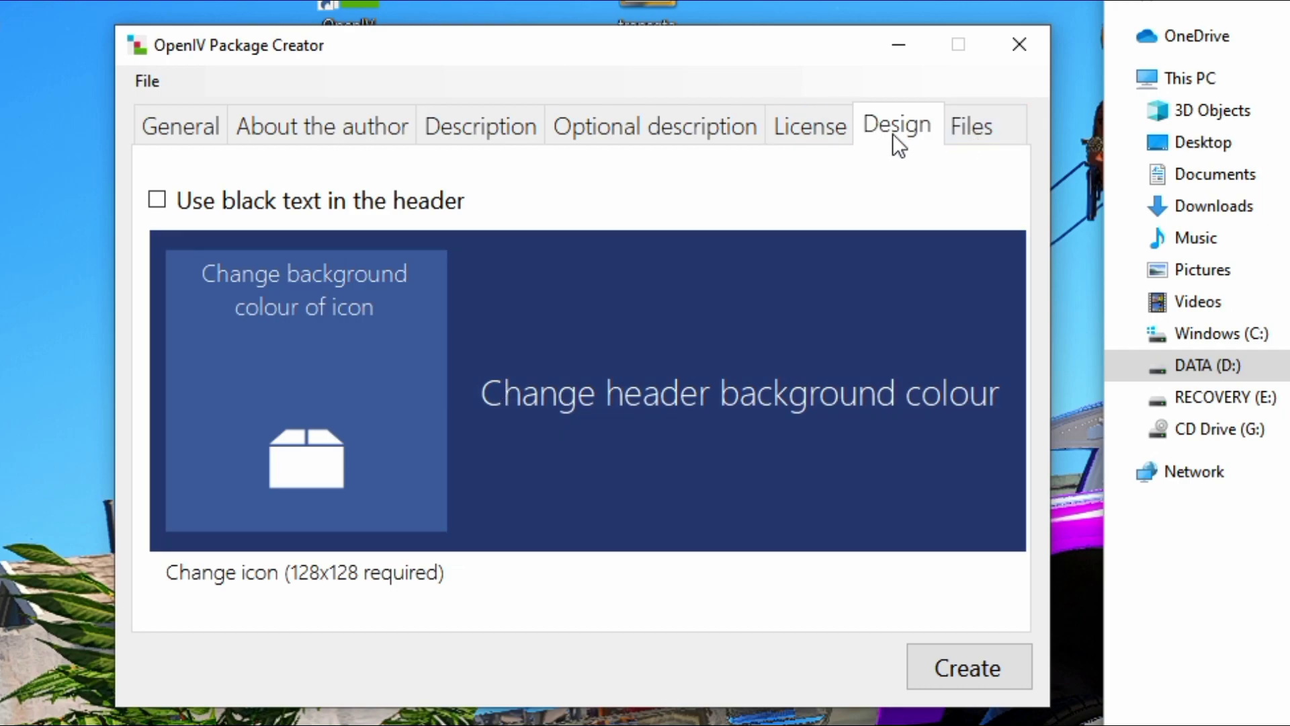
click(962, 128)
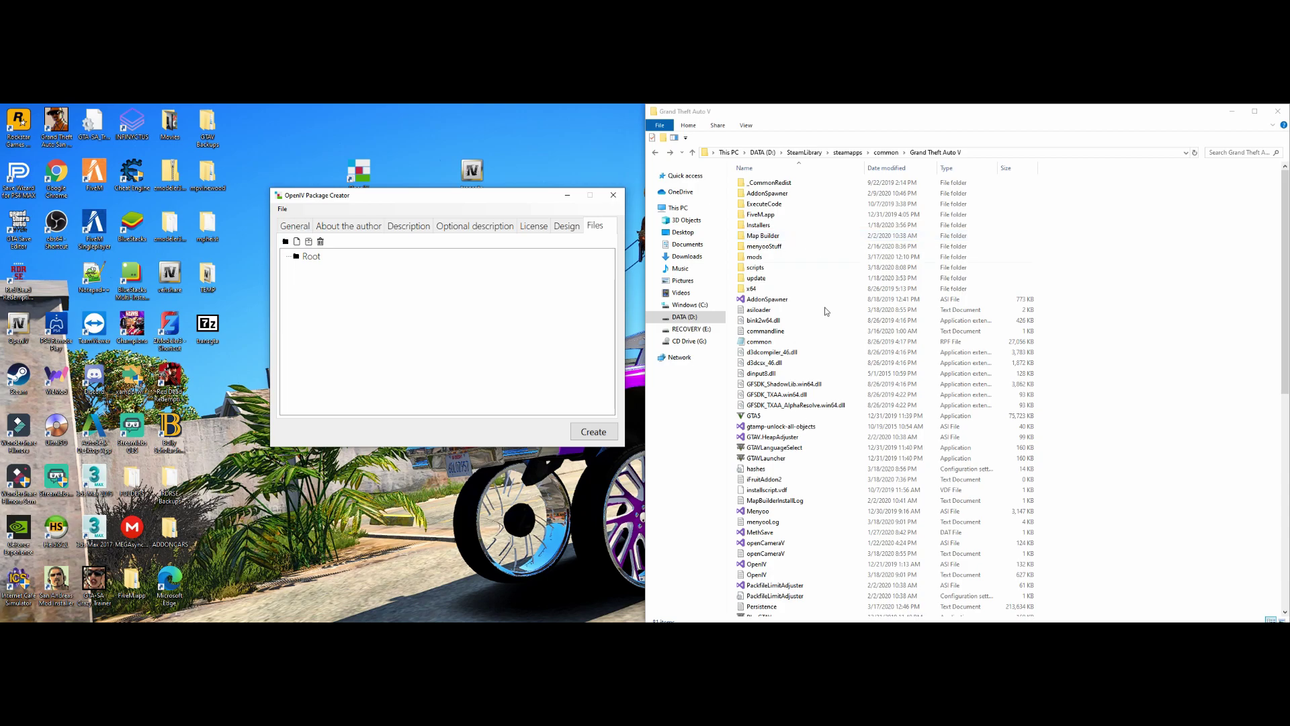
- Switch to OpenIV, open the GTA V mods folder and select its update folder
mouse_move(358, 615)
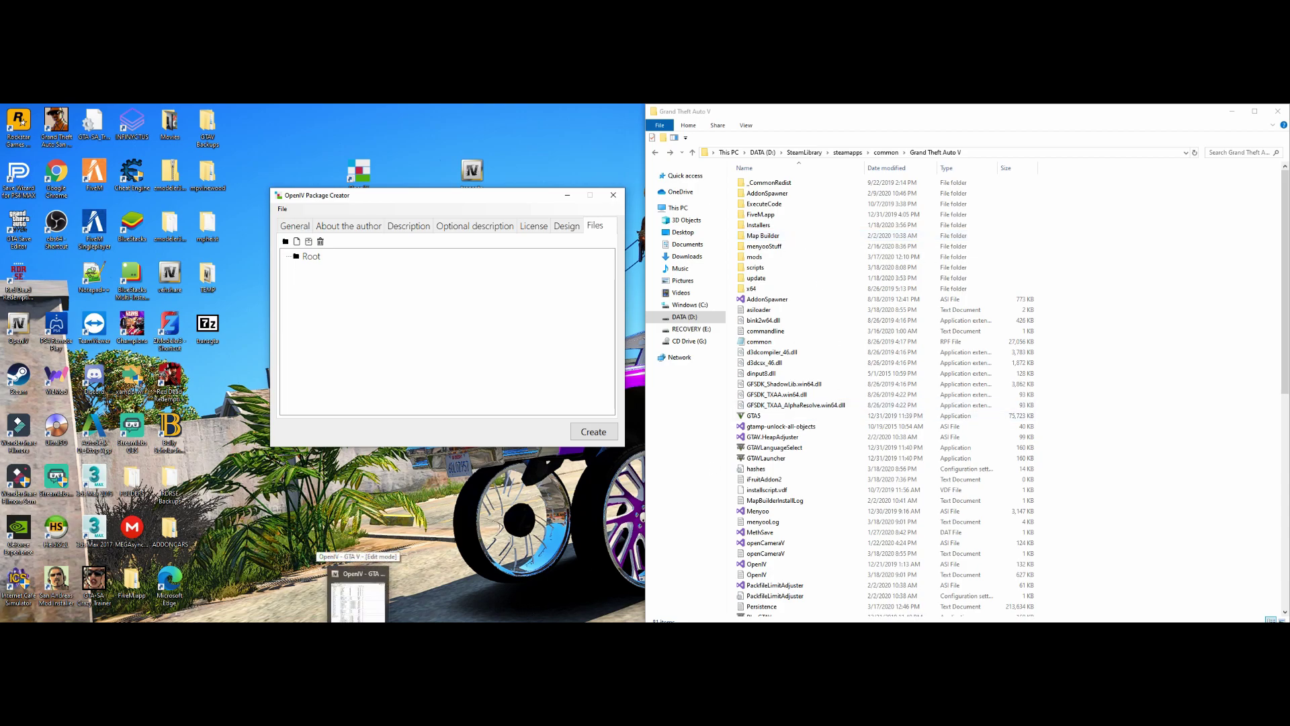
click(358, 601)
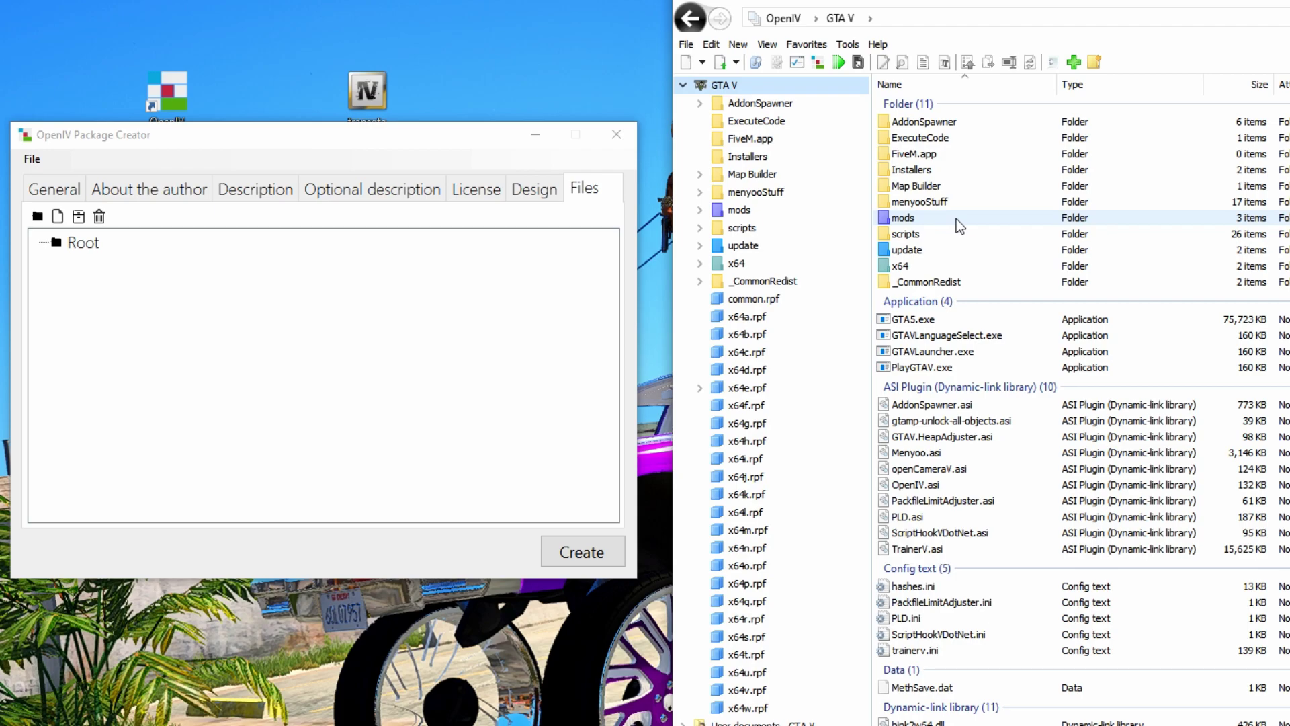
click(957, 219)
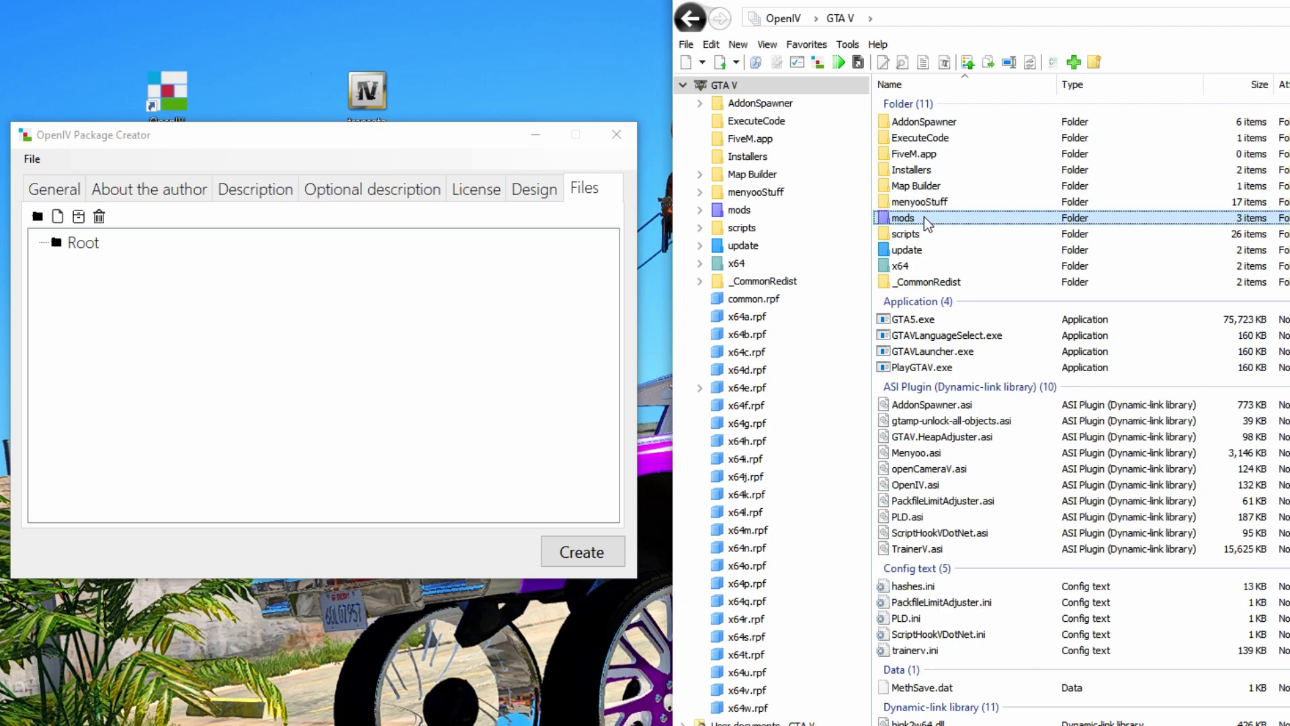
double_click(925, 216)
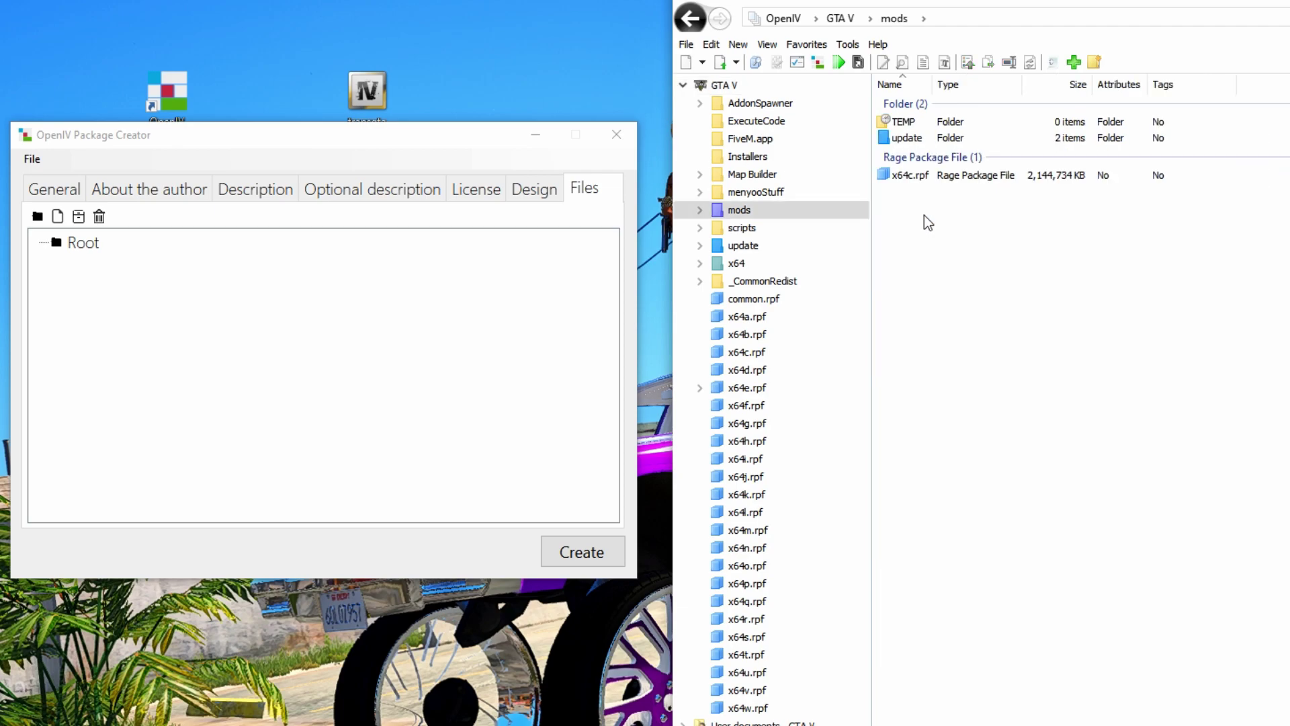
click(926, 137)
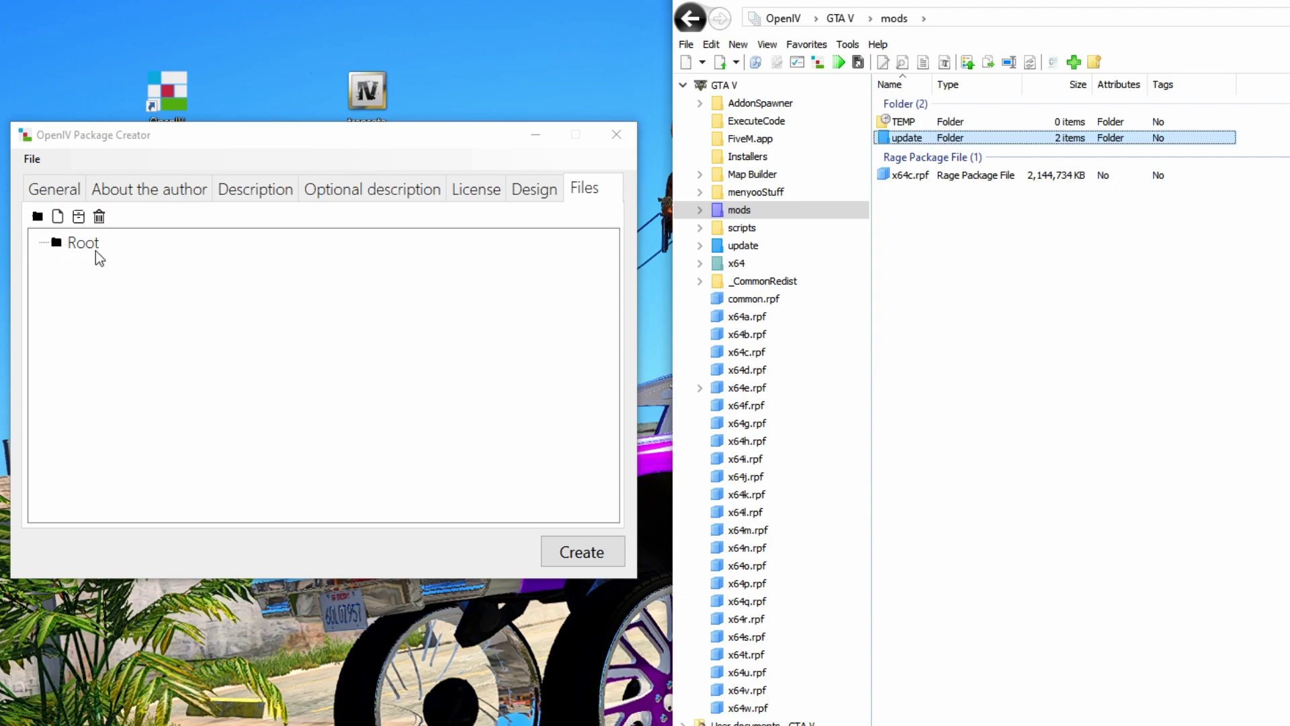
drag(1015, 138, 375, 433)
- Switch to the Grand Theft Auto V folder in File Explorer and locate the mods and update folders
key(alt+Tab)
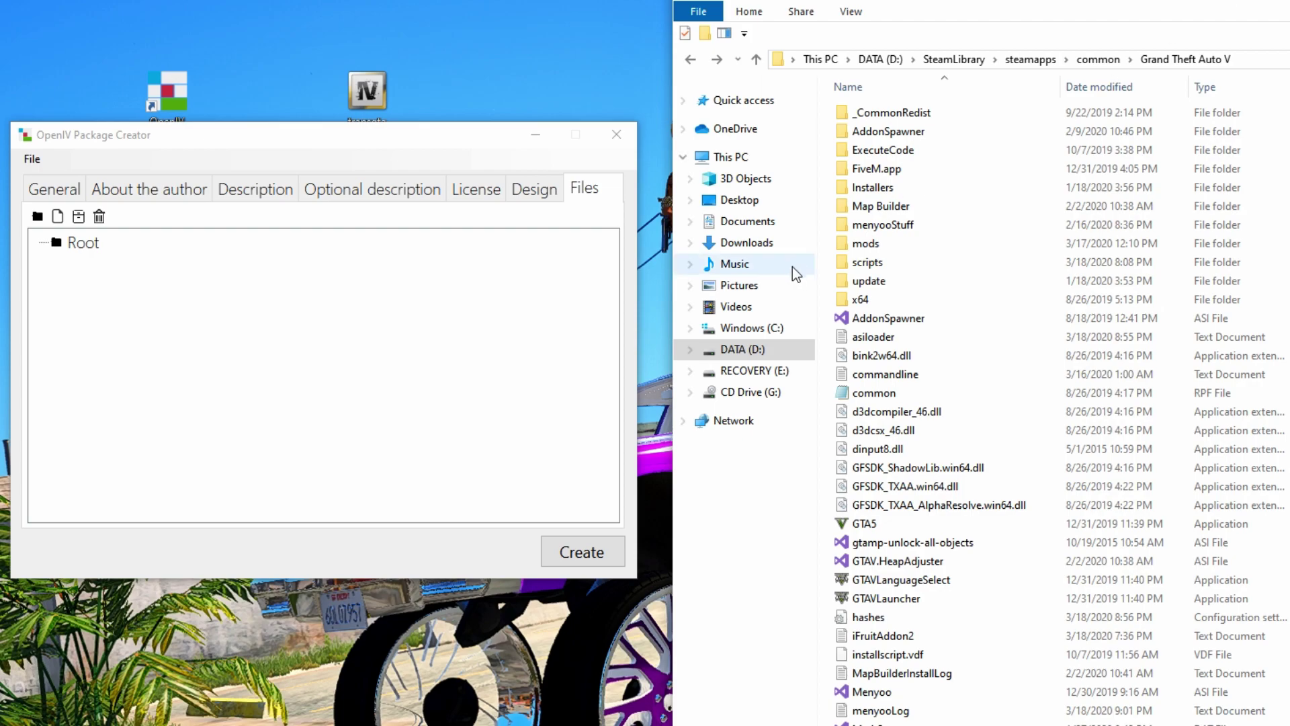
click(893, 250)
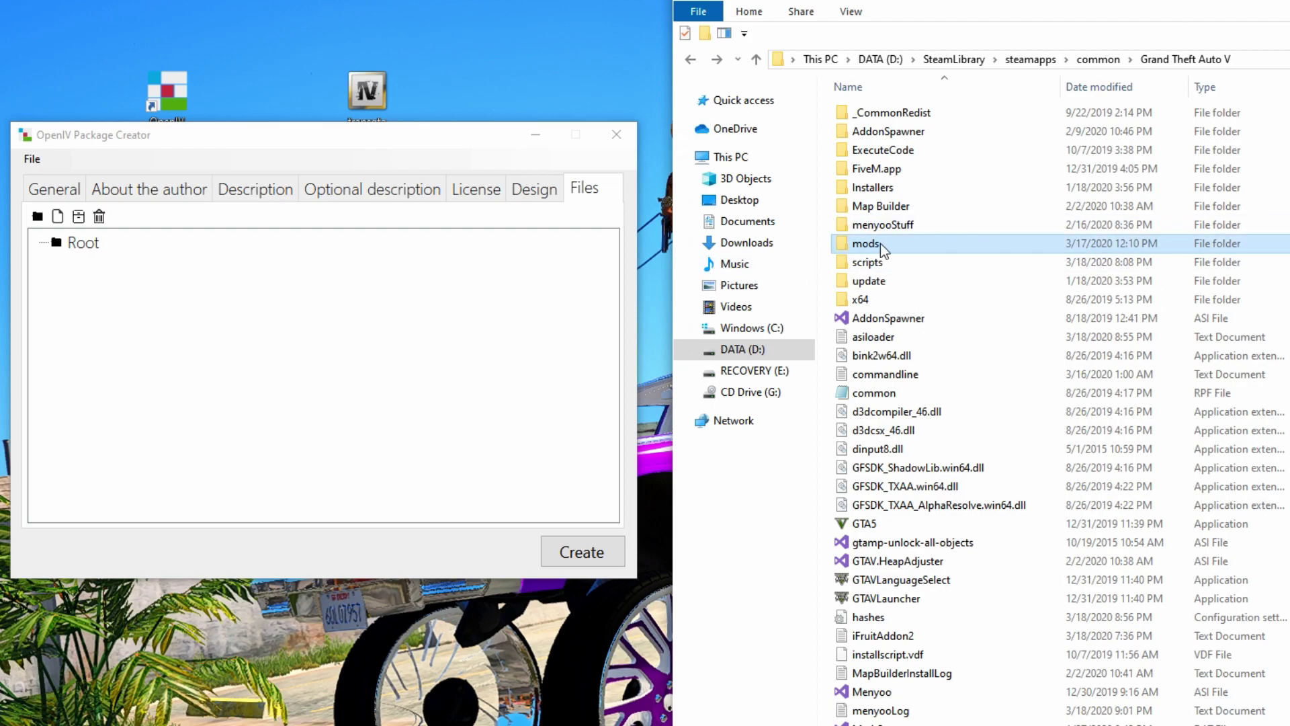
mouse_move(886, 247)
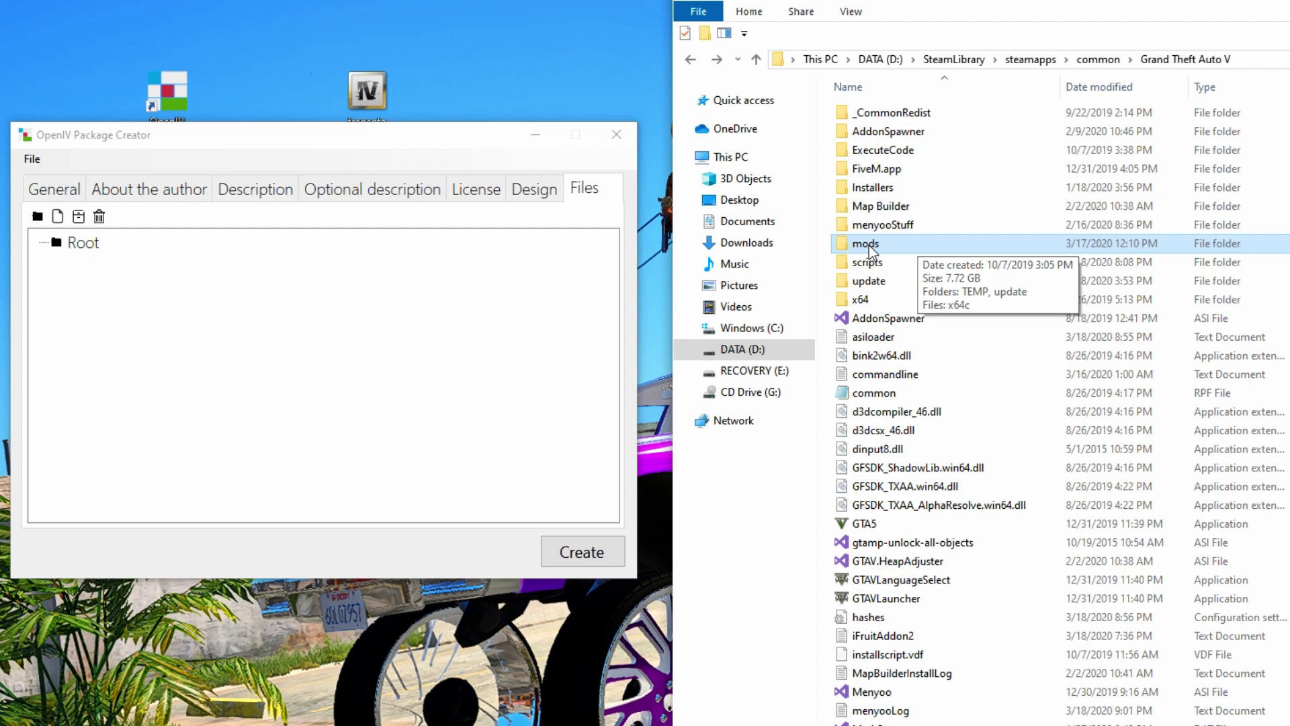
click(888, 281)
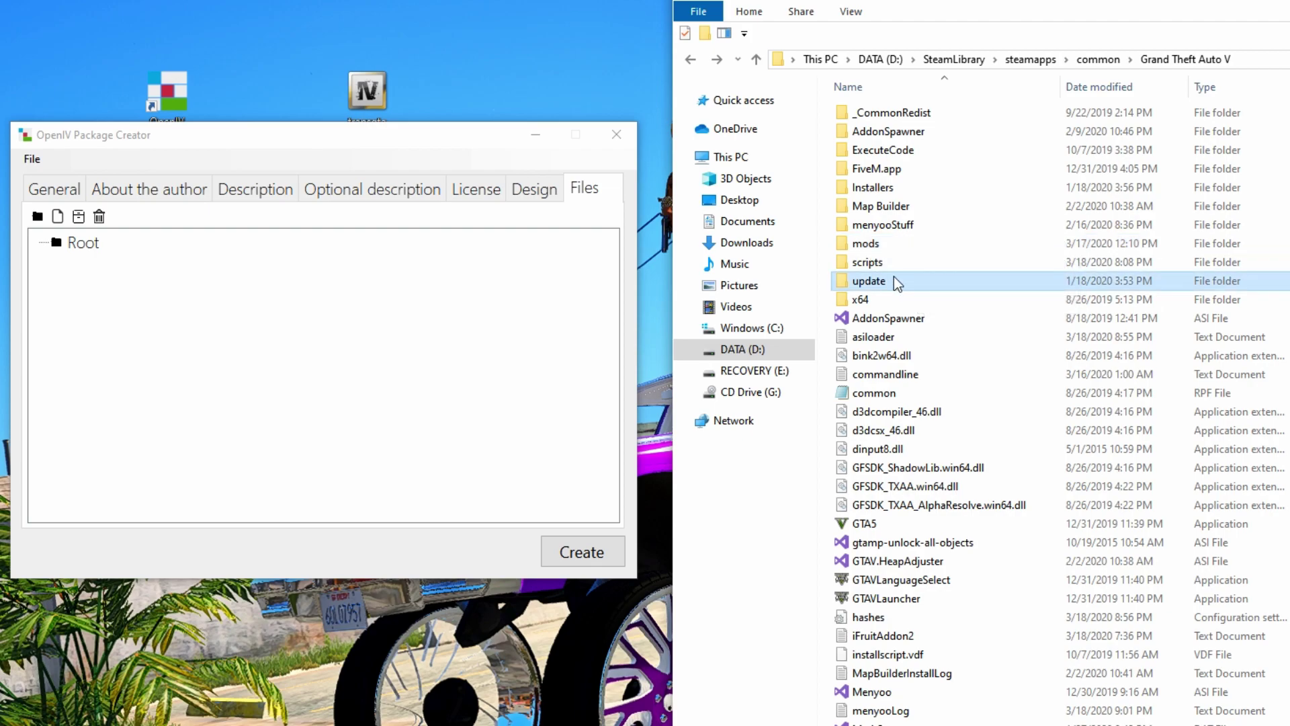
- Locate the game's update folder and the update folder inside mods in File Explorer, and return to the Grand Theft Auto V folder
right_click(885, 281)
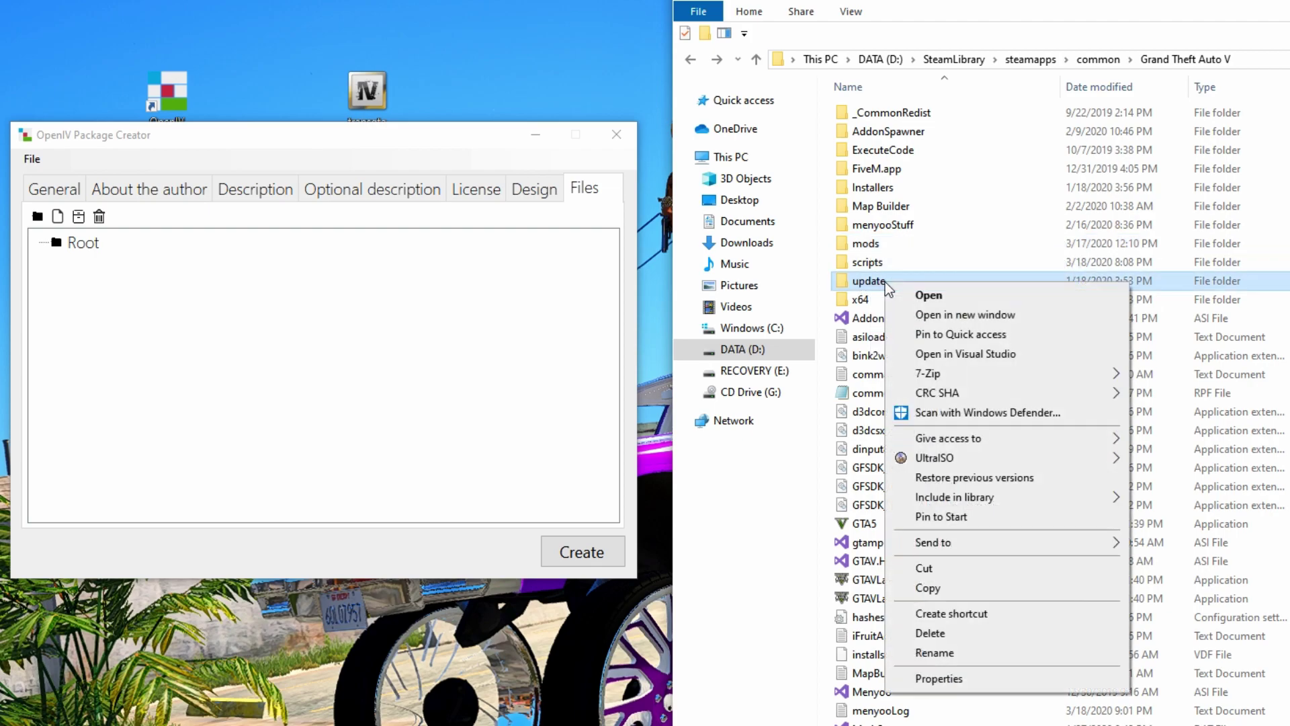
click(953, 600)
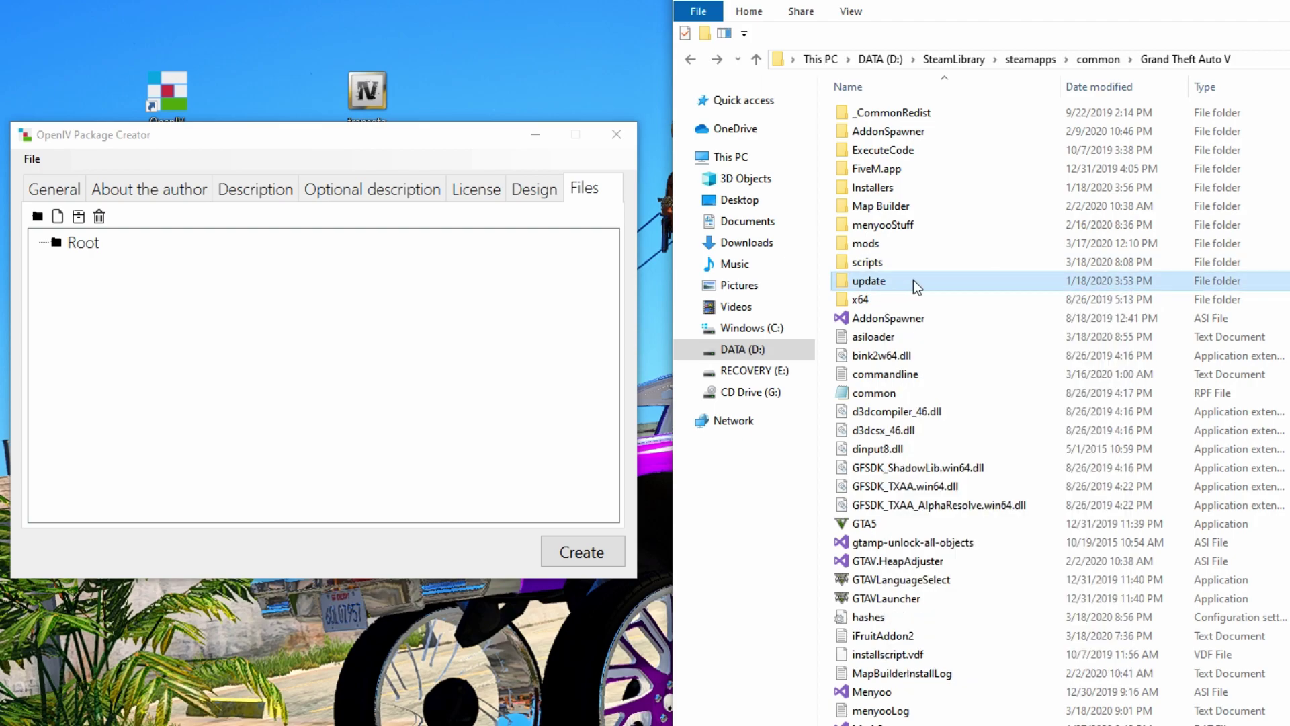
click(901, 245)
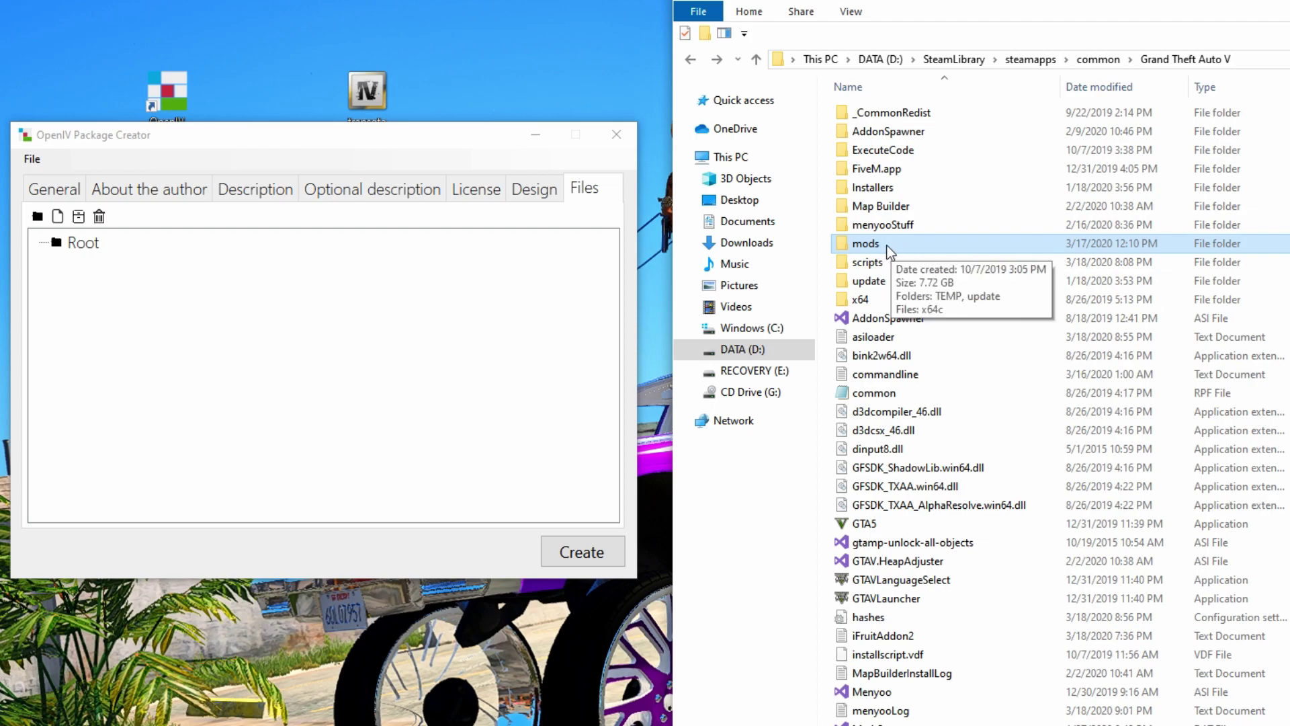
double_click(890, 251)
click(884, 133)
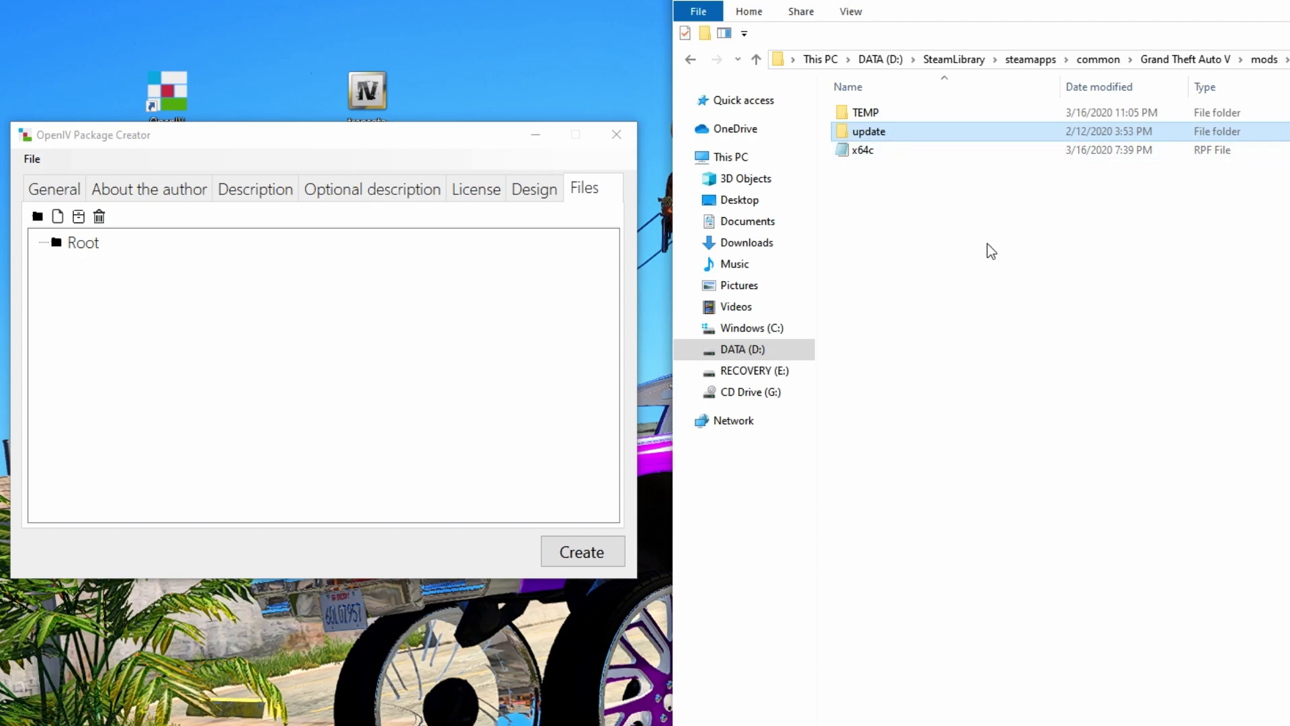
click(956, 268)
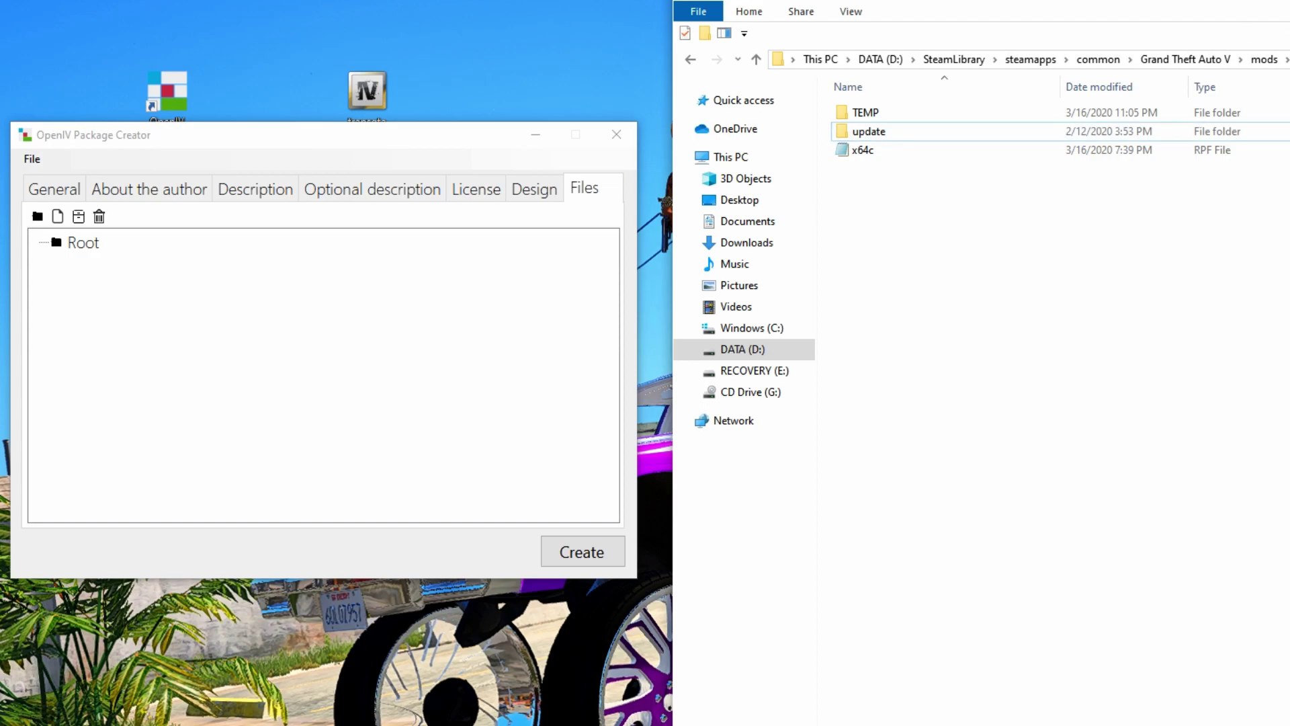
click(1185, 59)
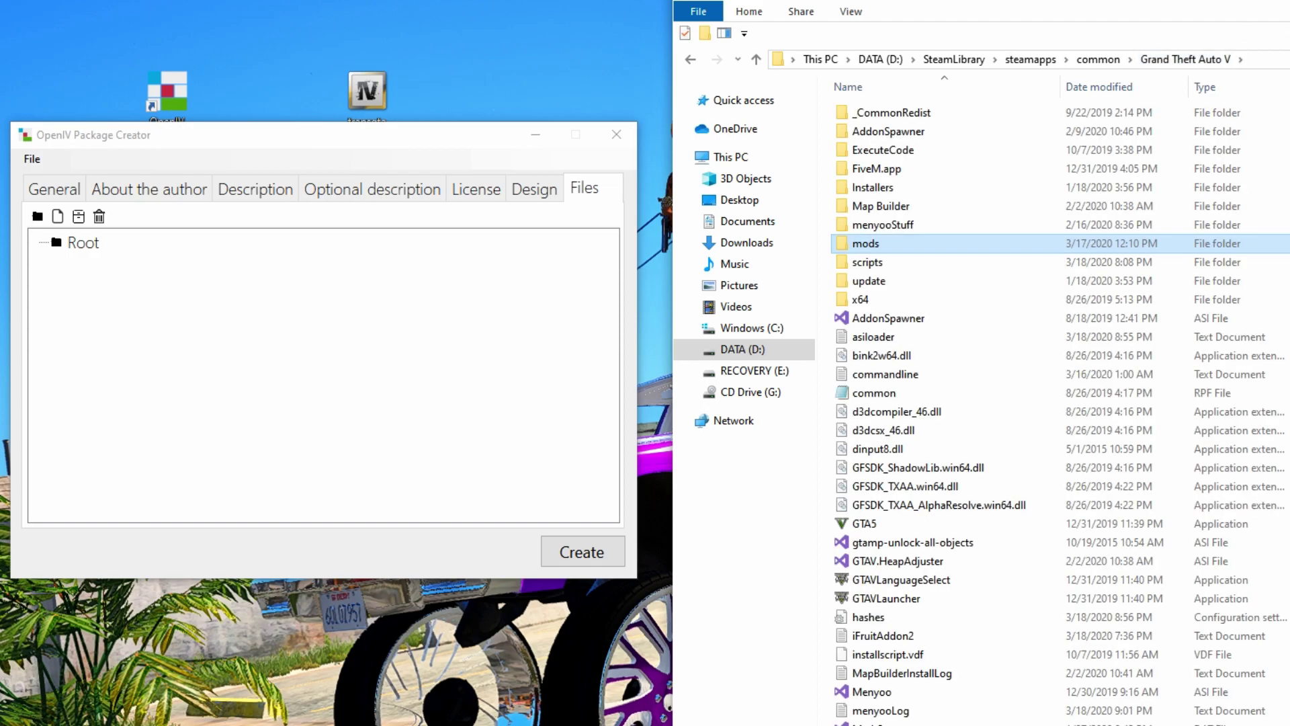
- Switch back to OpenIV and Package Creator, and add a folder named update under Root in the package's file structure
key(alt+Tab)
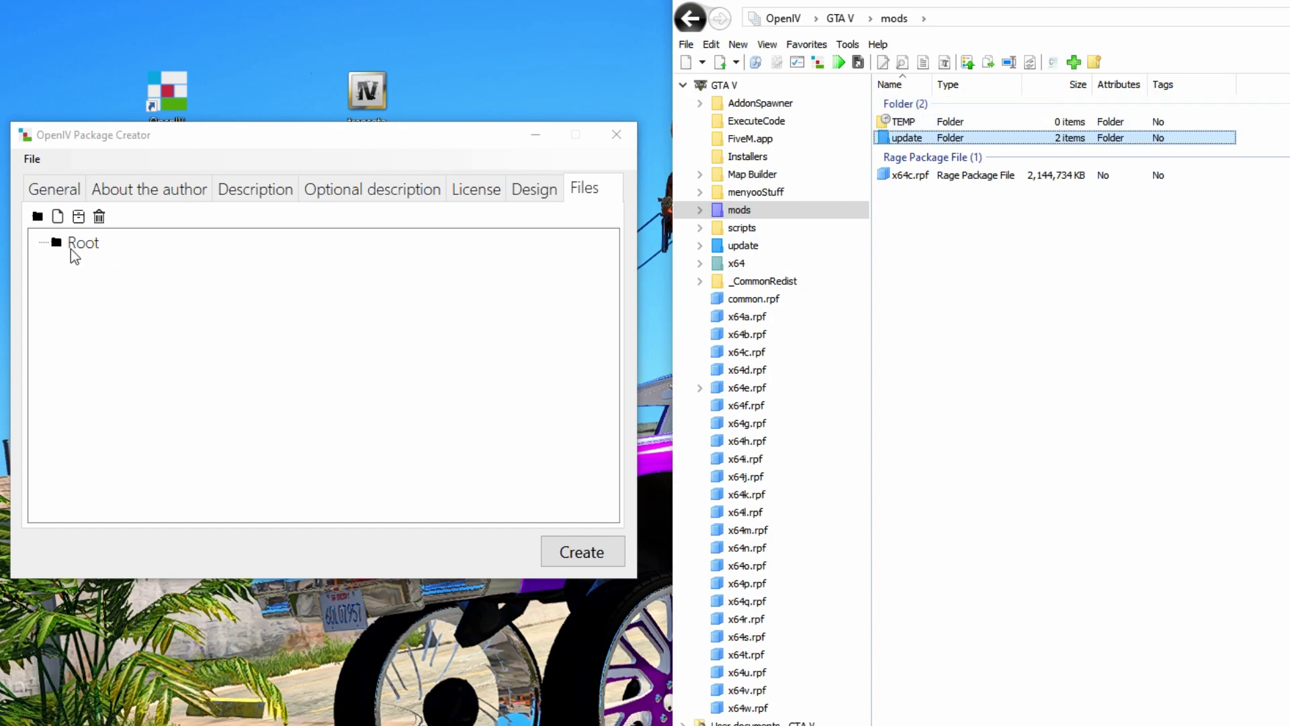
click(190, 276)
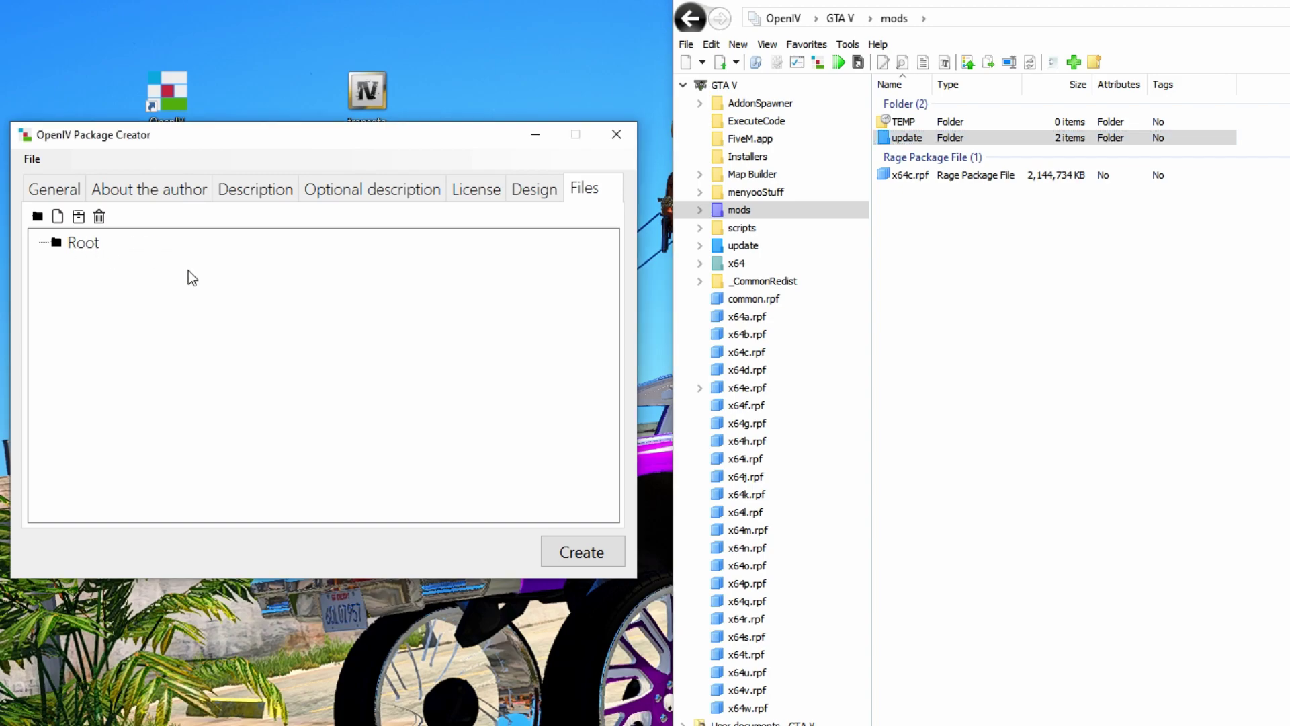
click(91, 244)
click(37, 216)
drag(22, 200, 22, 311)
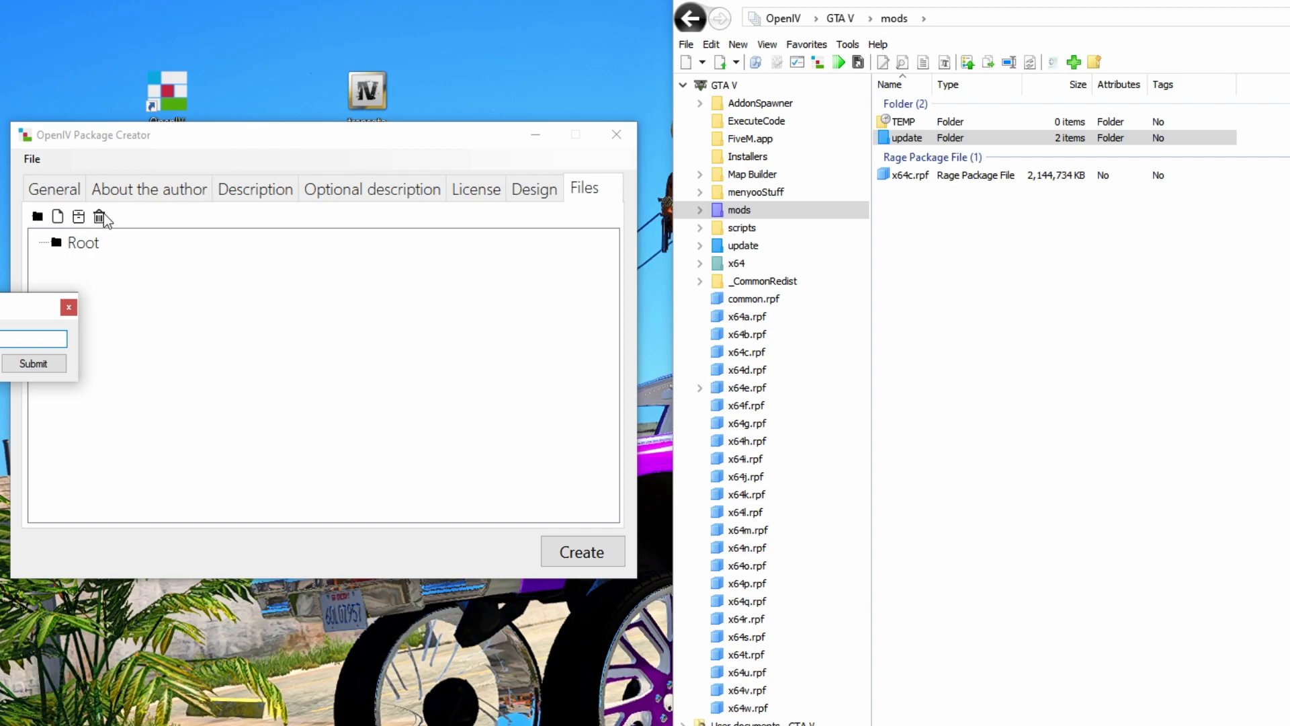
drag(0, 297, 284, 277)
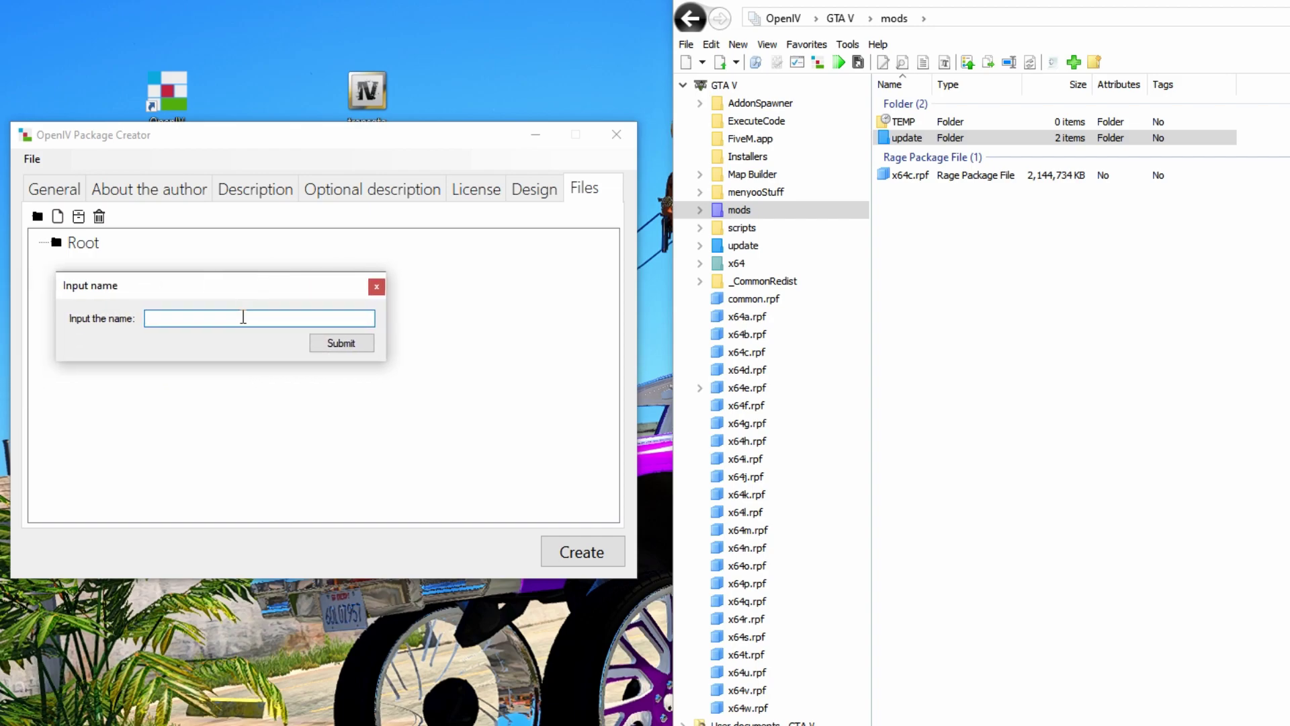
text(update)
click(354, 345)
- Open the mods update folder in OpenIV and add a matching x64 subfolder under update in the package
click(125, 266)
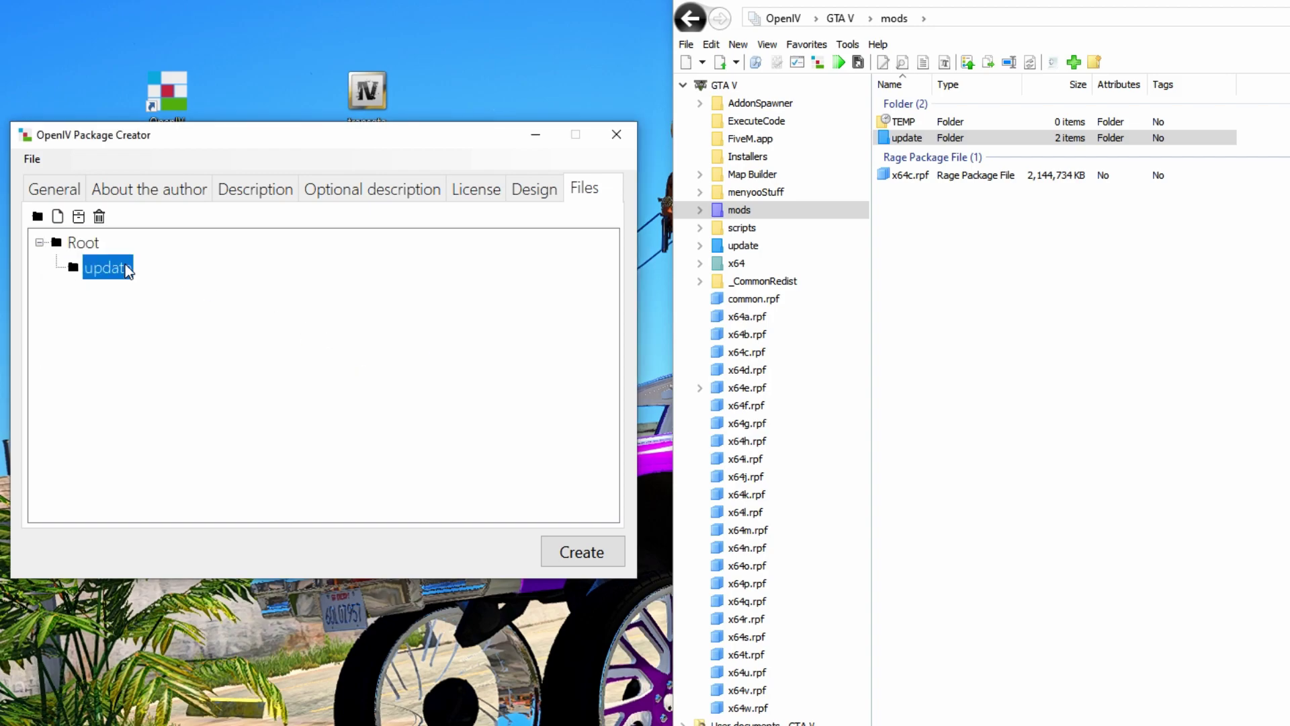
double_click(921, 136)
drag(923, 126, 73, 266)
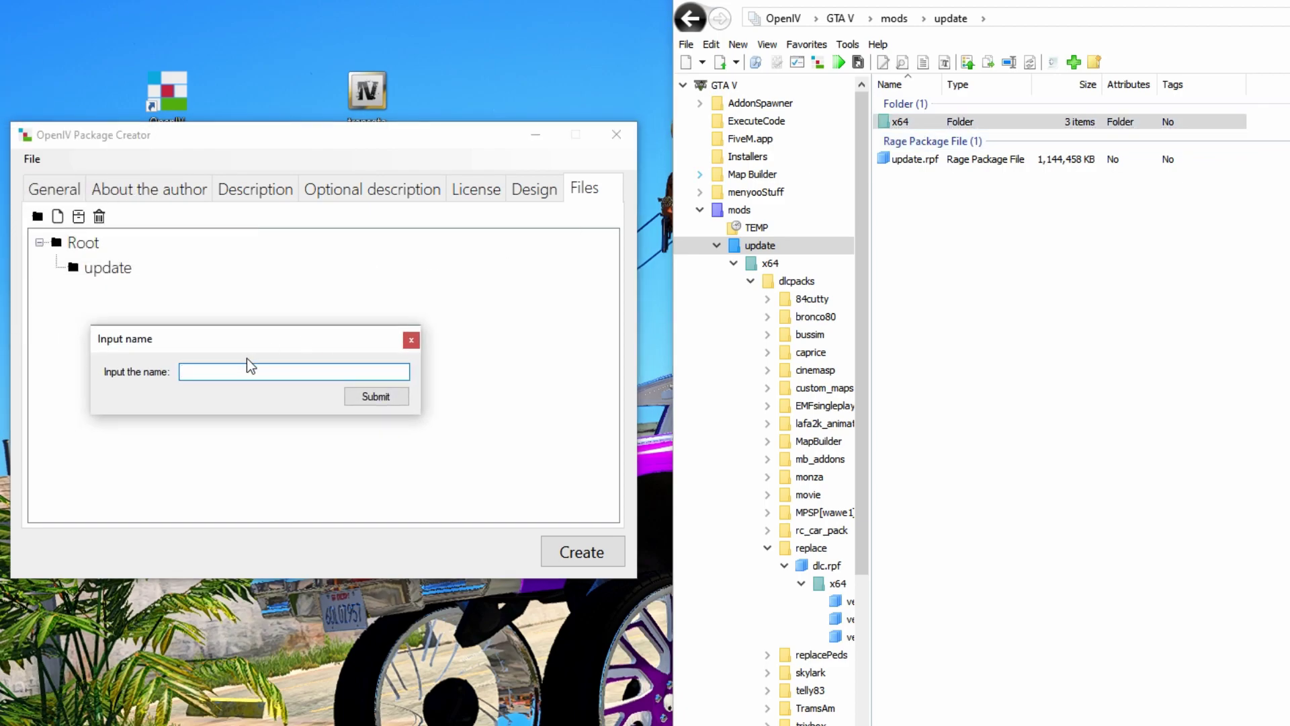
text(x64)
click(396, 401)
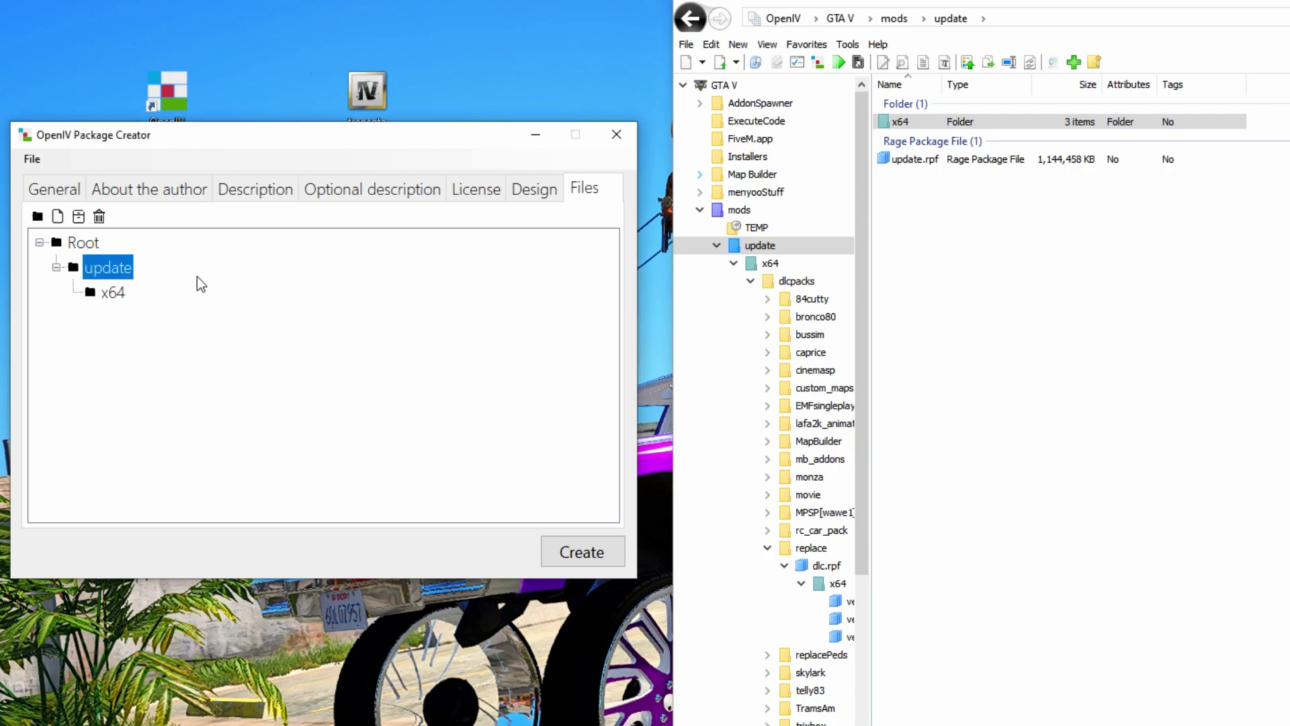
- Open the x64 folder in OpenIV and add a subfolder named dlcpacks under x64 in the package
click(113, 291)
drag(369, 134, 585, 148)
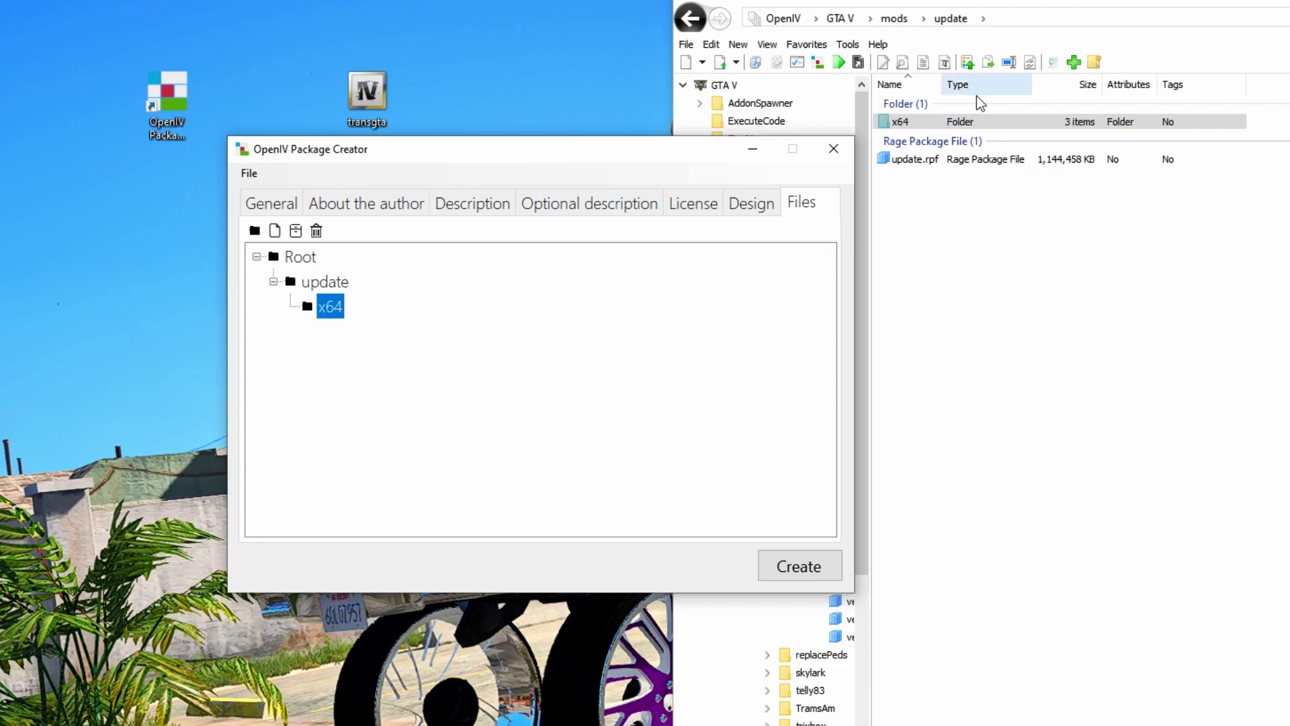
double_click(925, 123)
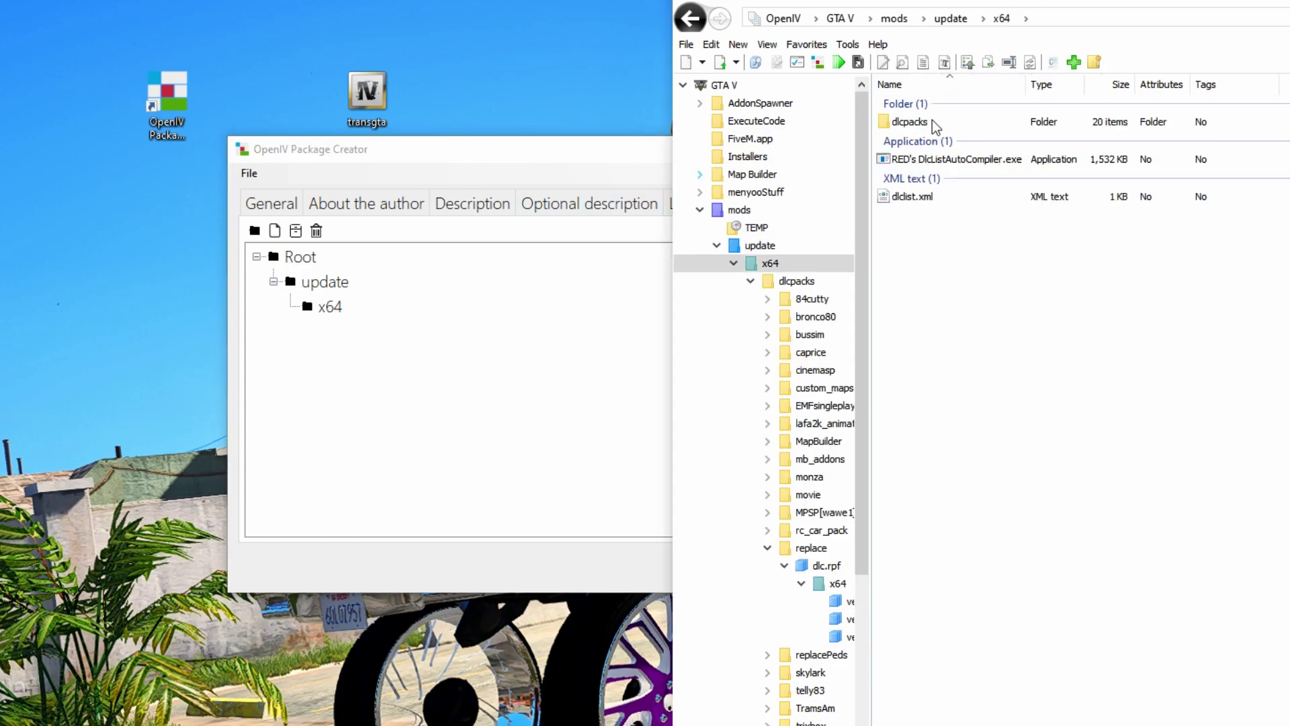
click(328, 307)
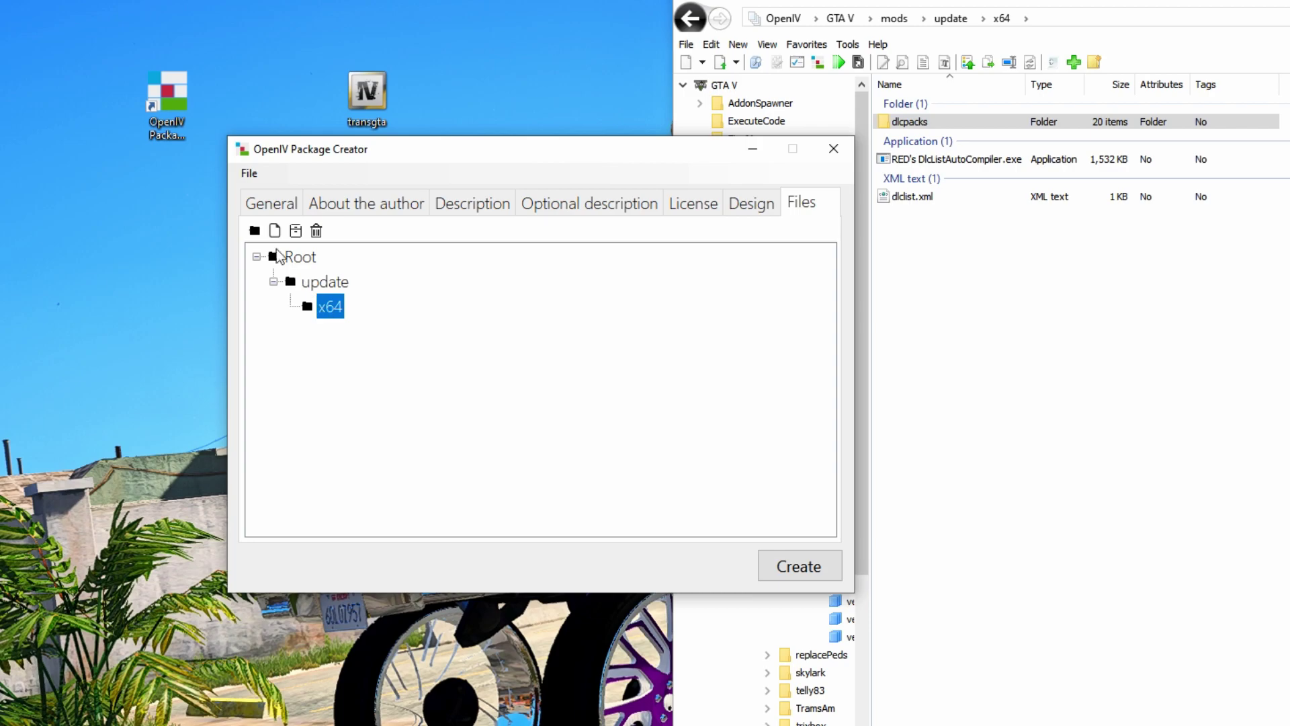
click(256, 231)
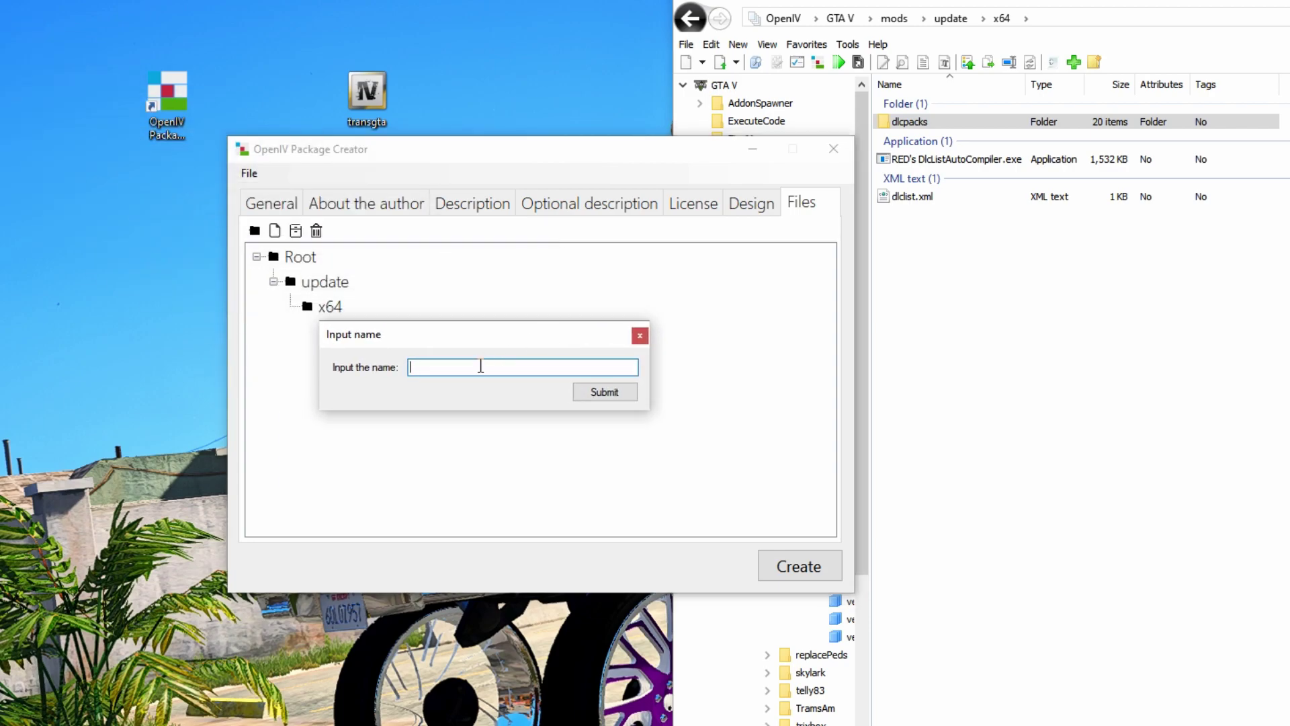
text(dlcopa)
key(BackSpace)
key(BackSpace)
key(BackSpace)
text(packs)
click(605, 393)
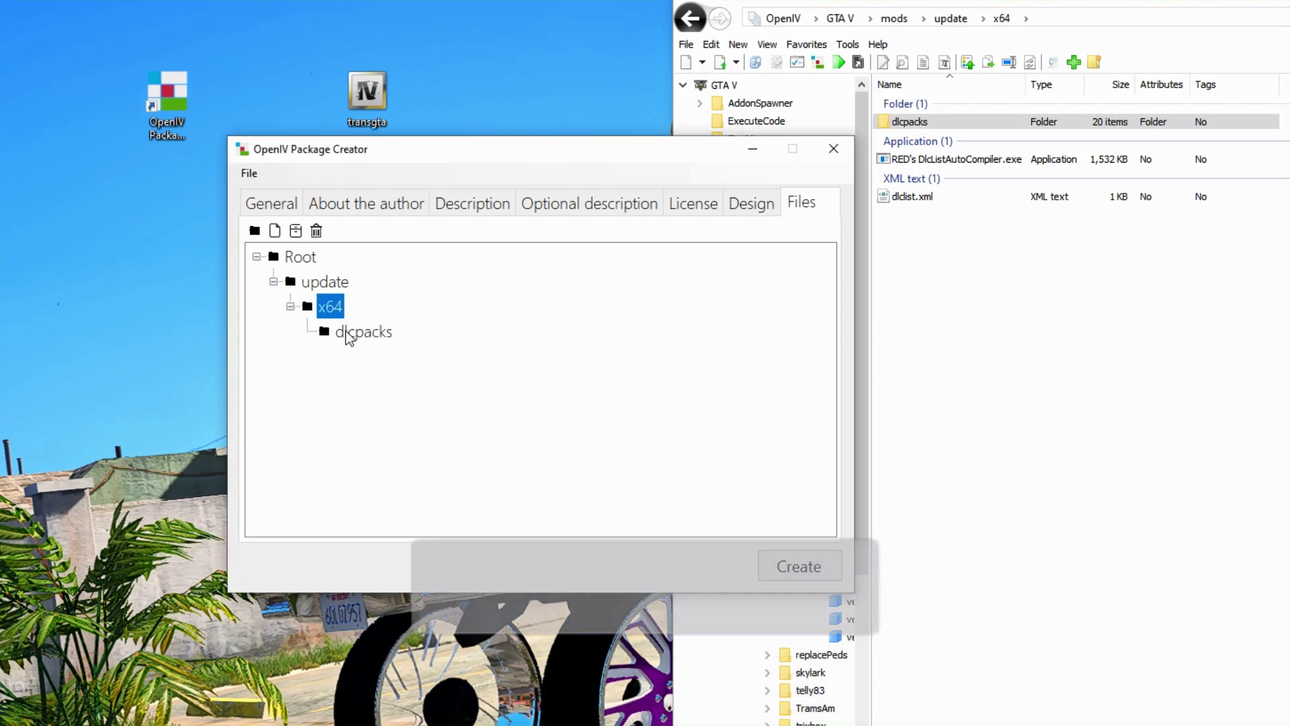
- Open the dlcpacks folder in OpenIV and copy the name of its replace folder
double_click(908, 122)
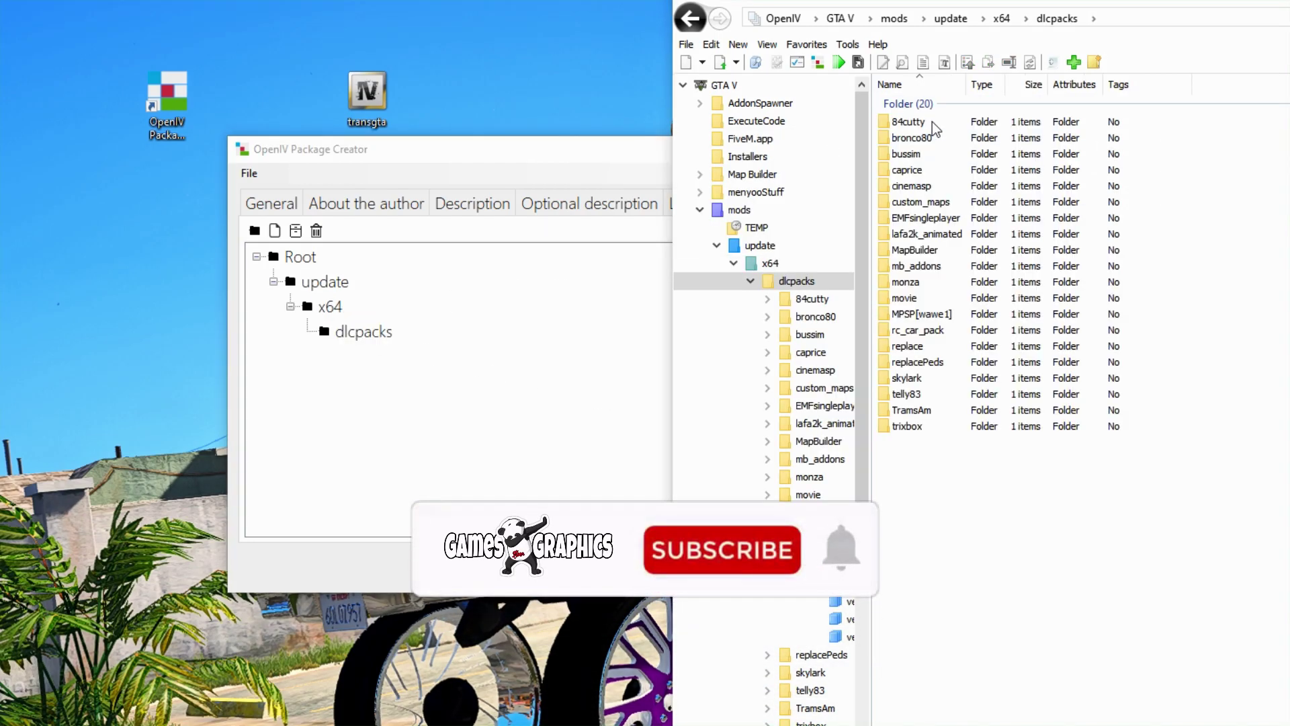
click(944, 219)
click(944, 219)
right_click(946, 221)
click(1230, 249)
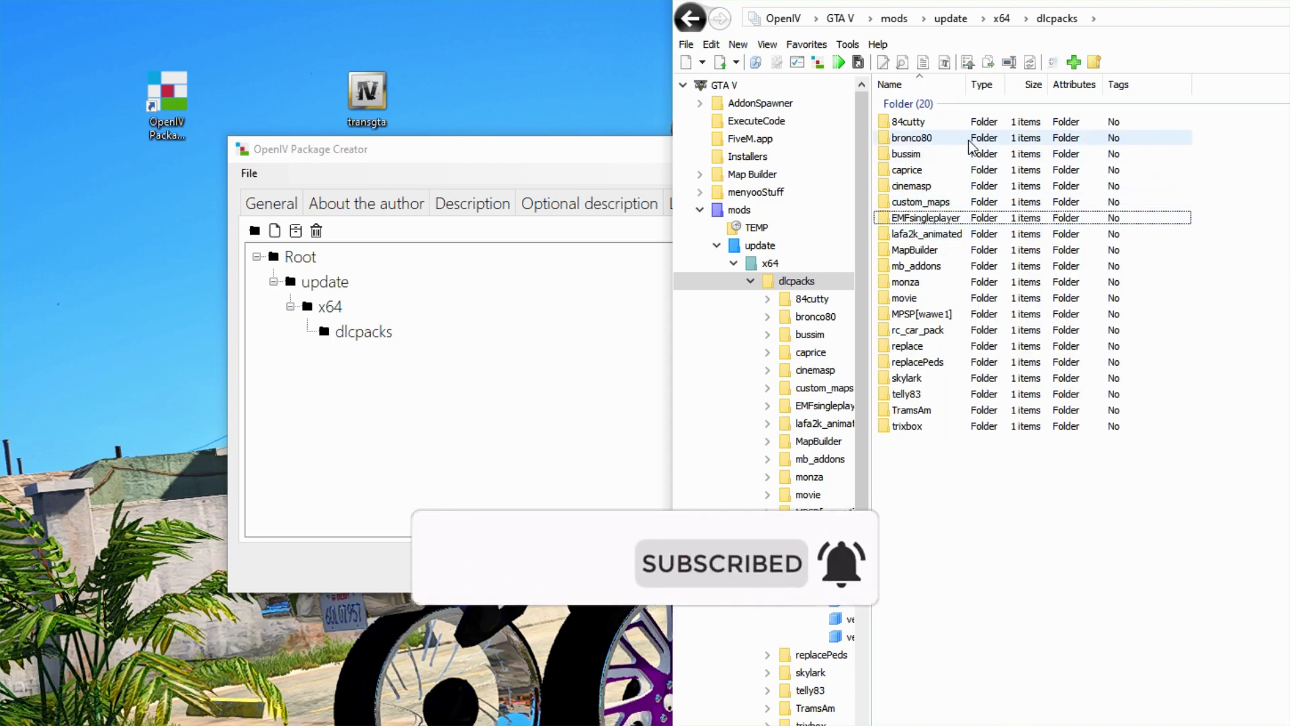
click(920, 349)
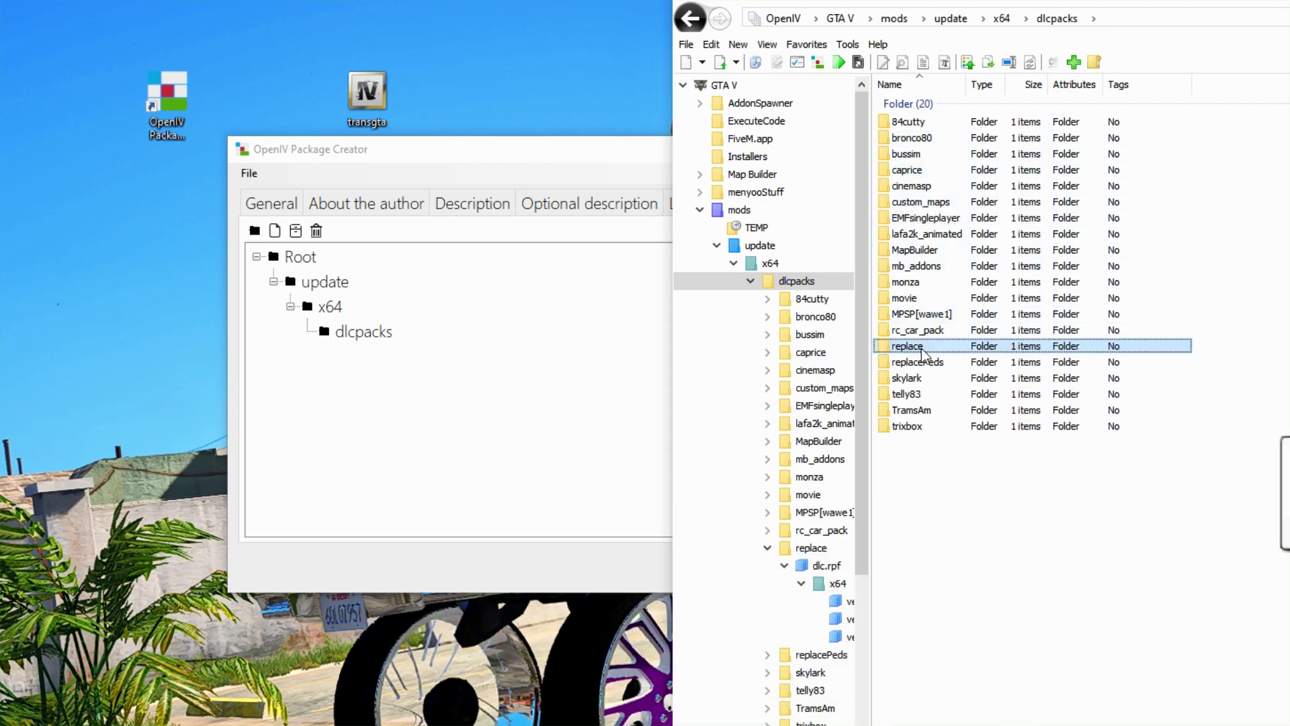
click(927, 351)
right_click(921, 348)
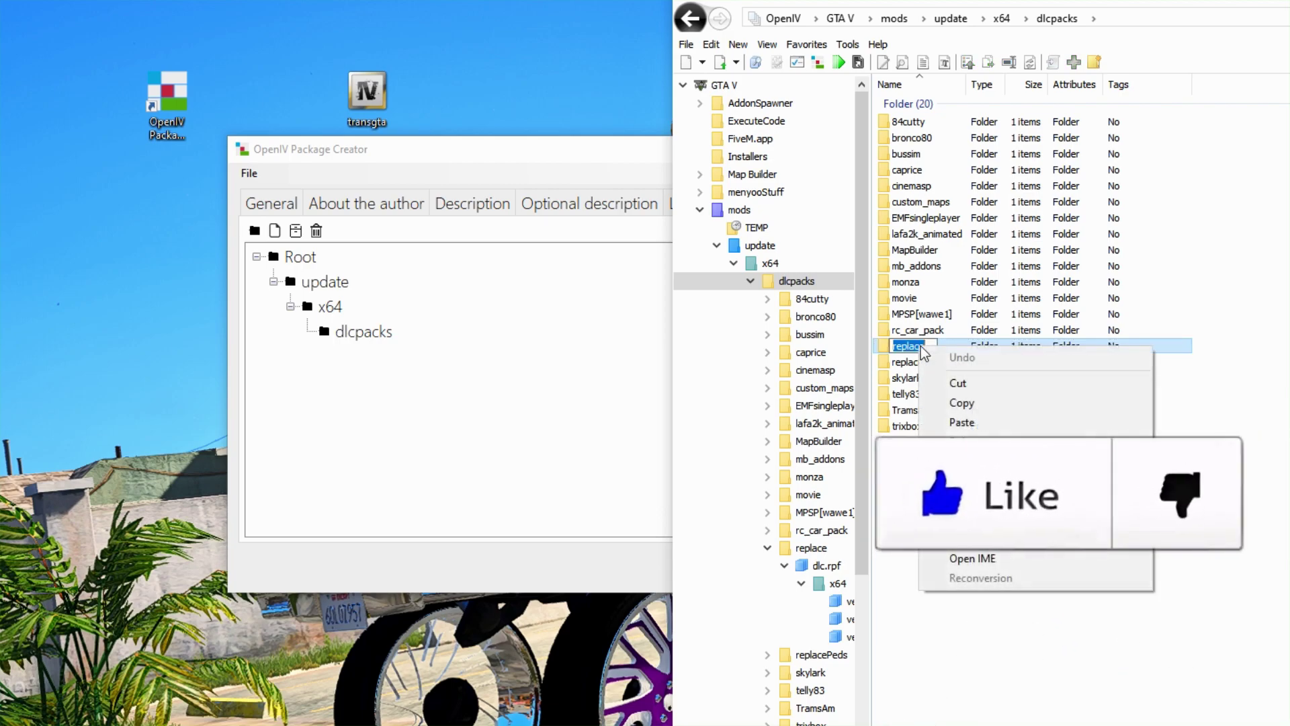
click(984, 405)
- Add a subfolder under dlcpacks in the package, using the copied name replace
click(360, 332)
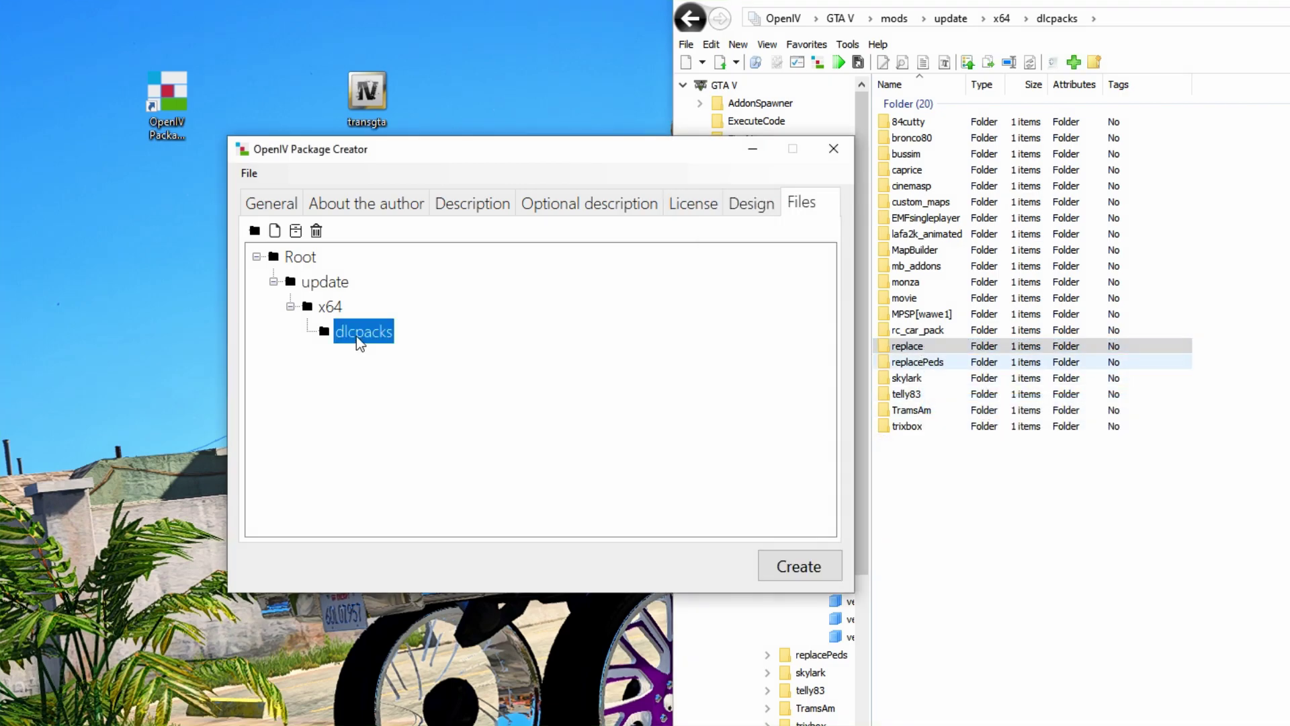
click(255, 232)
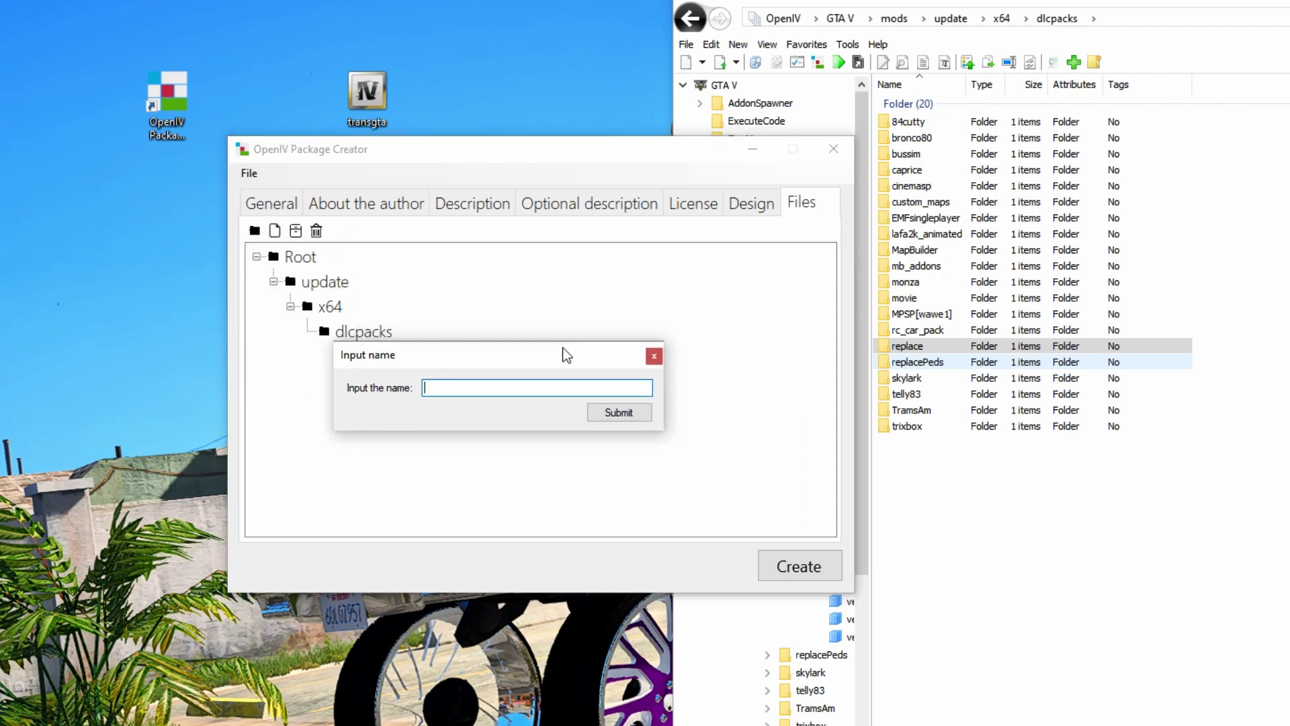
key(ctrl+v)
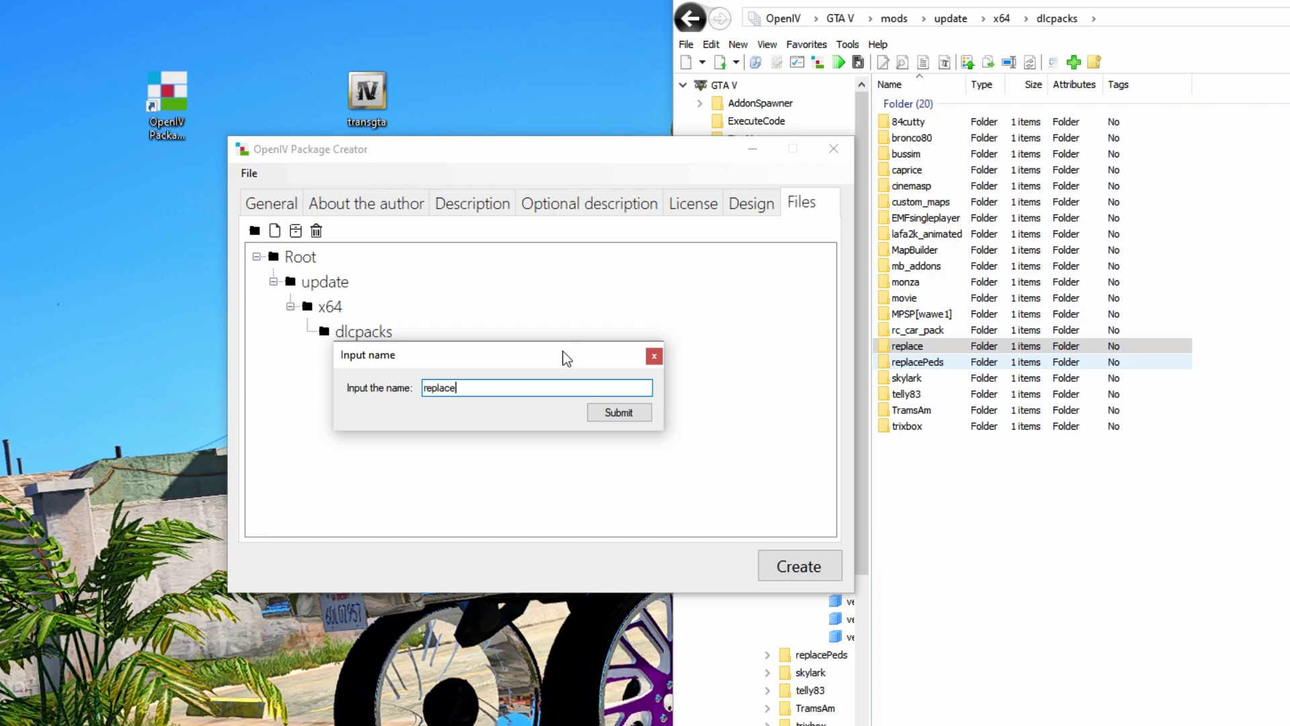
click(619, 413)
- Open the replace folder in OpenIV and add an archive named dlc.rpf under replace in the package
click(376, 357)
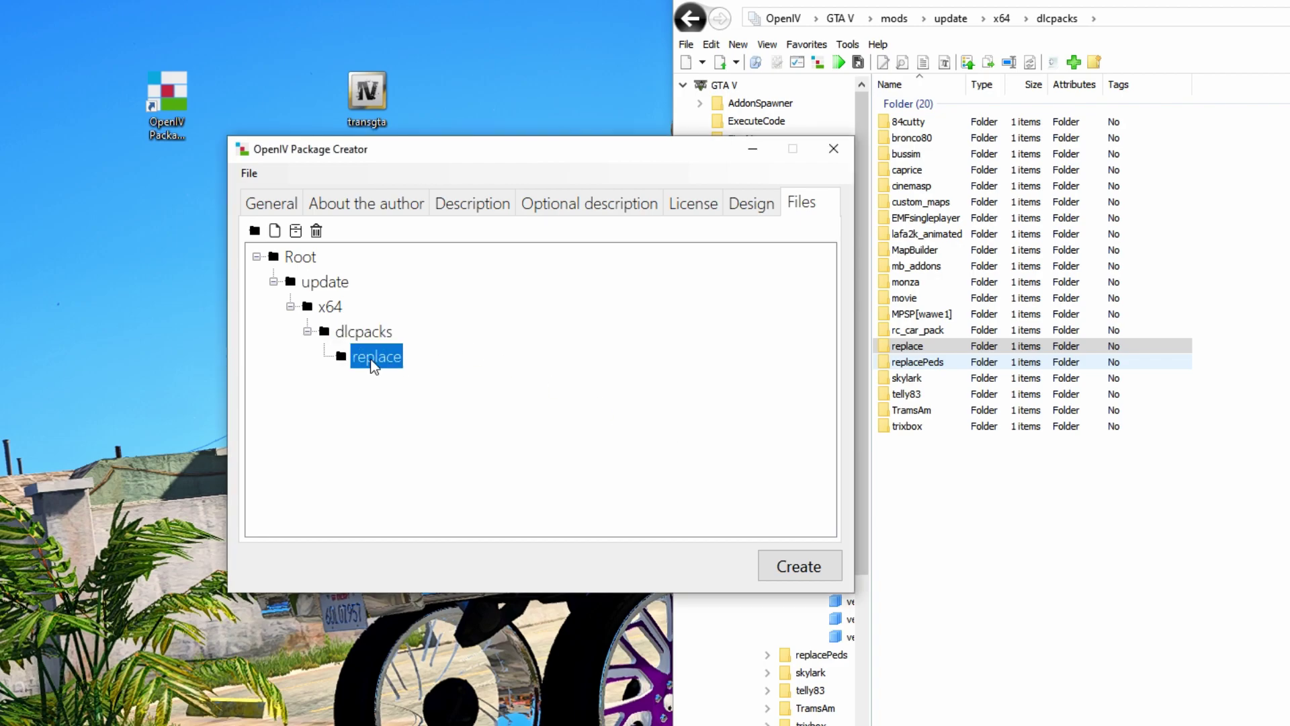
double_click(940, 342)
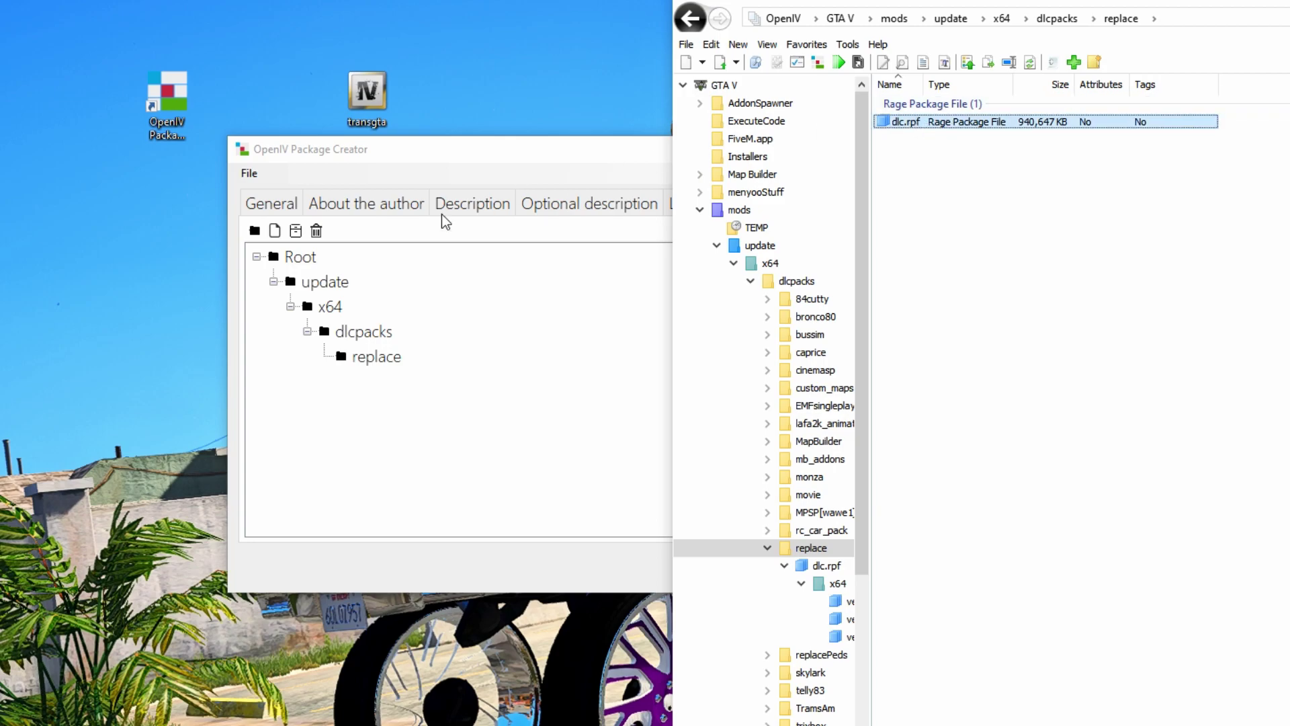
click(370, 357)
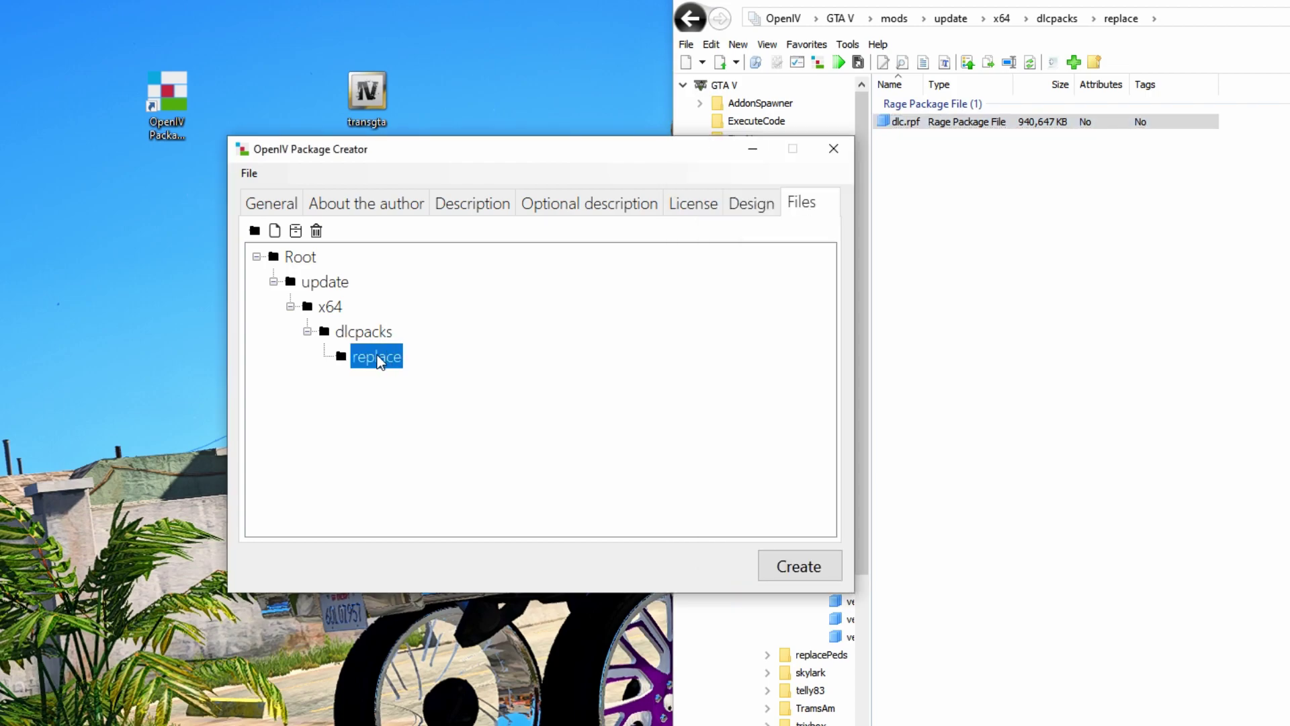
click(295, 231)
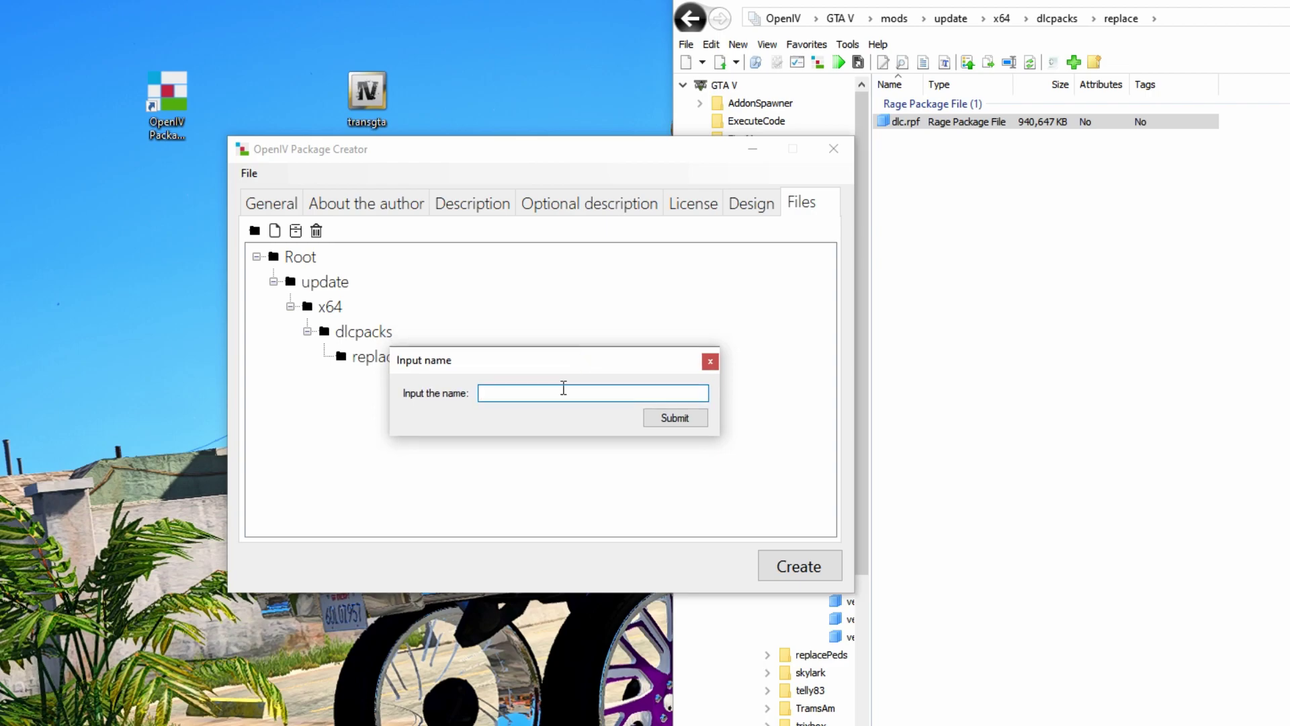
text(dlc.rpf)
click(675, 419)
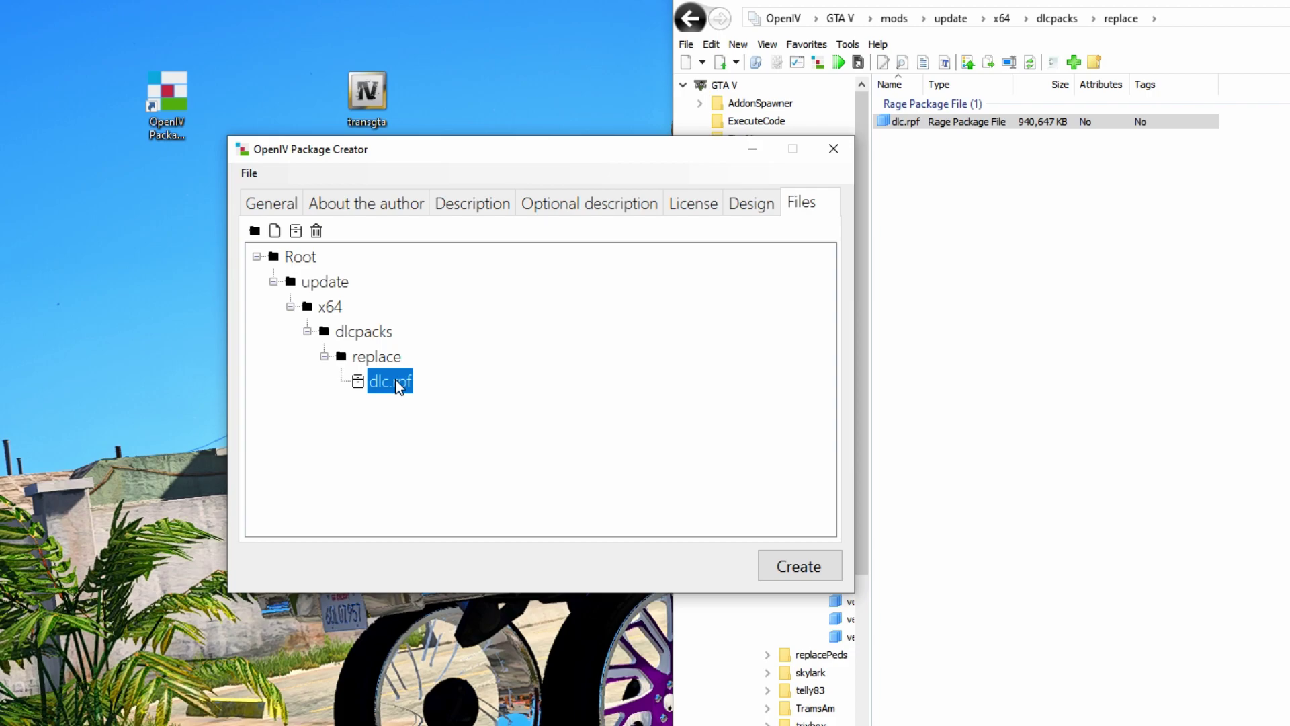
- Add an x64 folder inside the package's dlc.rpf archive and open the matching x64 folder within dlc.rpf in OpenIV
double_click(967, 122)
click(954, 125)
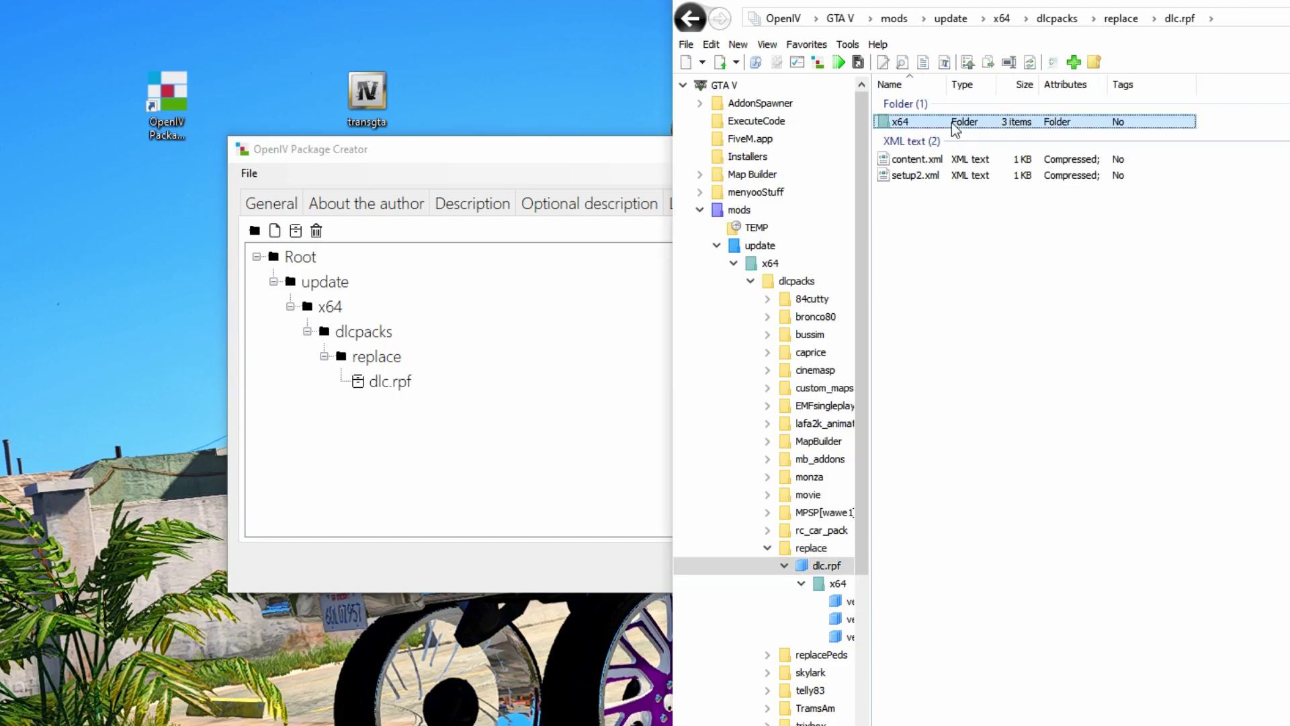
click(391, 380)
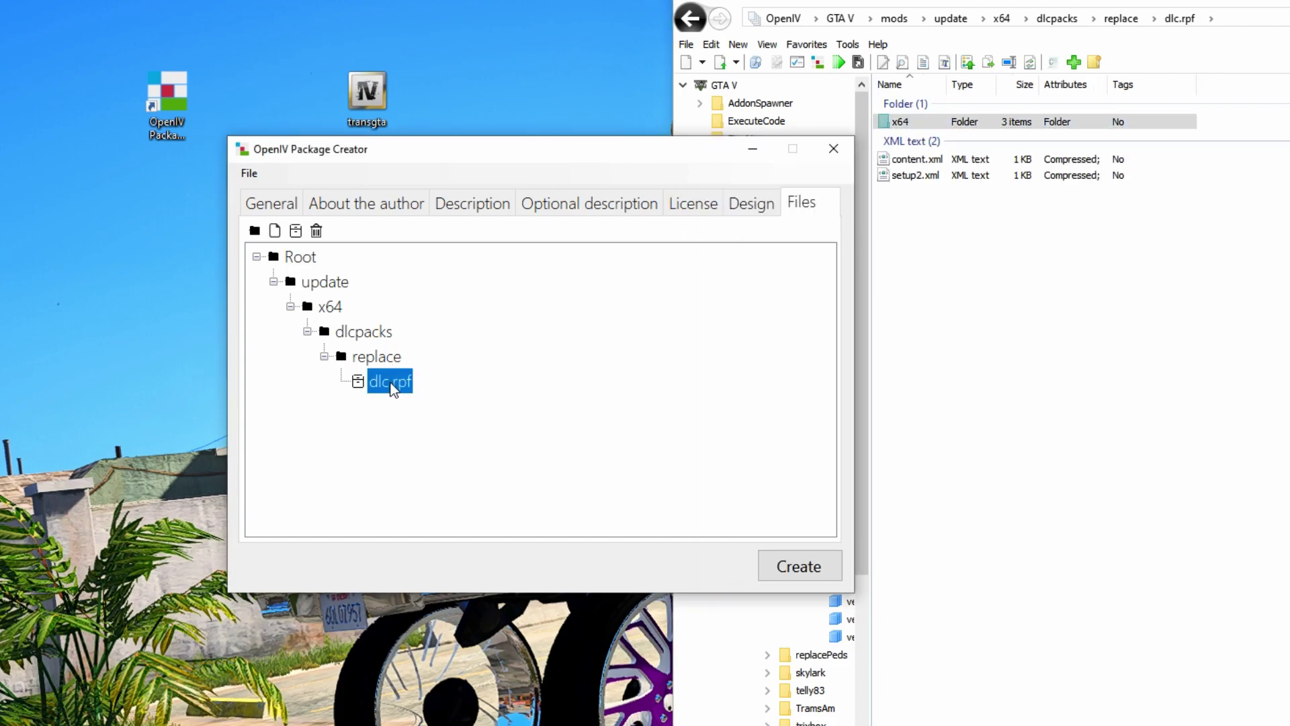
click(255, 232)
drag(503, 293, 529, 301)
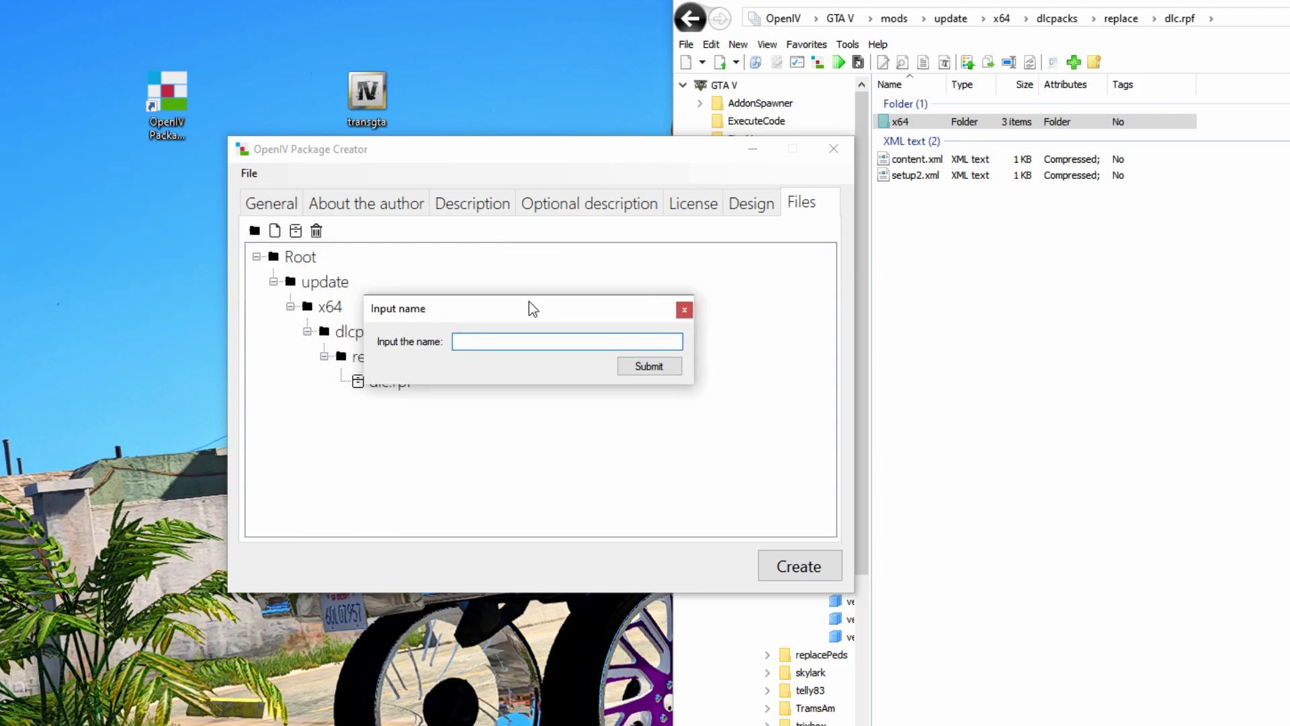
text(x64)
click(646, 369)
click(397, 406)
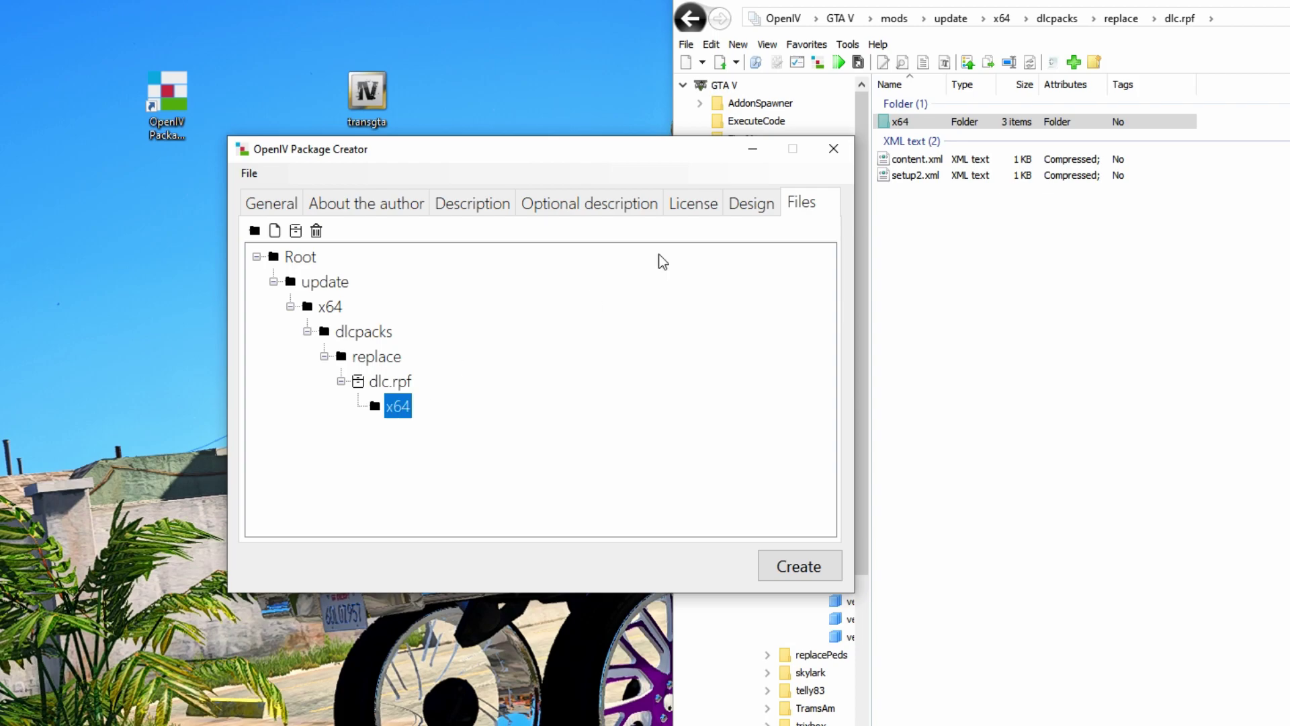
double_click(940, 125)
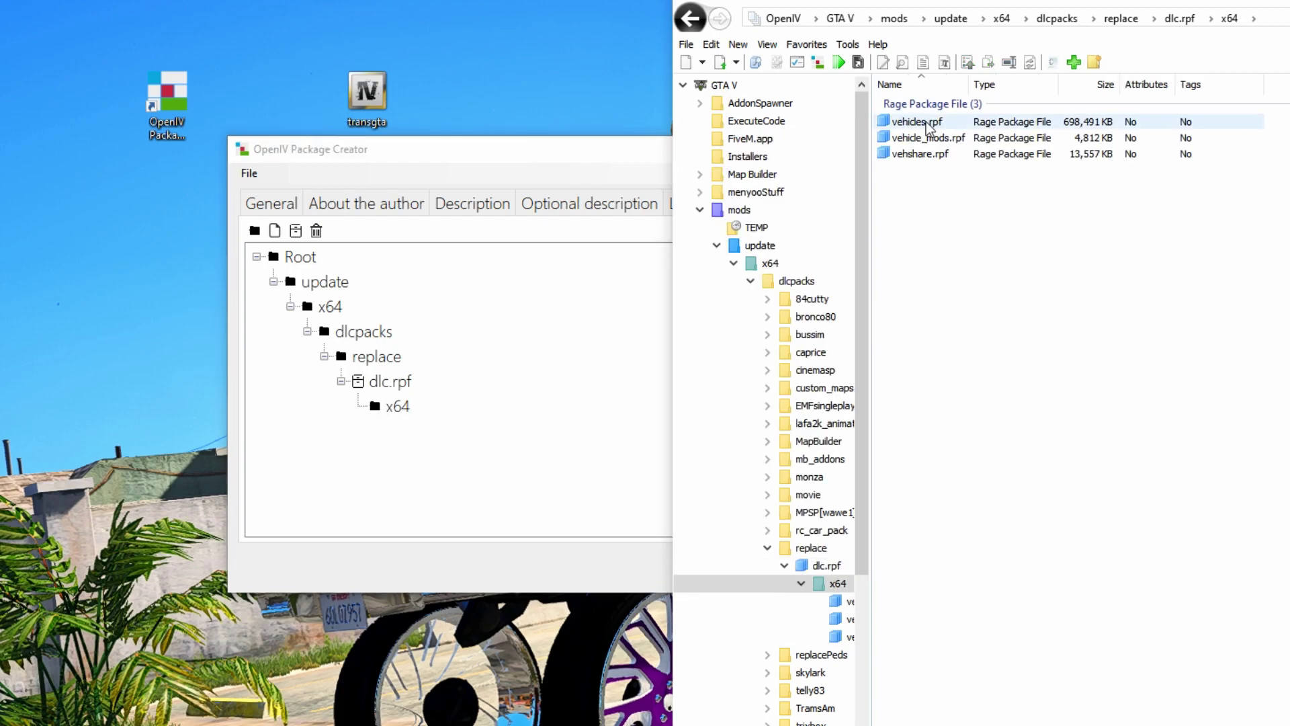
- Add an archive named vehicles.rpf under the package's innermost x64 folder, inside dlc.rpf
click(964, 124)
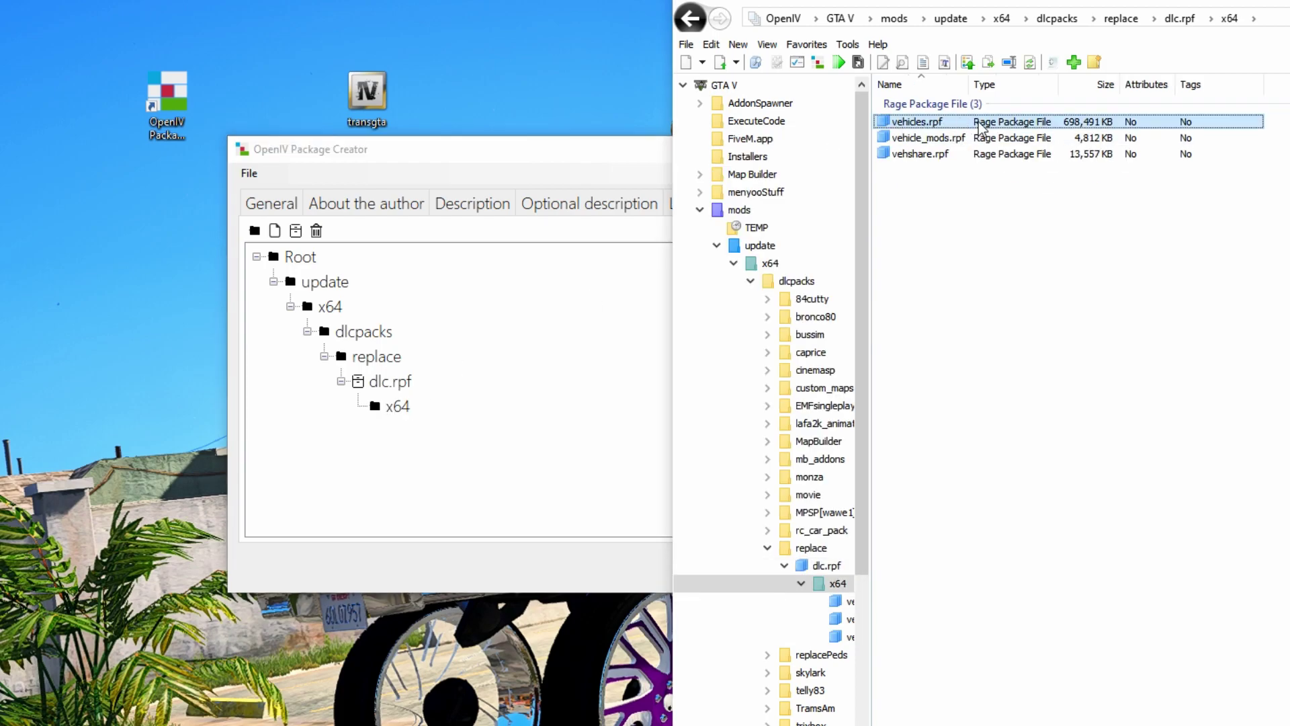
click(398, 407)
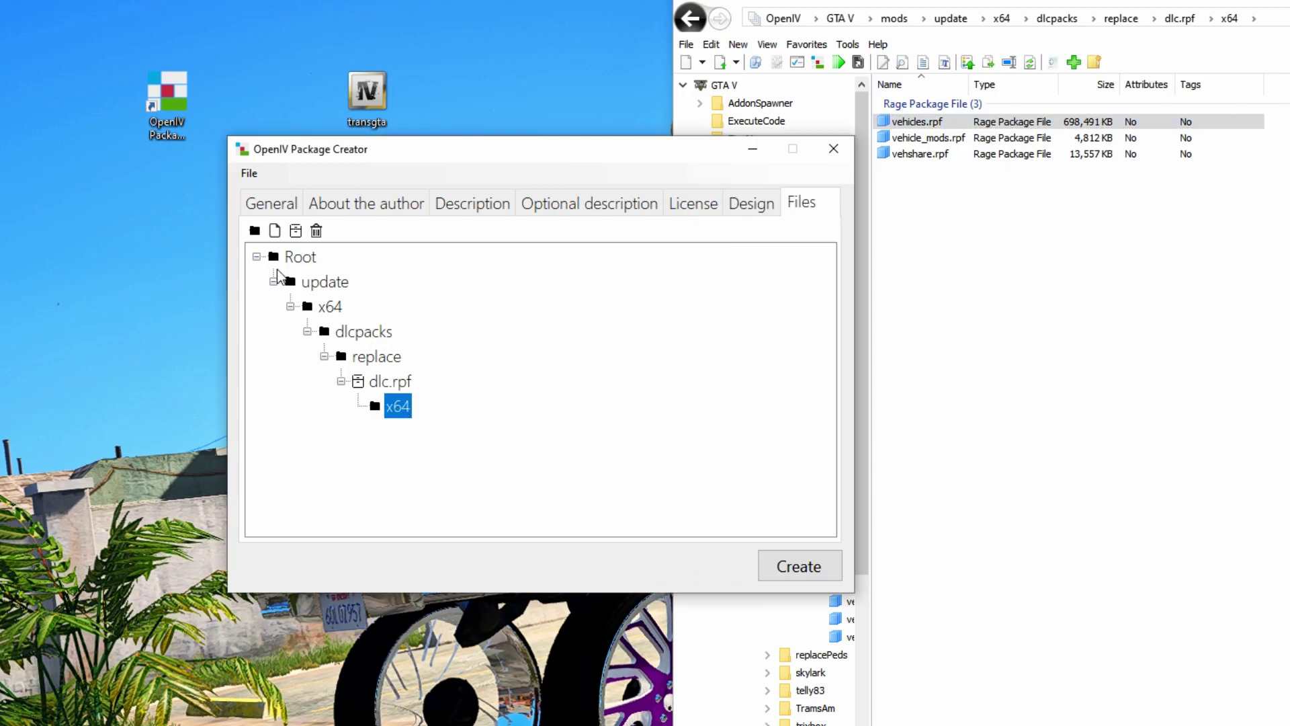
click(295, 234)
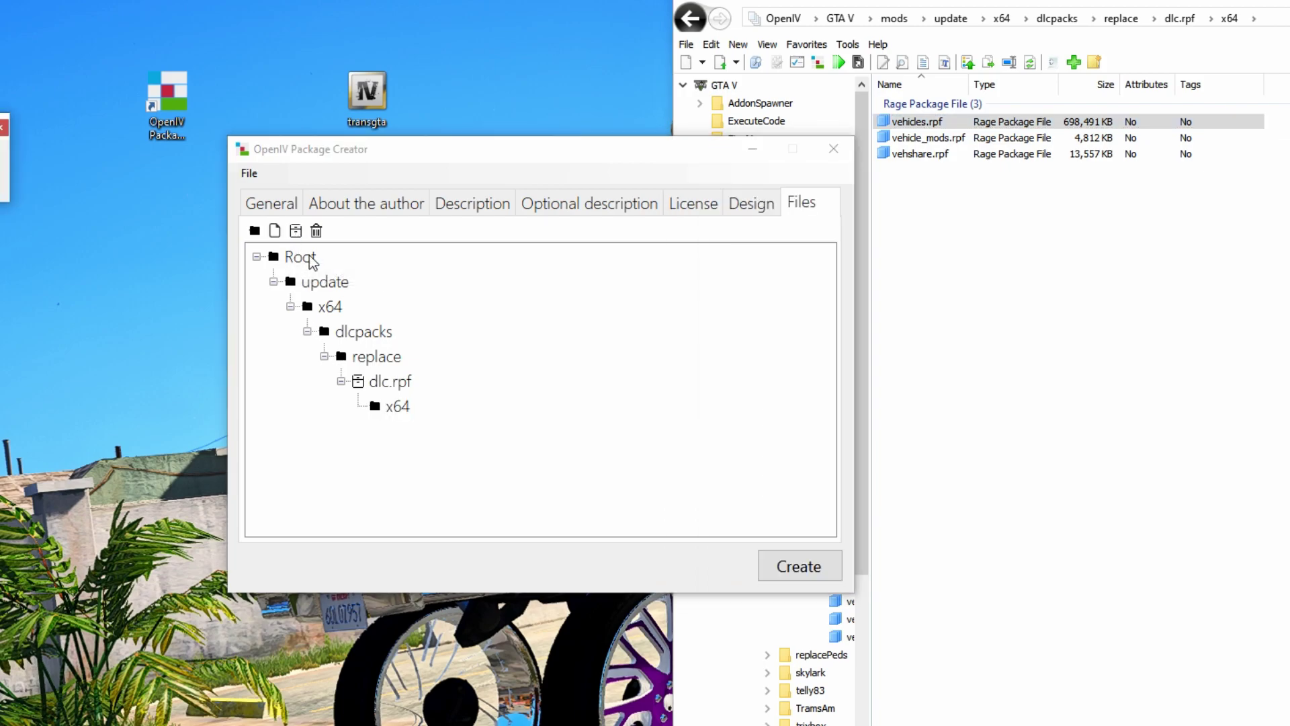
drag(0, 119, 622, 429)
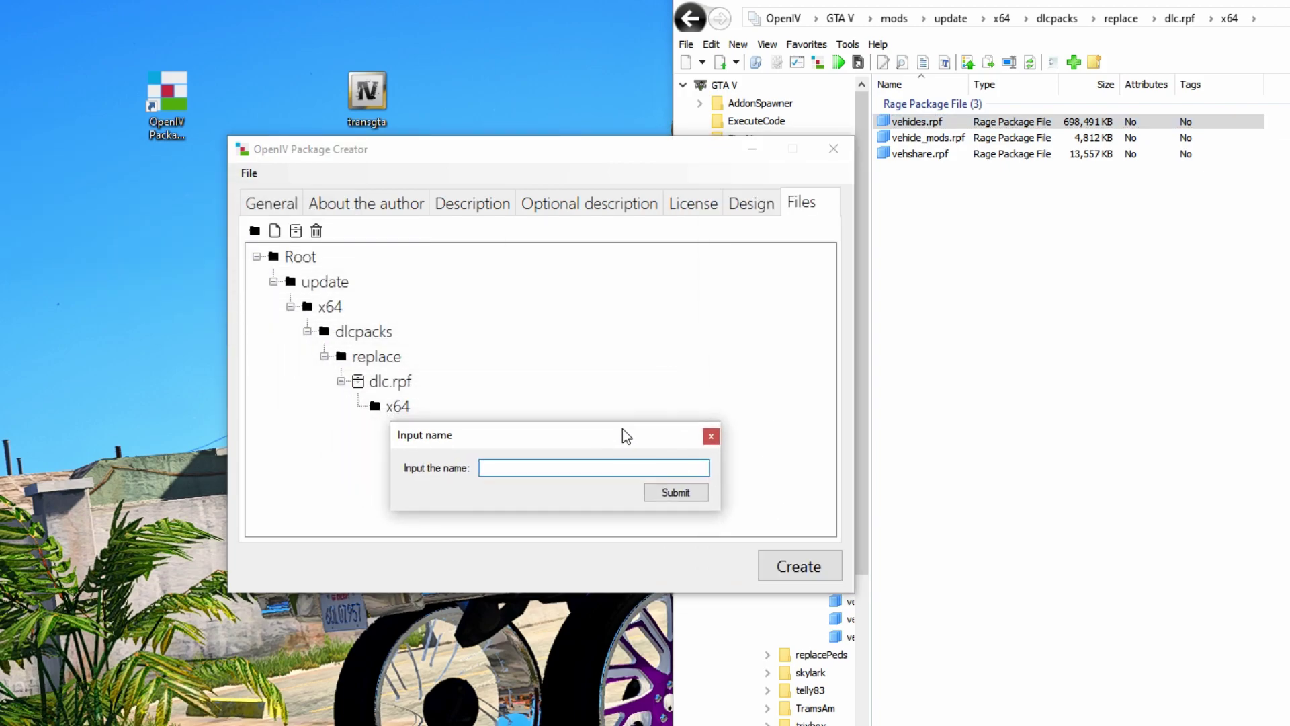
text(vehicles.rpf)
click(672, 493)
click(456, 437)
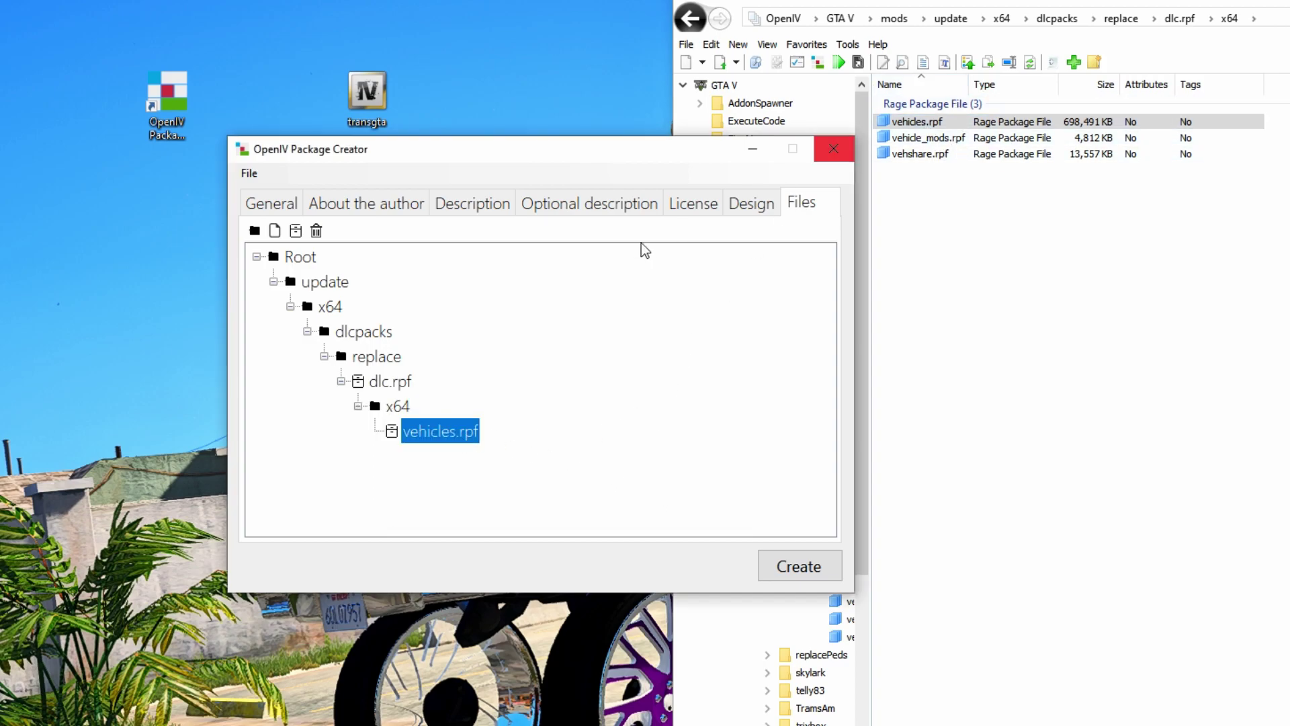
- Open vehicles.rpf in OpenIV and add the vigero YFT file from the TEMP folder to vehicles.rpf in the package
click(926, 123)
double_click(927, 123)
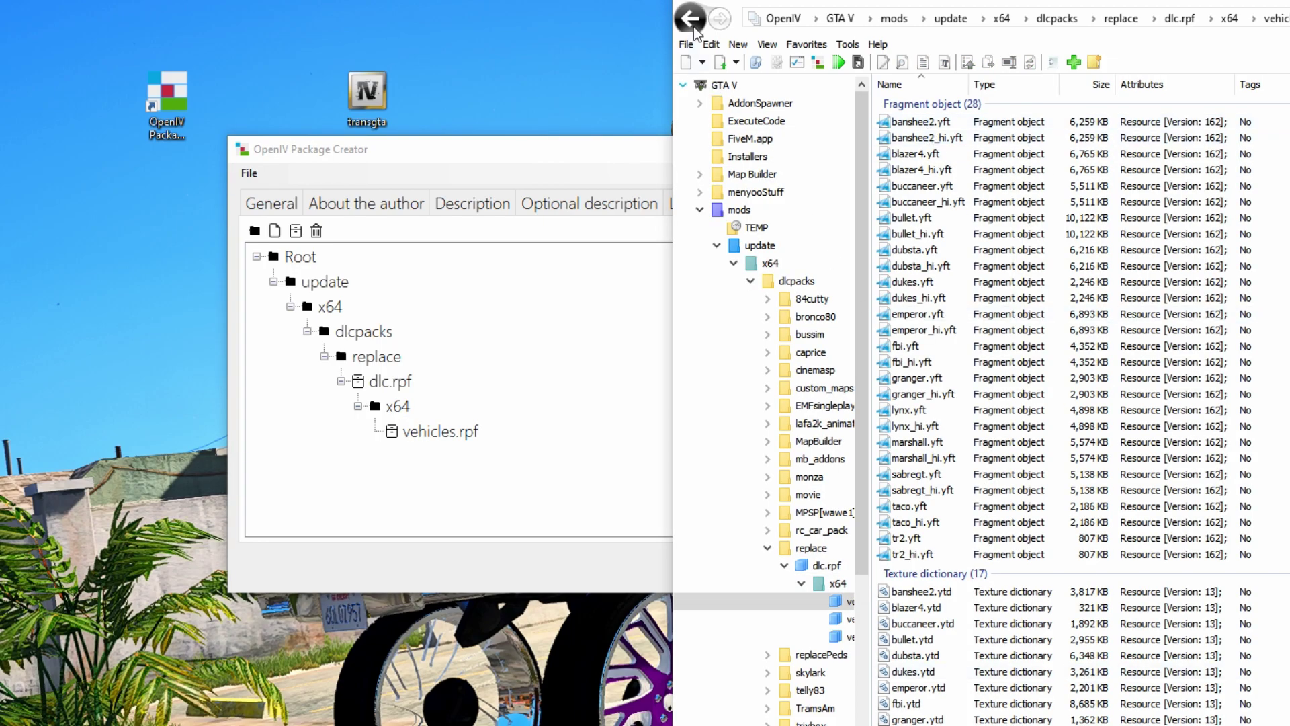
click(540, 147)
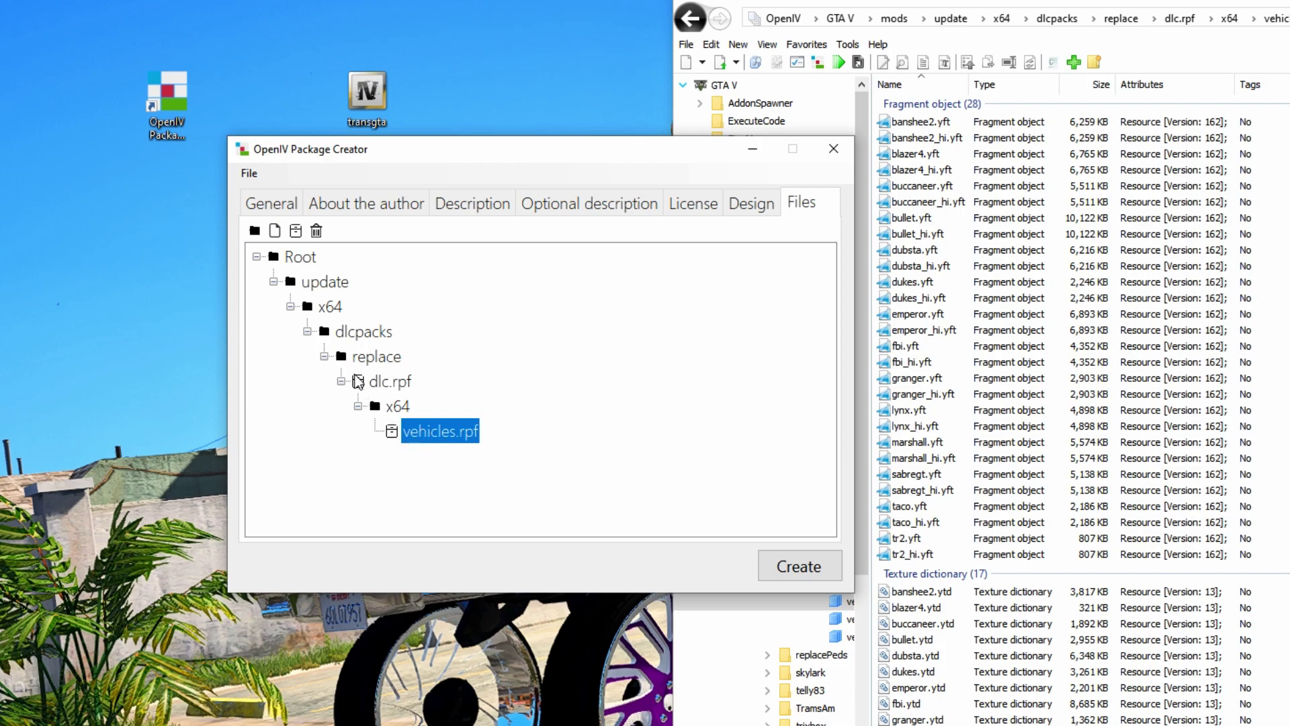
click(274, 232)
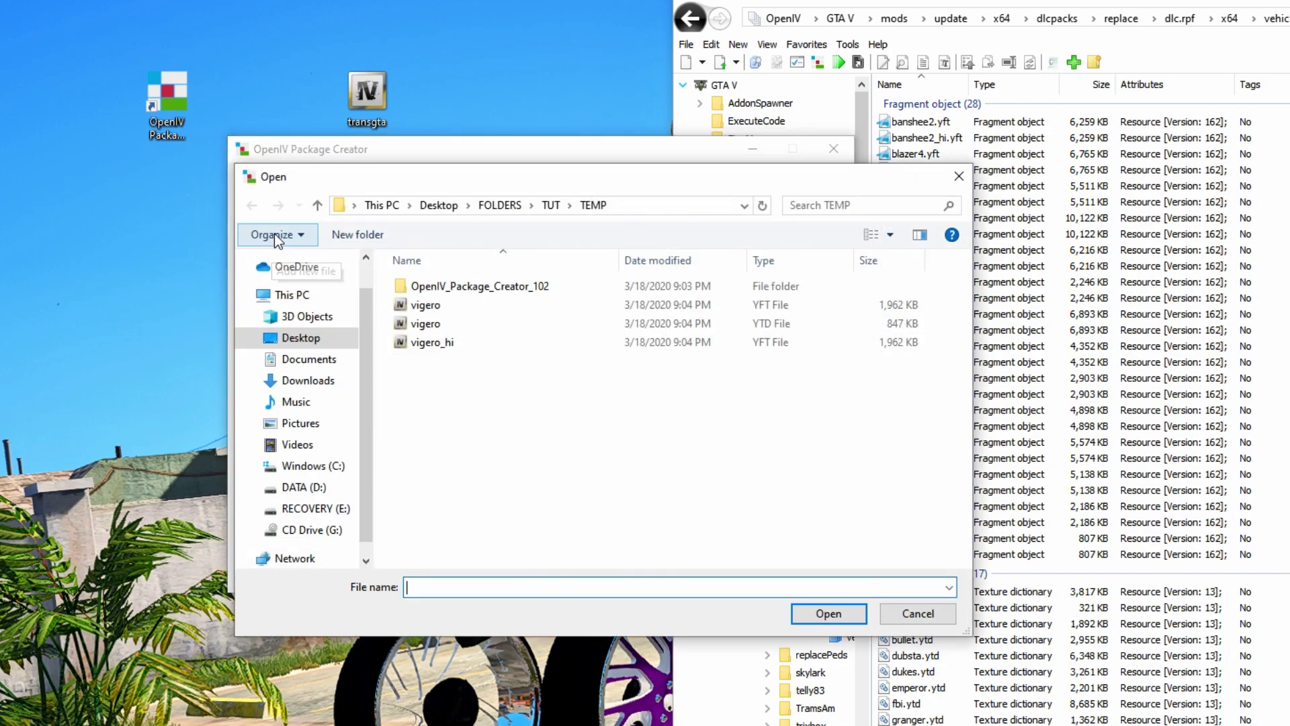
click(480, 308)
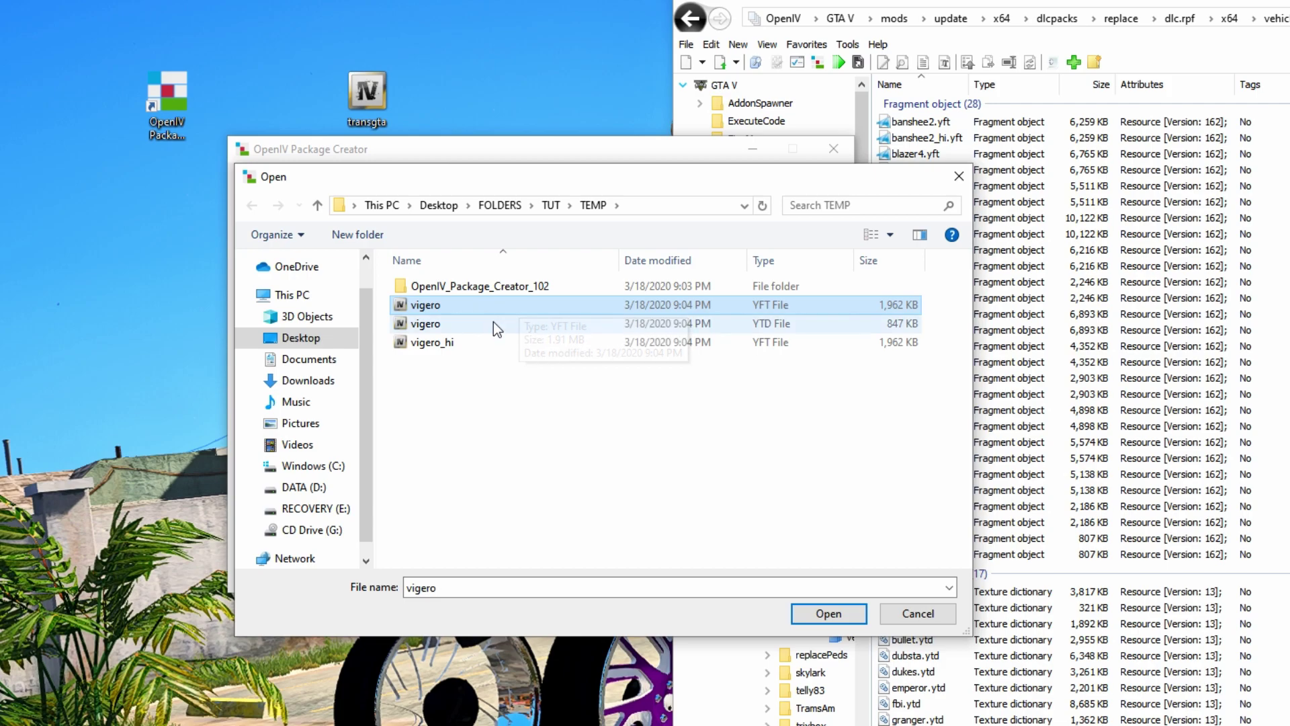
click(521, 373)
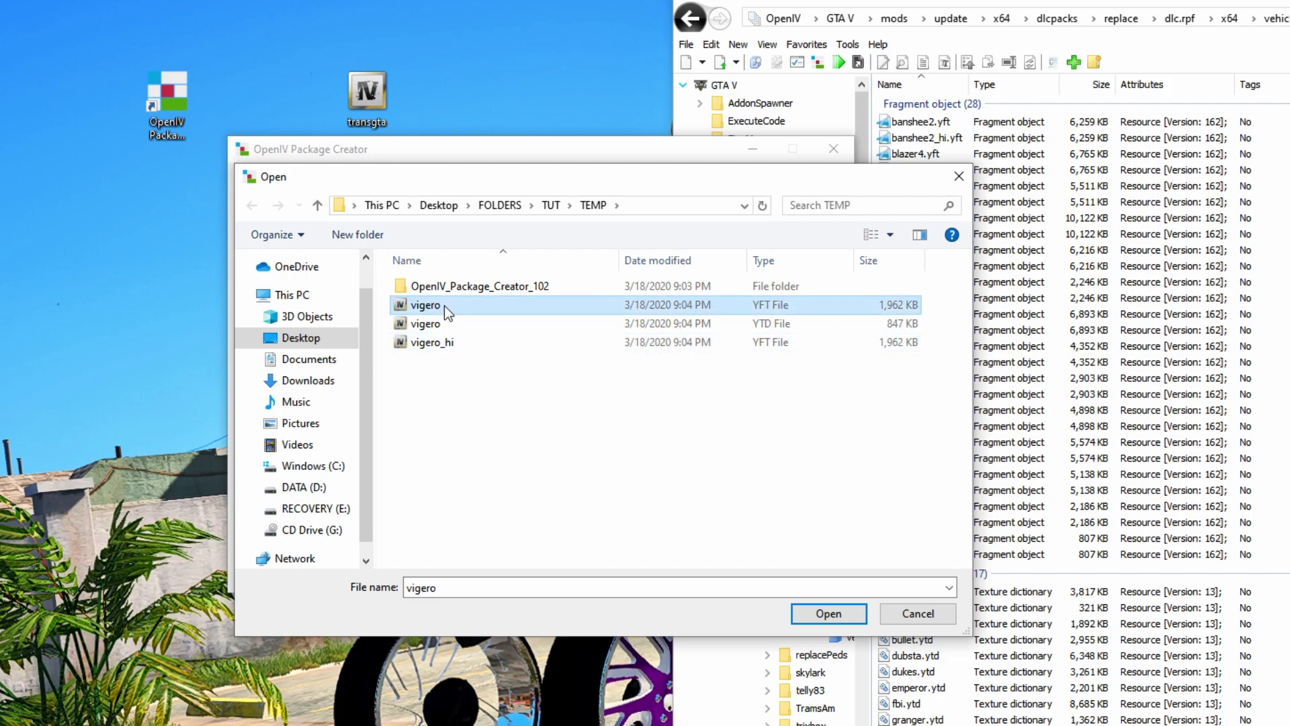
click(461, 339)
ctrl+click(457, 305)
click(457, 317)
click(658, 306)
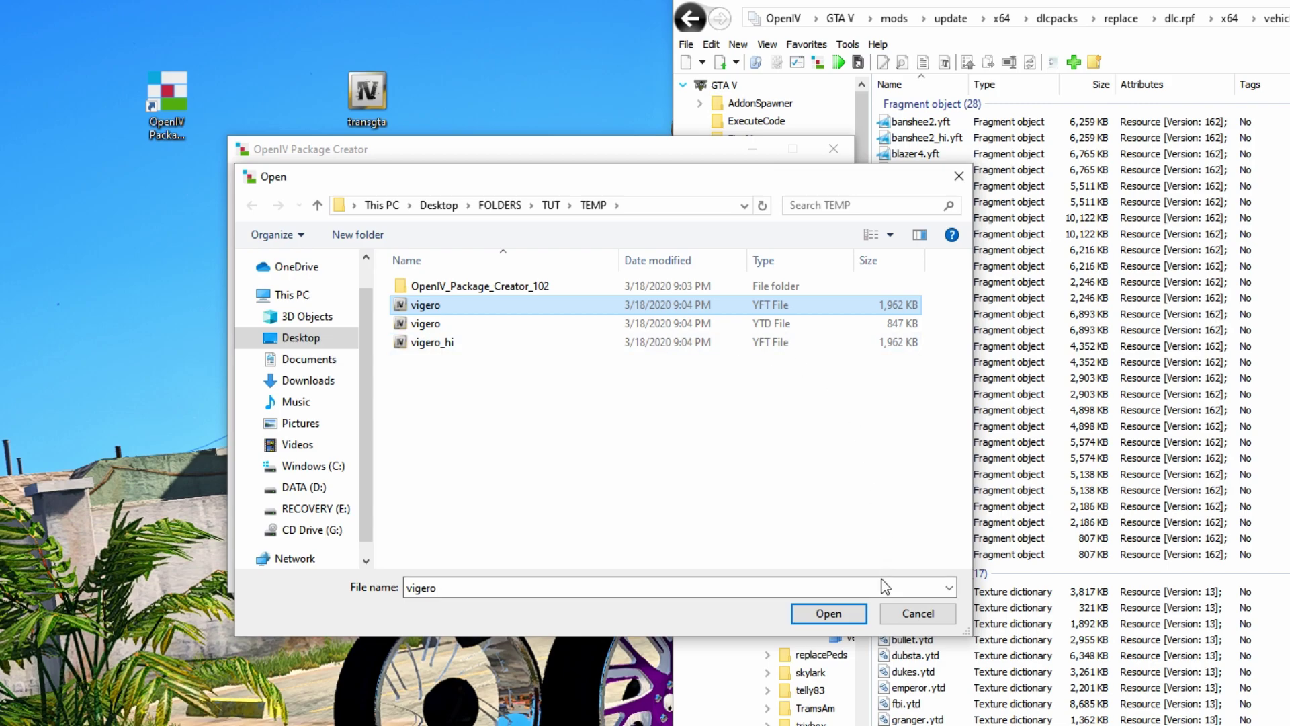
click(825, 614)
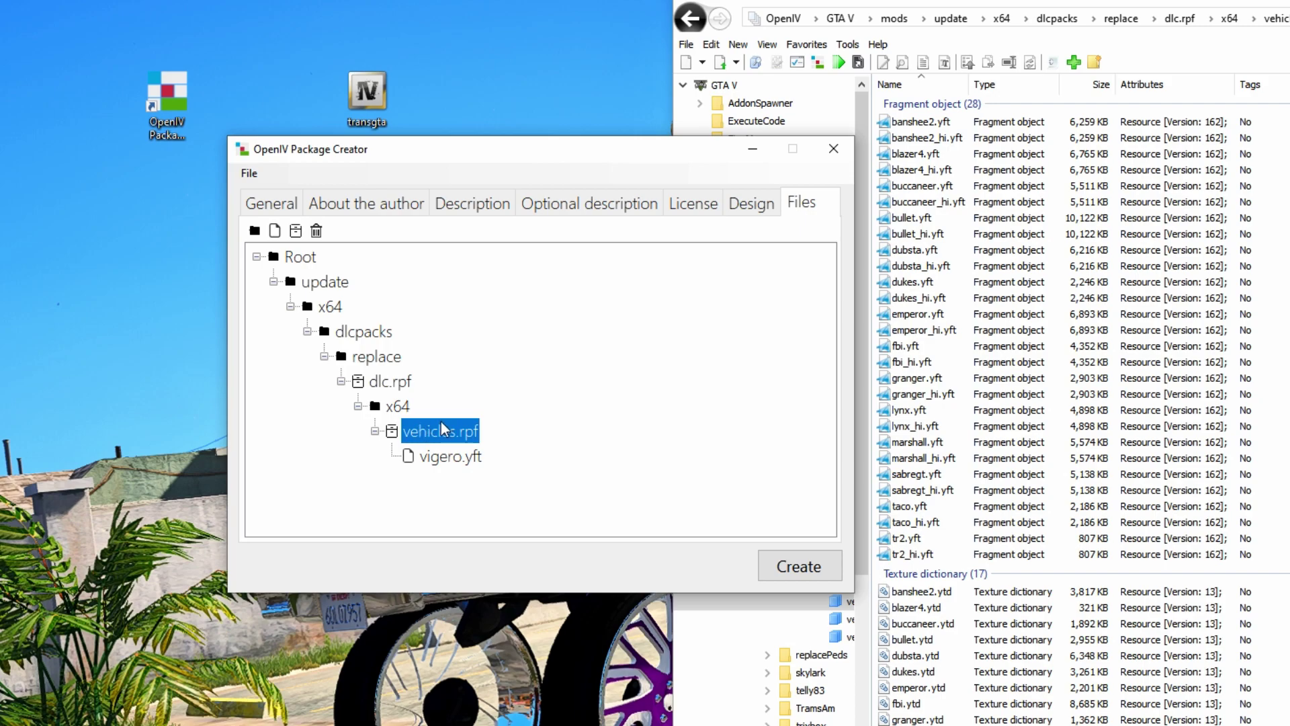
- Add the vigero YTD file and the vigero_hi YFT file to vehicles.rpf in the package
click(274, 232)
click(462, 321)
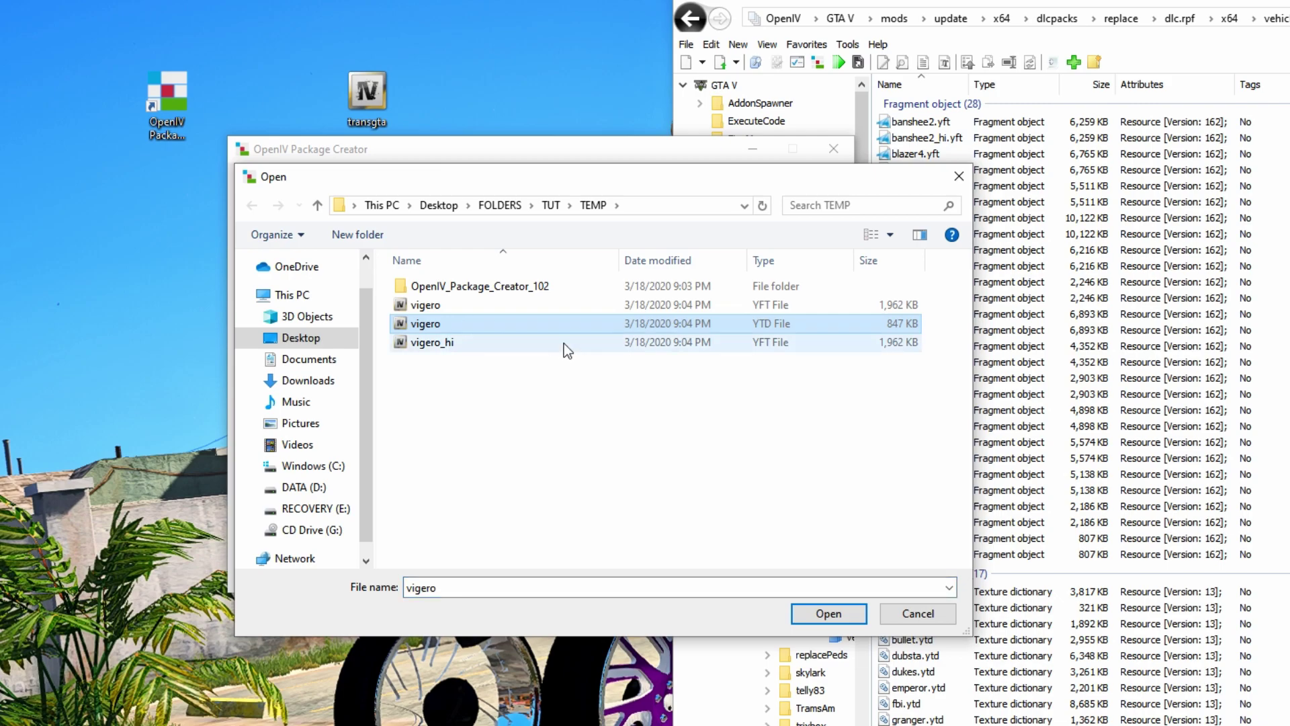
click(828, 613)
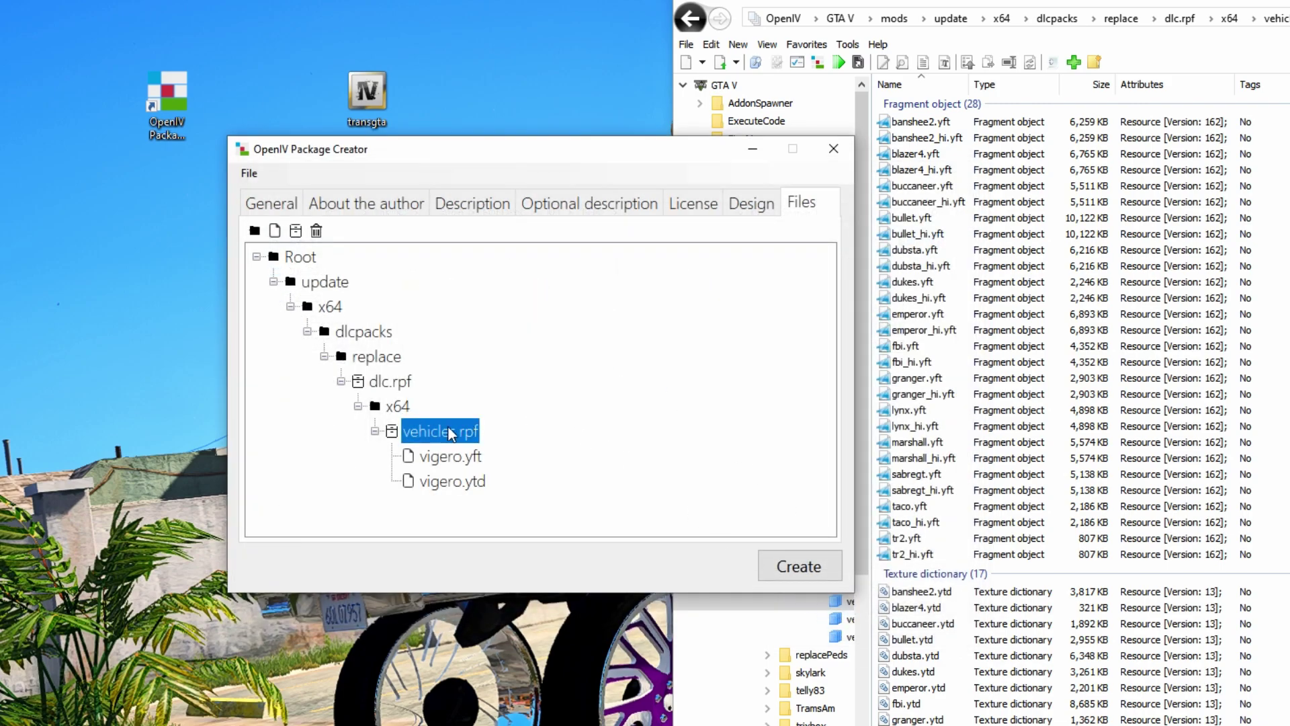
click(275, 231)
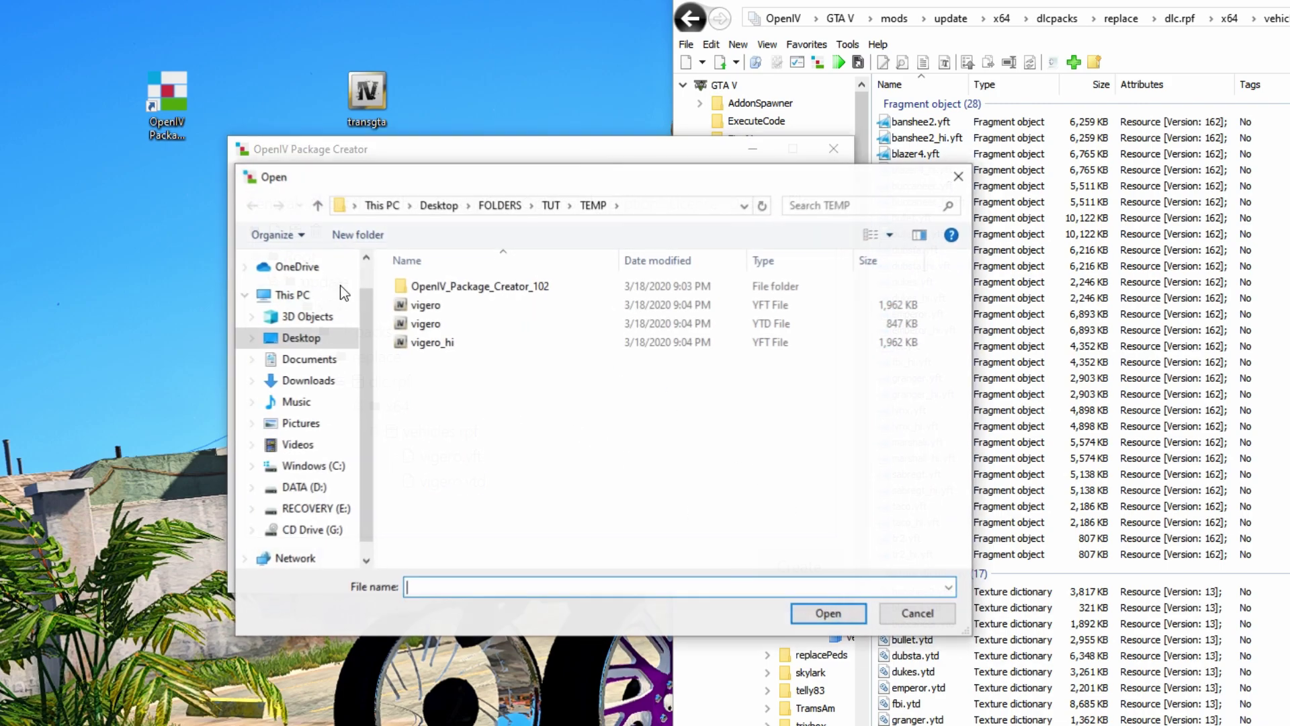
click(446, 347)
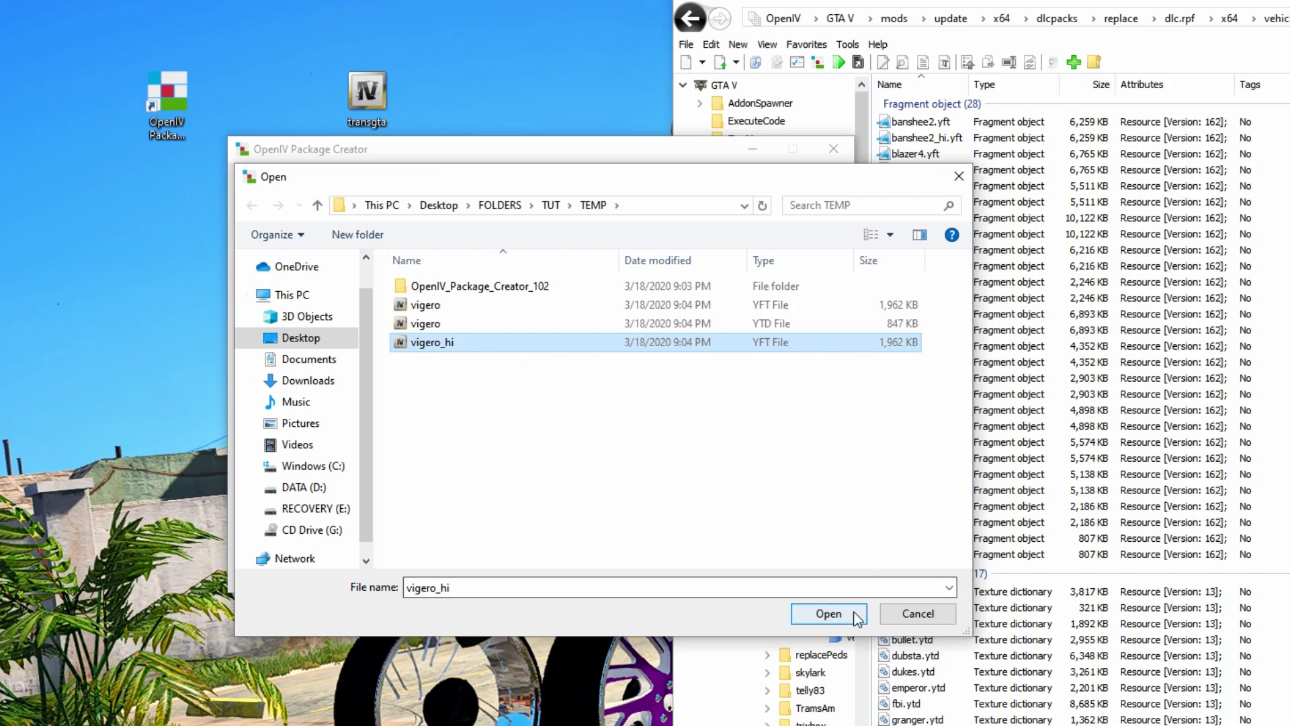
click(828, 613)
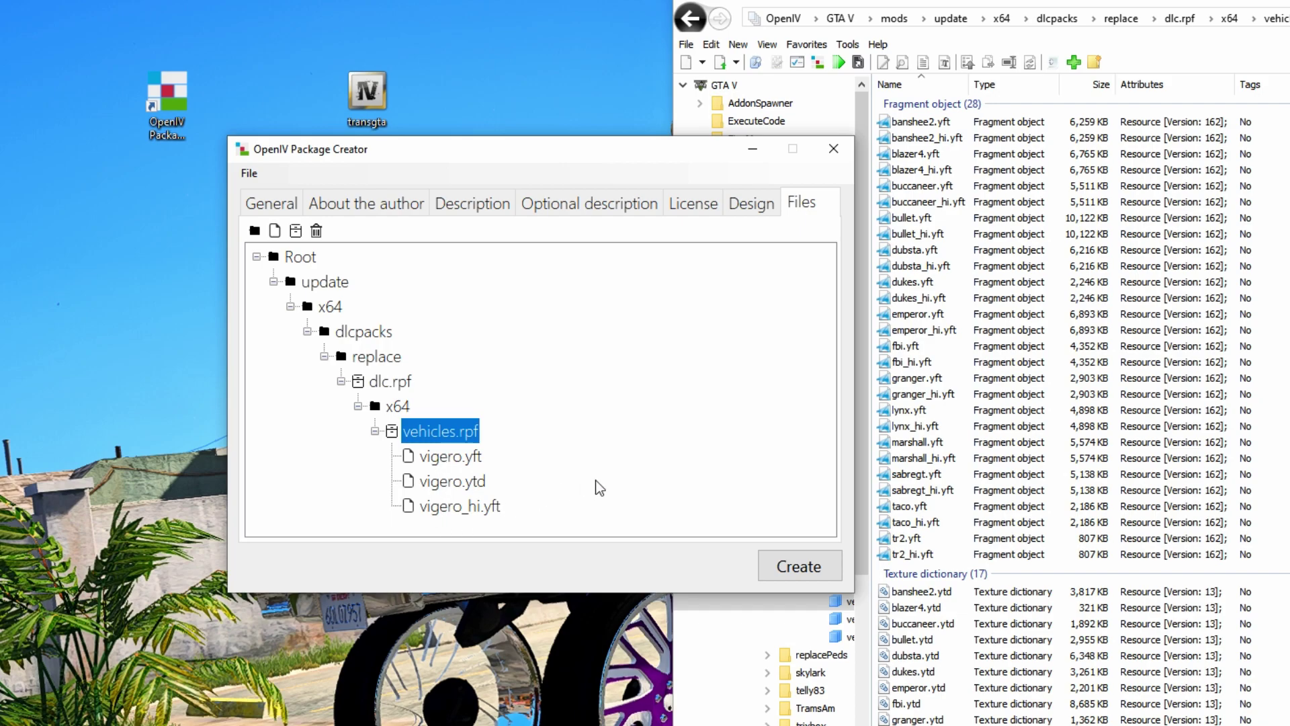
- Create the package as an OpenIV Packages 2.0 file named 69challenger in the TEMP folder and dismiss the closing message
click(802, 568)
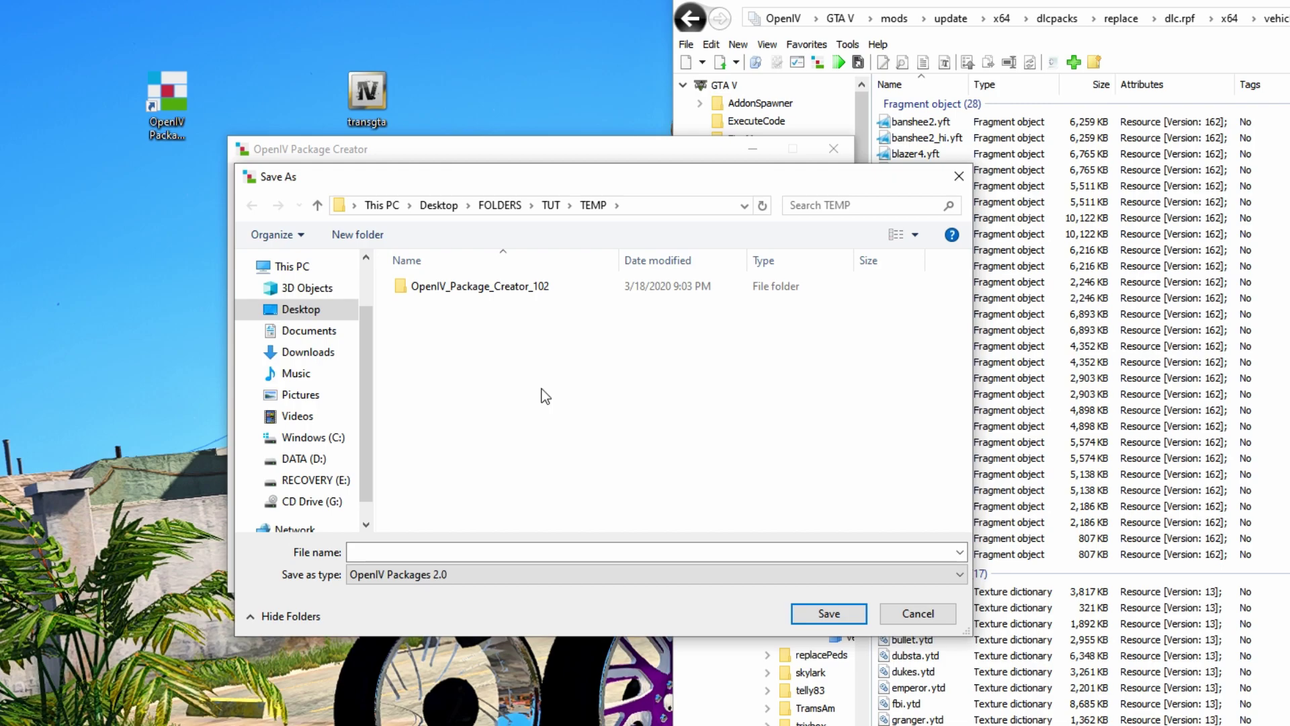
click(545, 552)
text(69challenger)
key(Return)
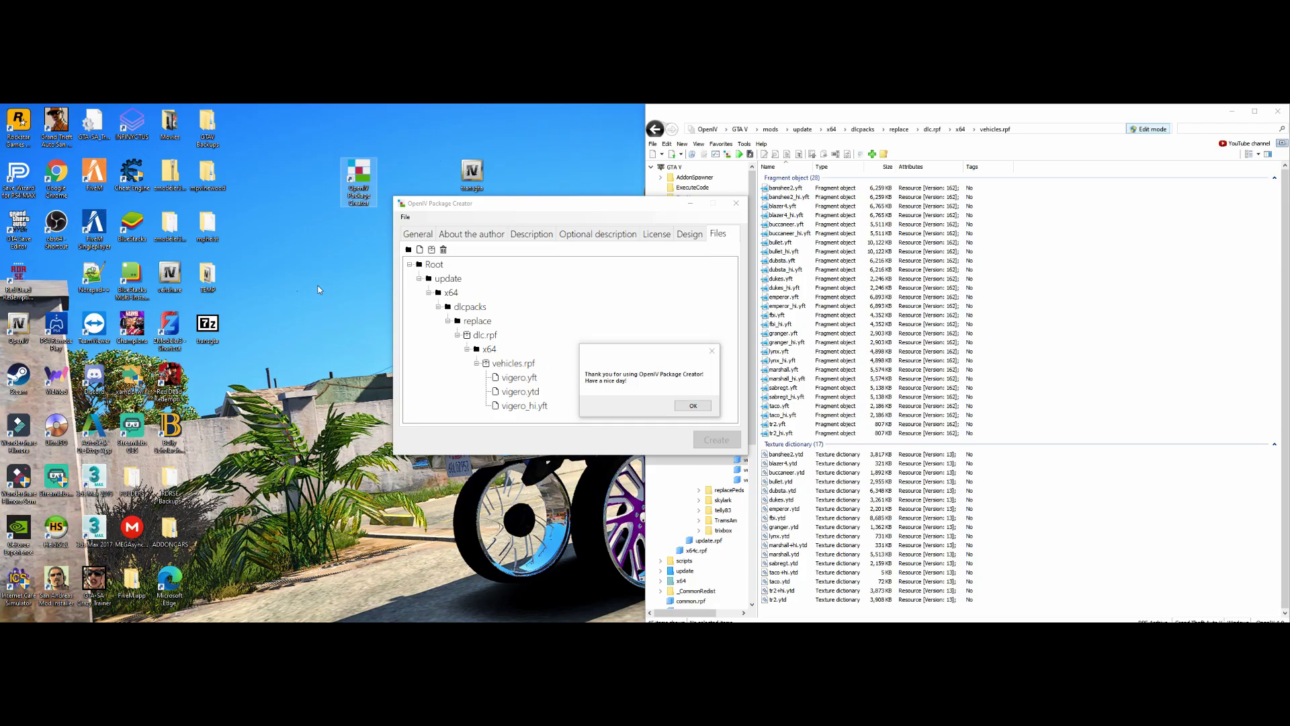
right_click(91, 292)
click(133, 348)
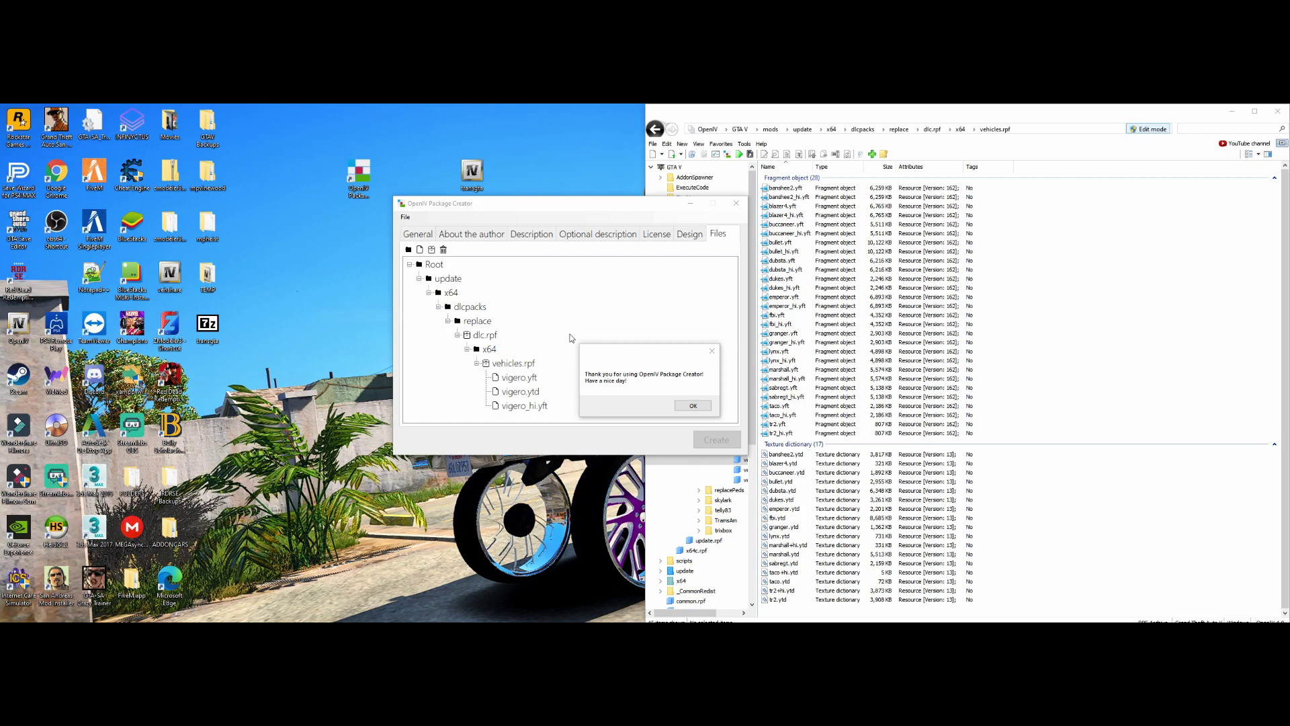
click(693, 406)
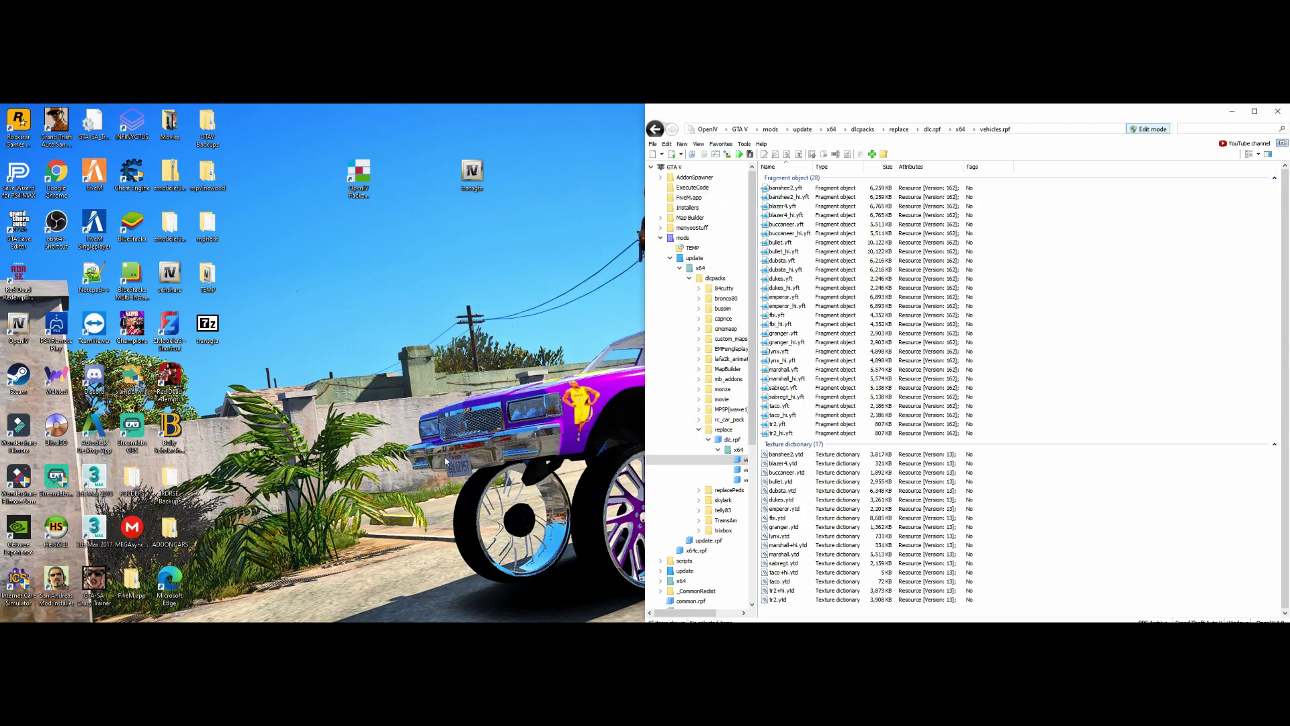
- Switch to the TEMP folder in File Explorer and select the 69challenger OIV file
mouse_move(258, 622)
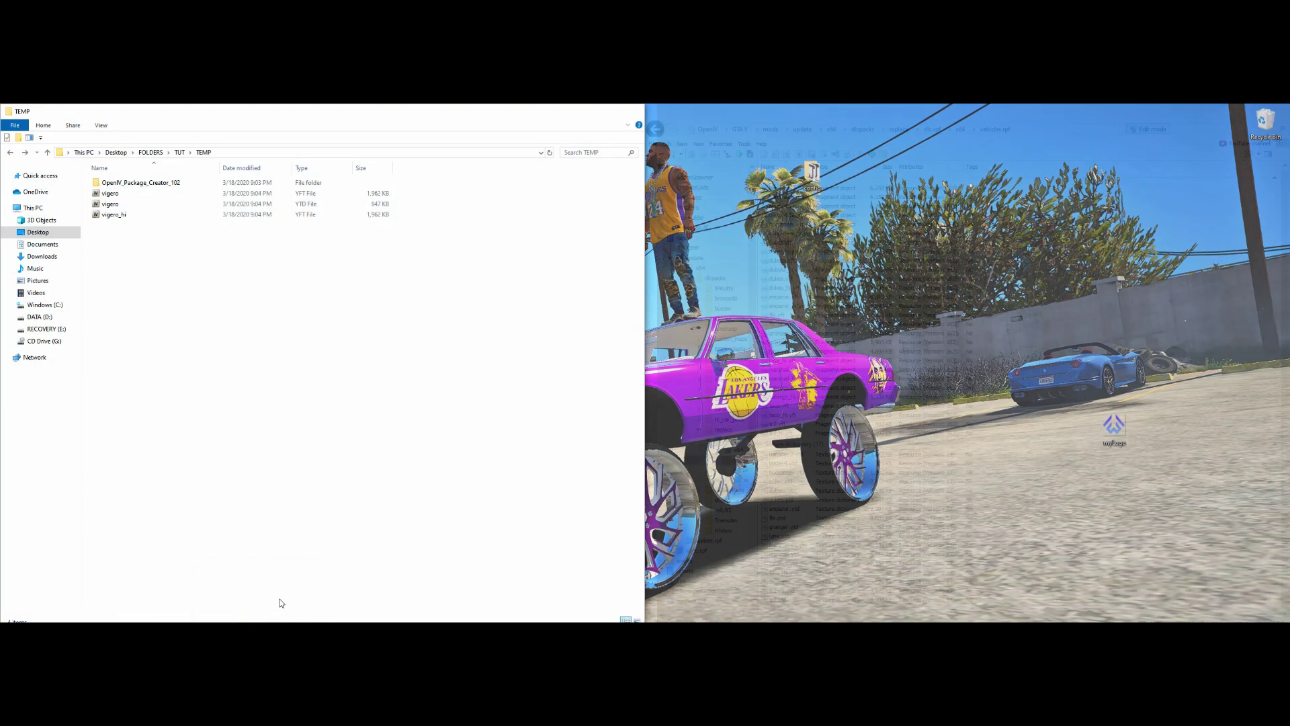
click(280, 602)
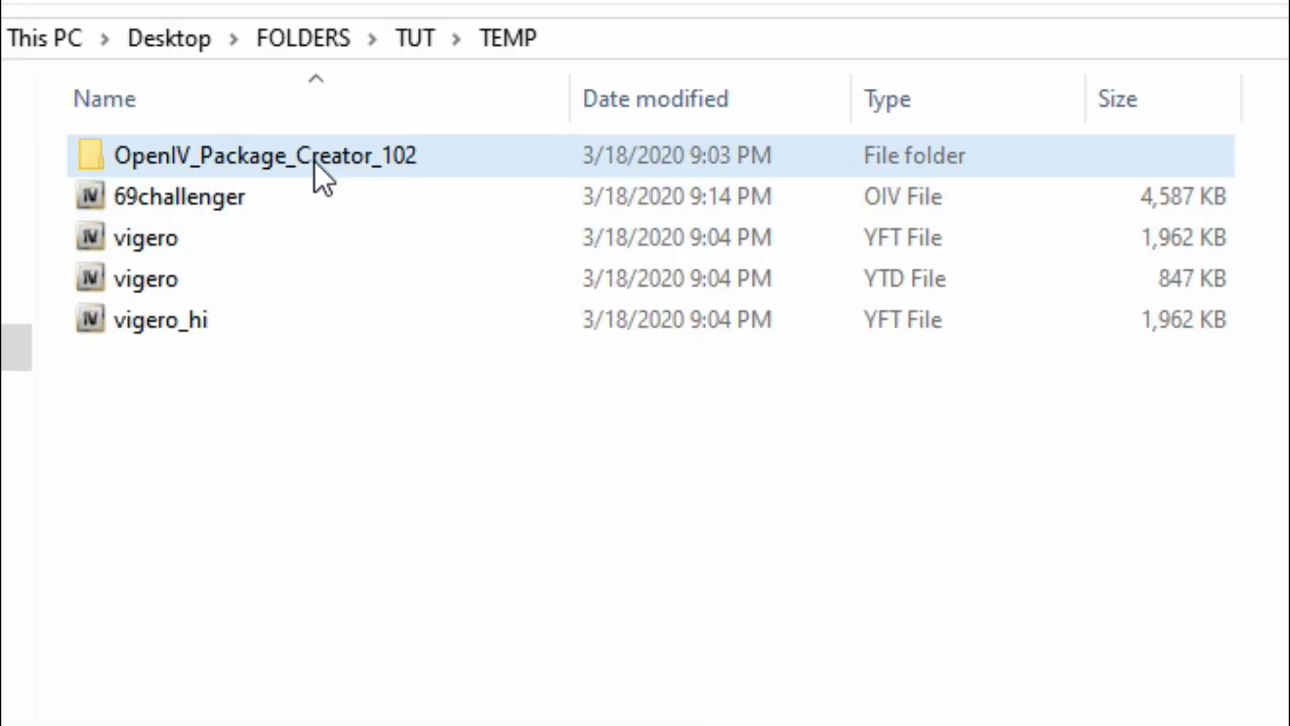
click(175, 156)
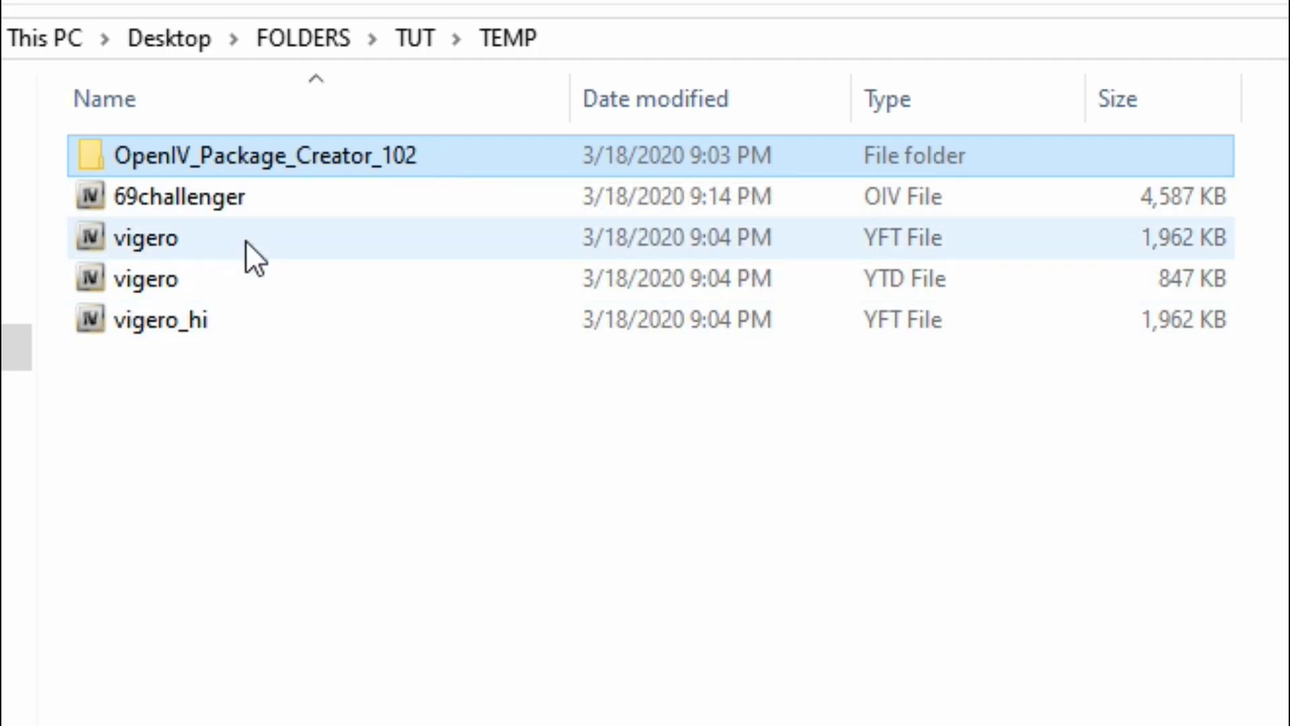
click(267, 196)
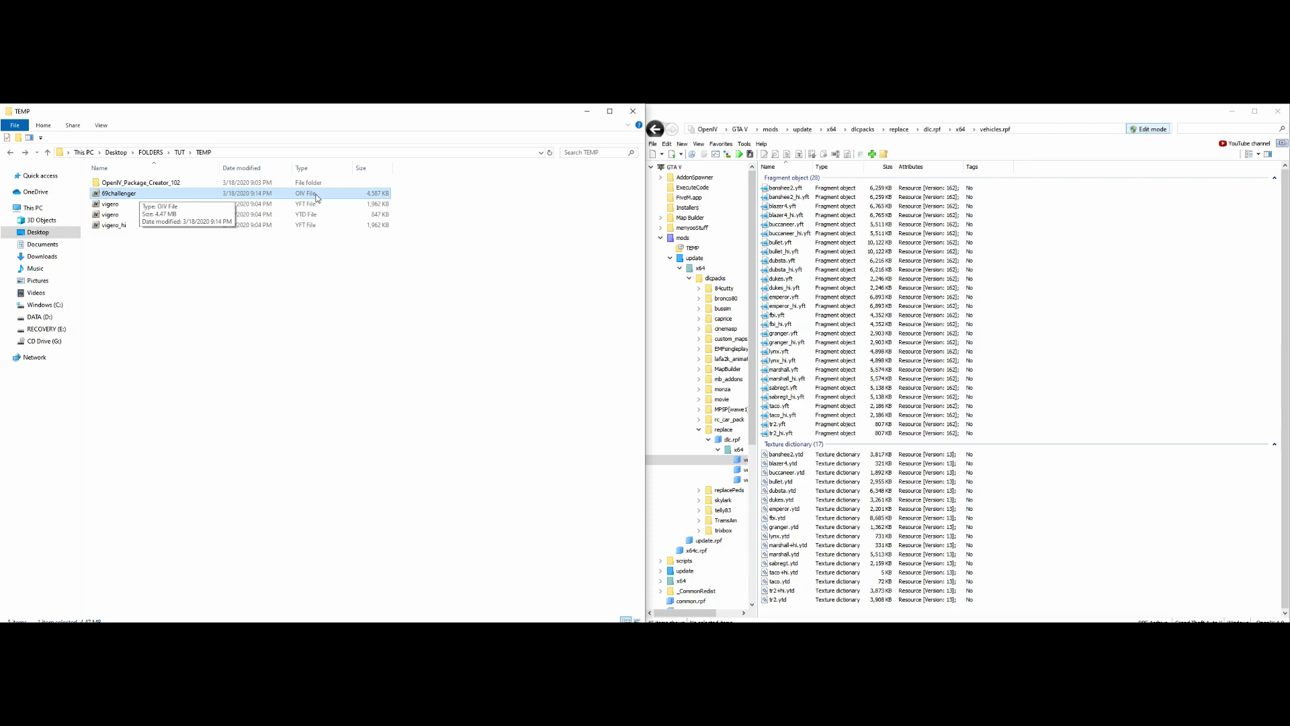
- Return OpenIV to the GTA V root with its archives closed and load the 69challenger OIV file into it
click(652, 143)
click(686, 264)
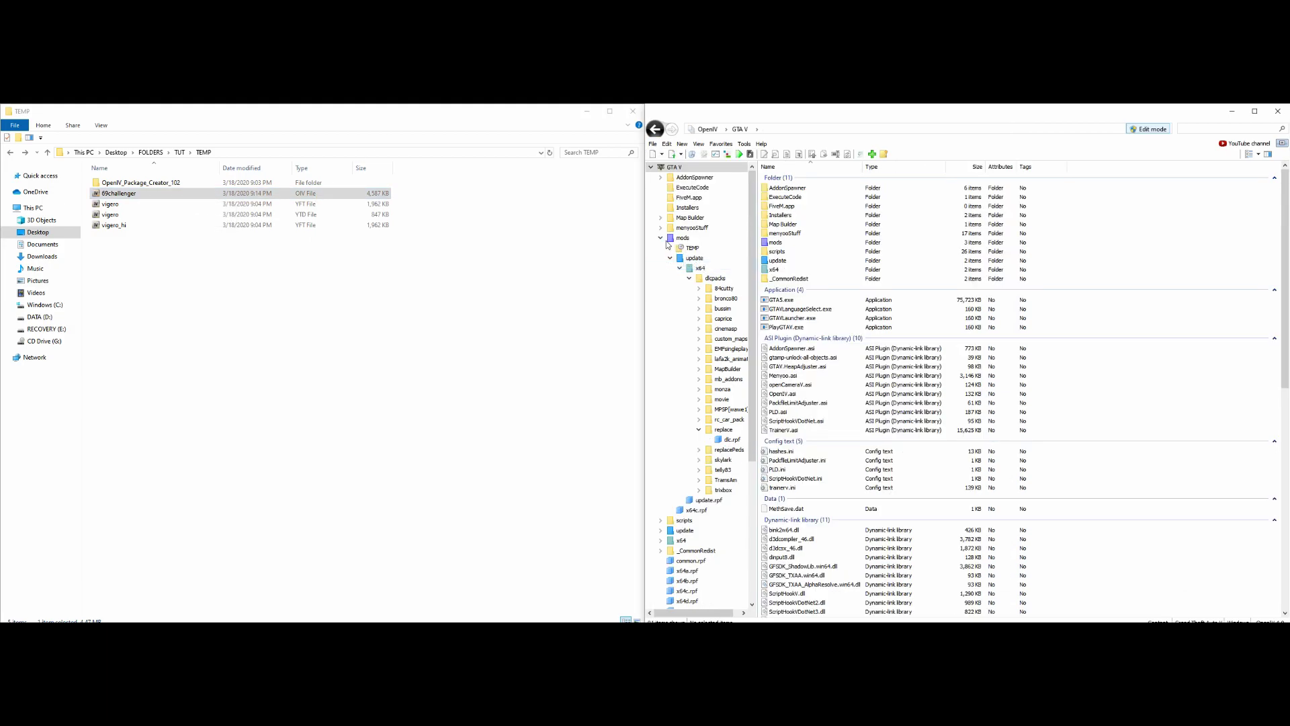
click(147, 195)
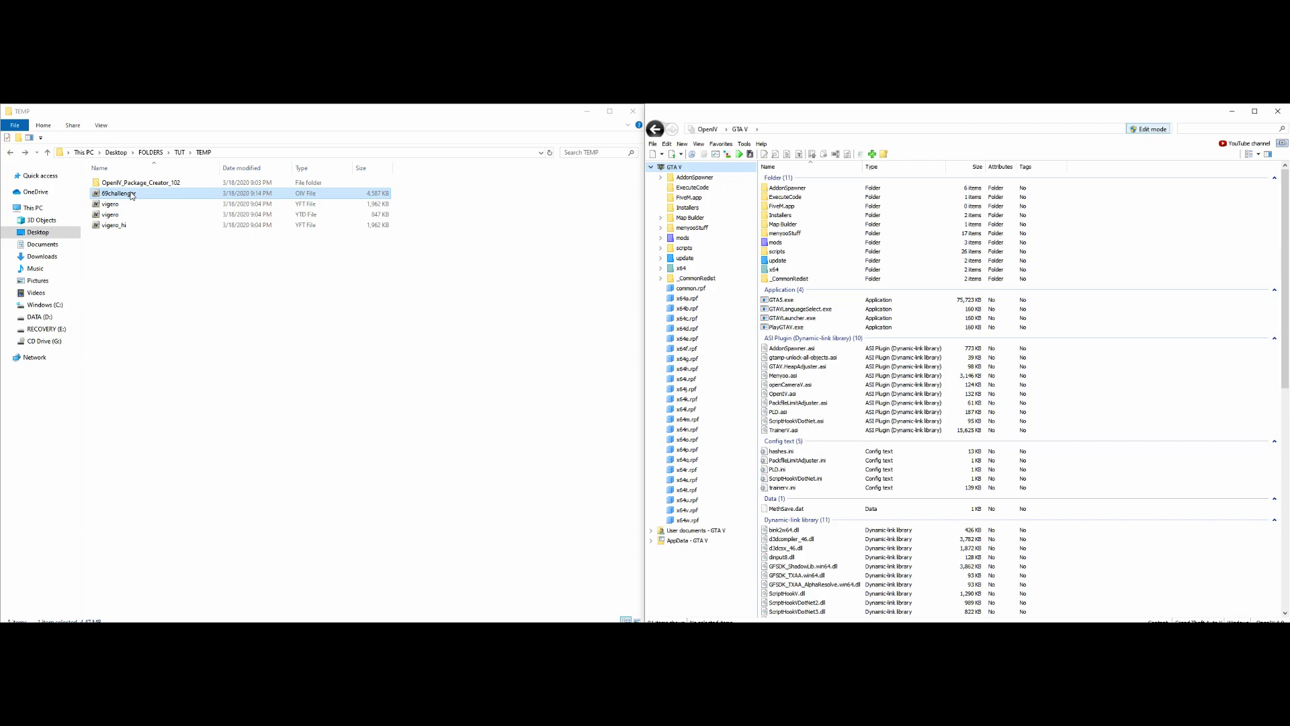
drag(138, 195, 732, 232)
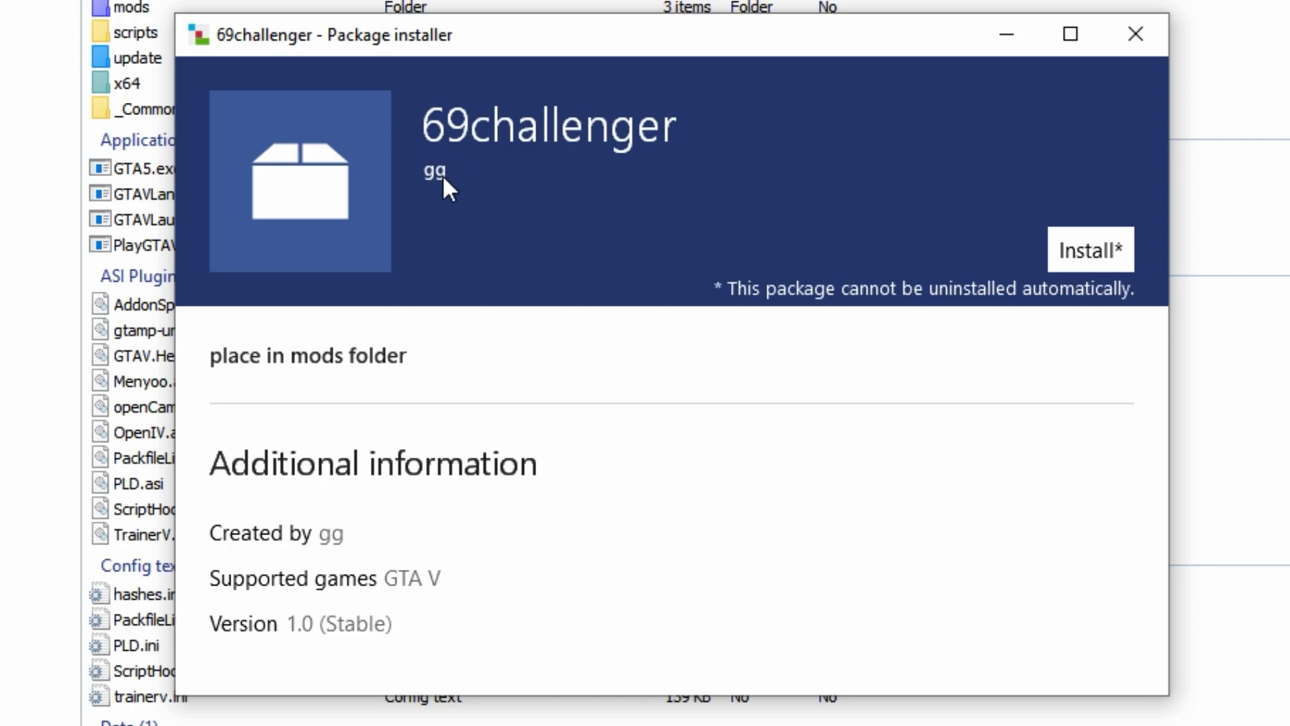
- Install the 69challenger package into the "mods" folder and confirm the installation
click(1105, 249)
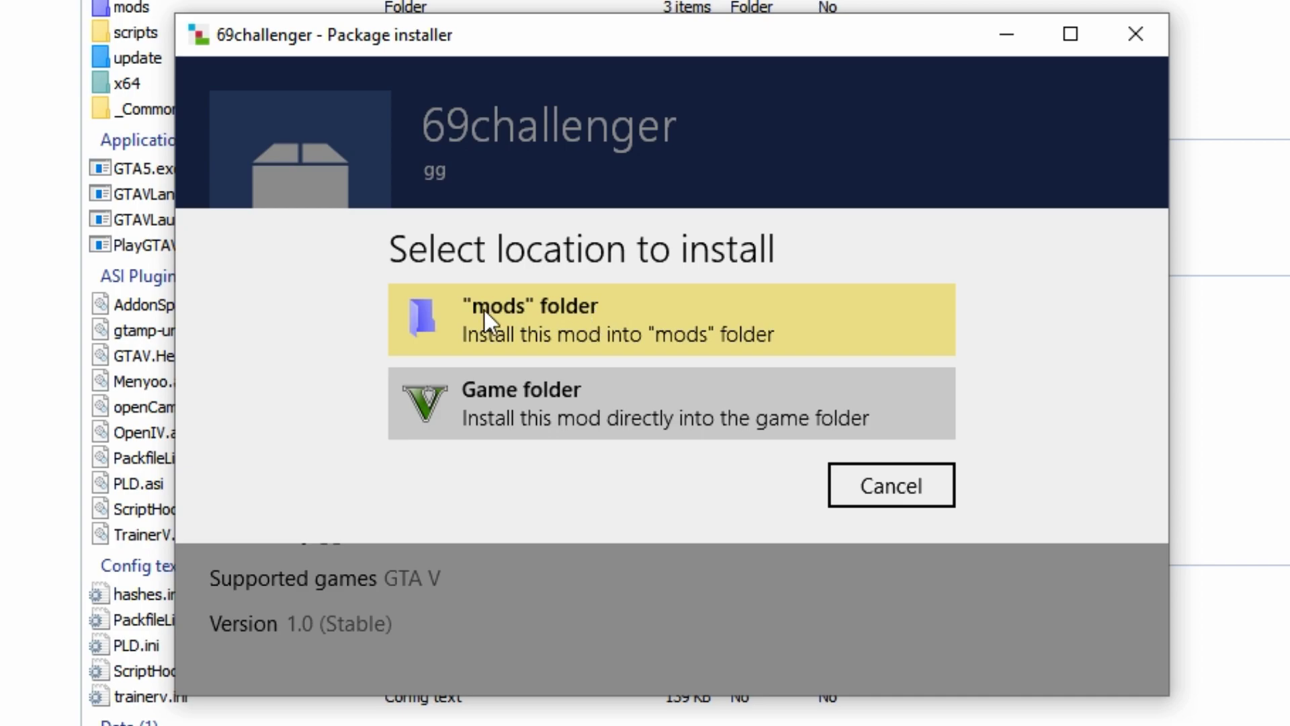
click(599, 311)
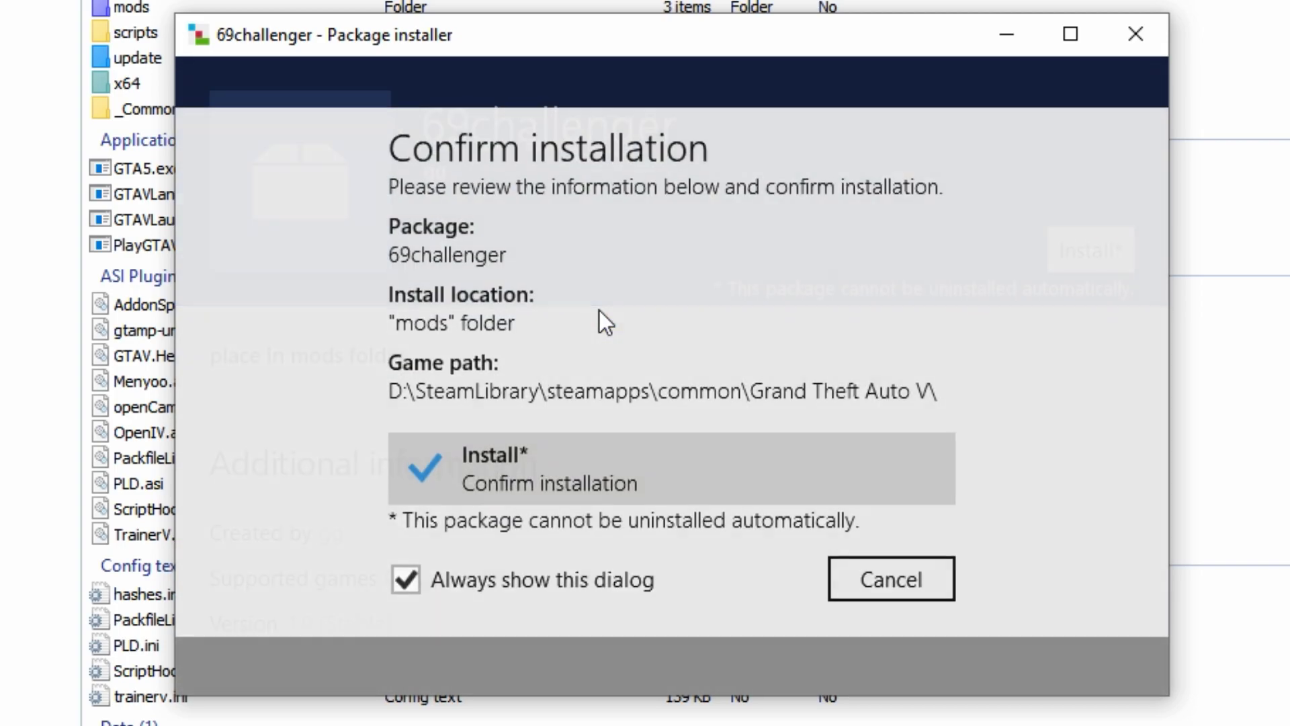
click(619, 470)
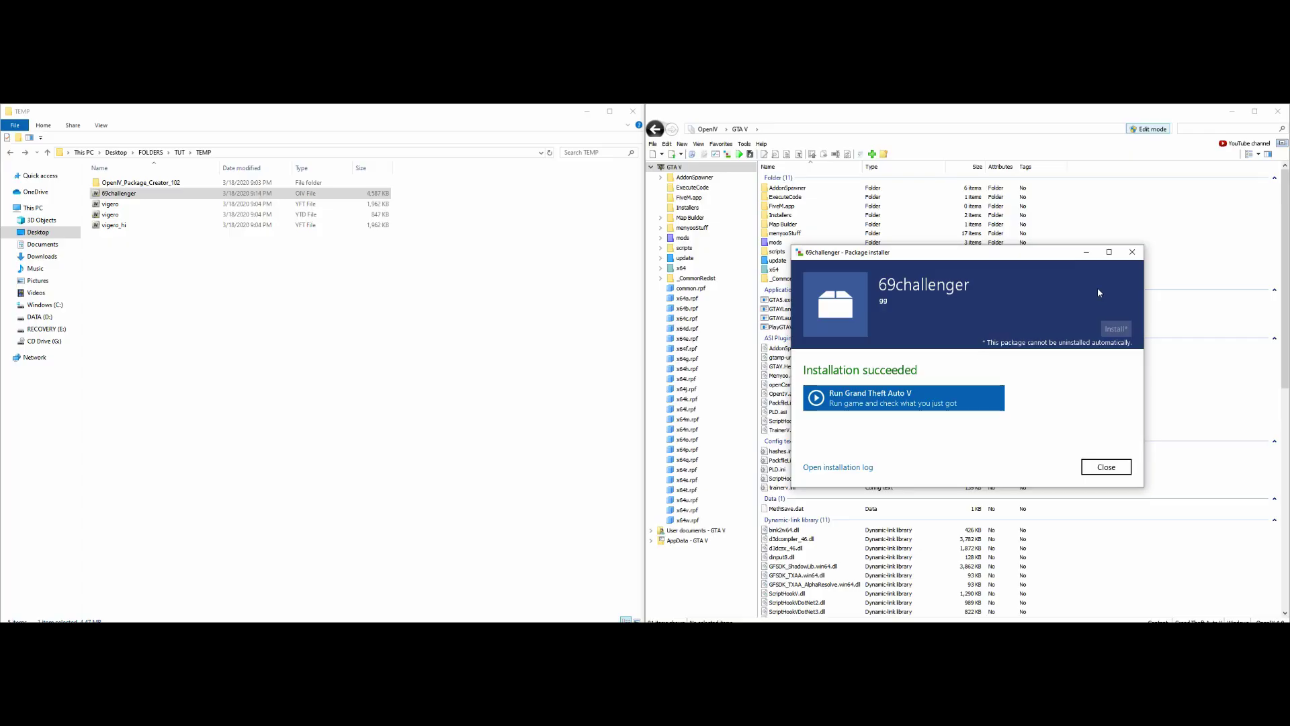
- Open the installation log and widen its window to examine the archive paths of the vigero files
click(867, 468)
scroll(723, 366, down, 4)
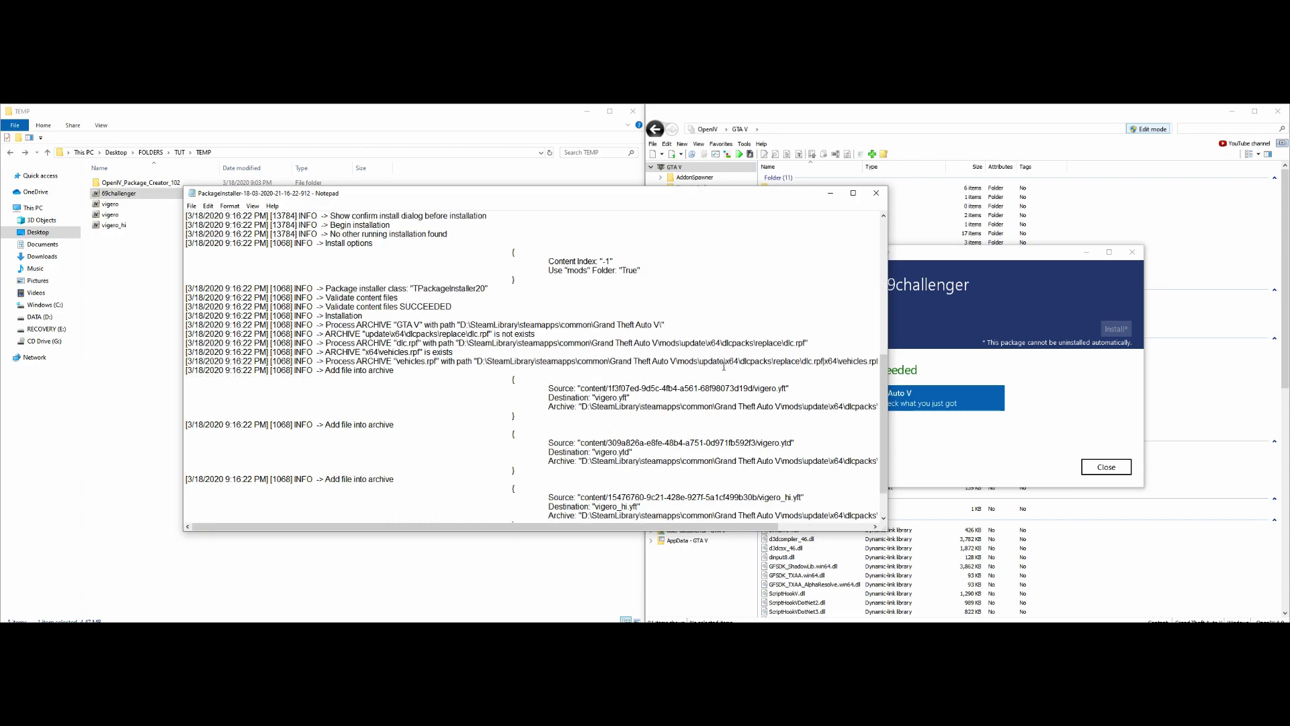
scroll(723, 366, down, 2)
scroll(723, 366, up, 11)
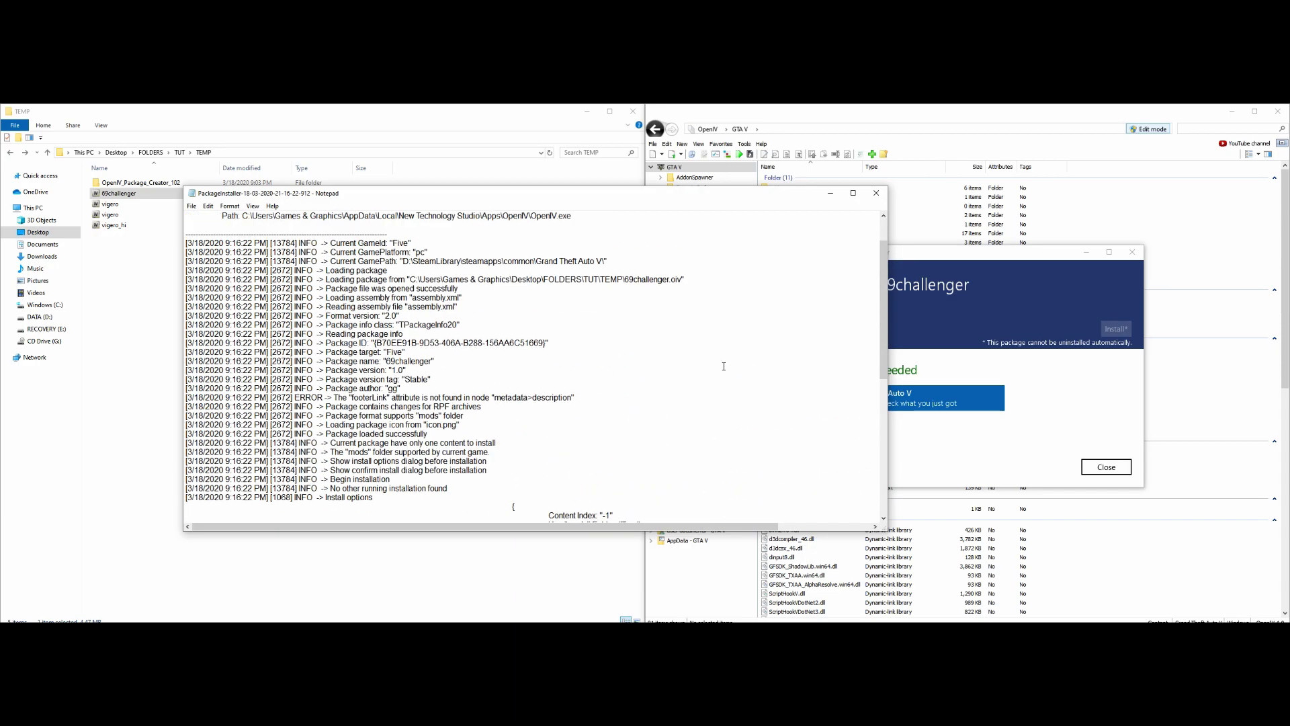
scroll(723, 366, up, 2)
scroll(724, 366, down, 13)
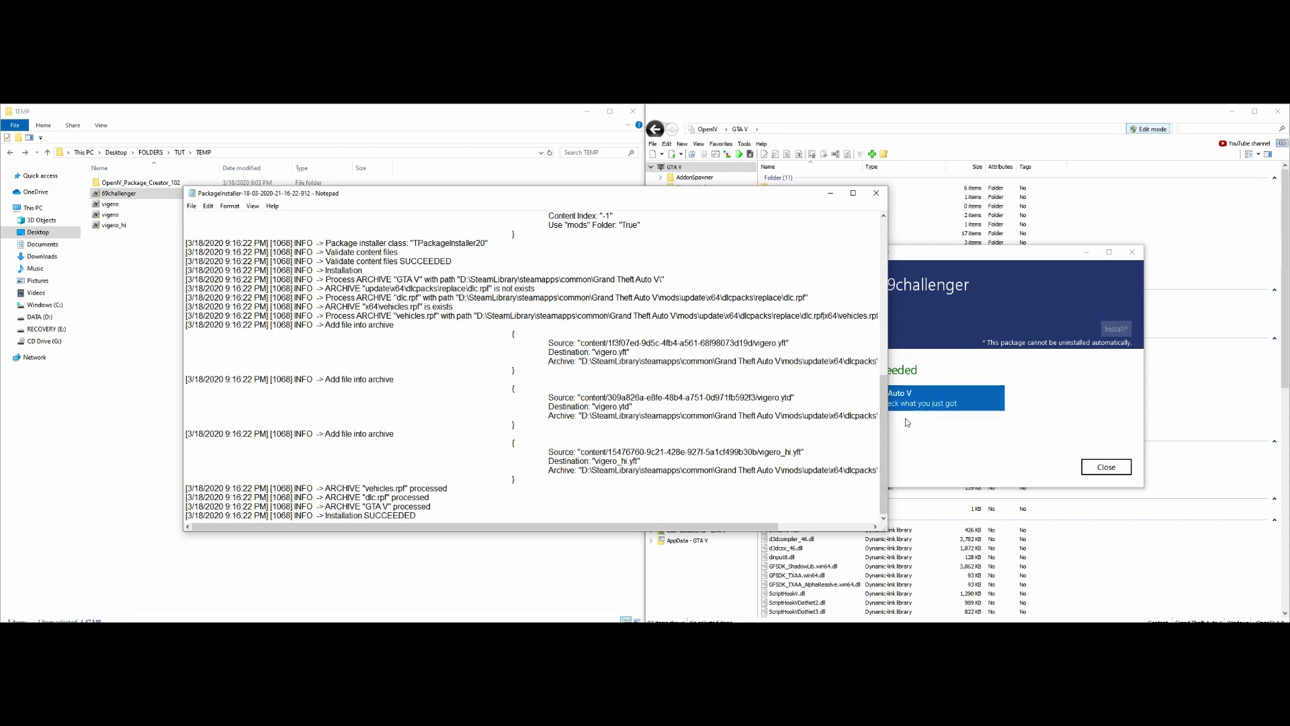
drag(888, 443, 1036, 444)
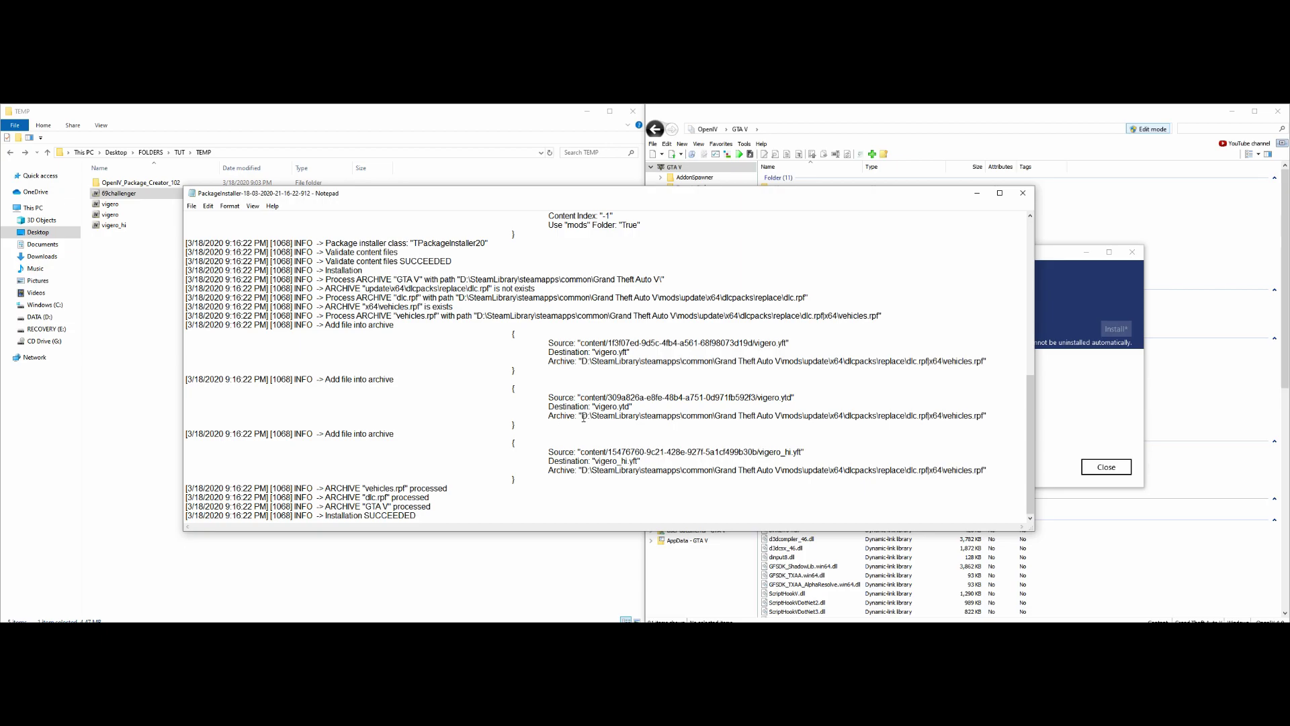
- Review the earlier entries of the installation log back to its beginning and close the log
scroll(531, 396, up, 8)
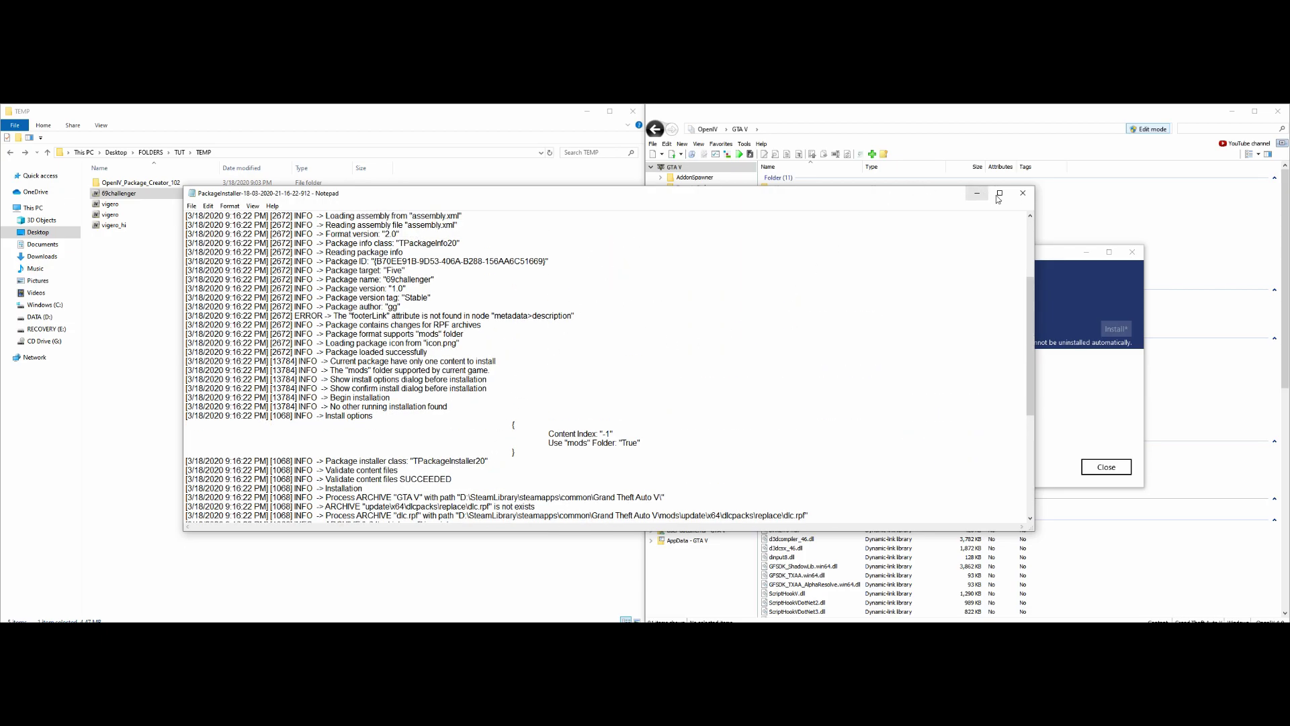
drag(1027, 296, 838, 181)
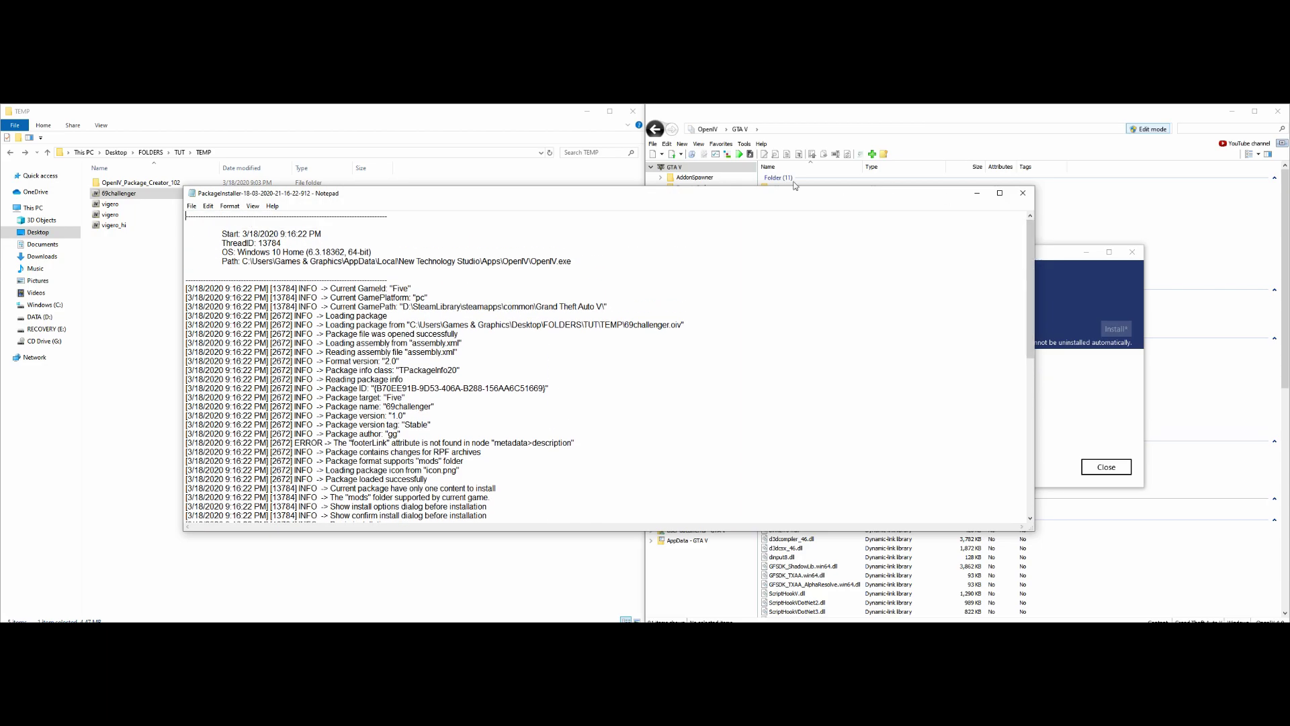
click(1022, 193)
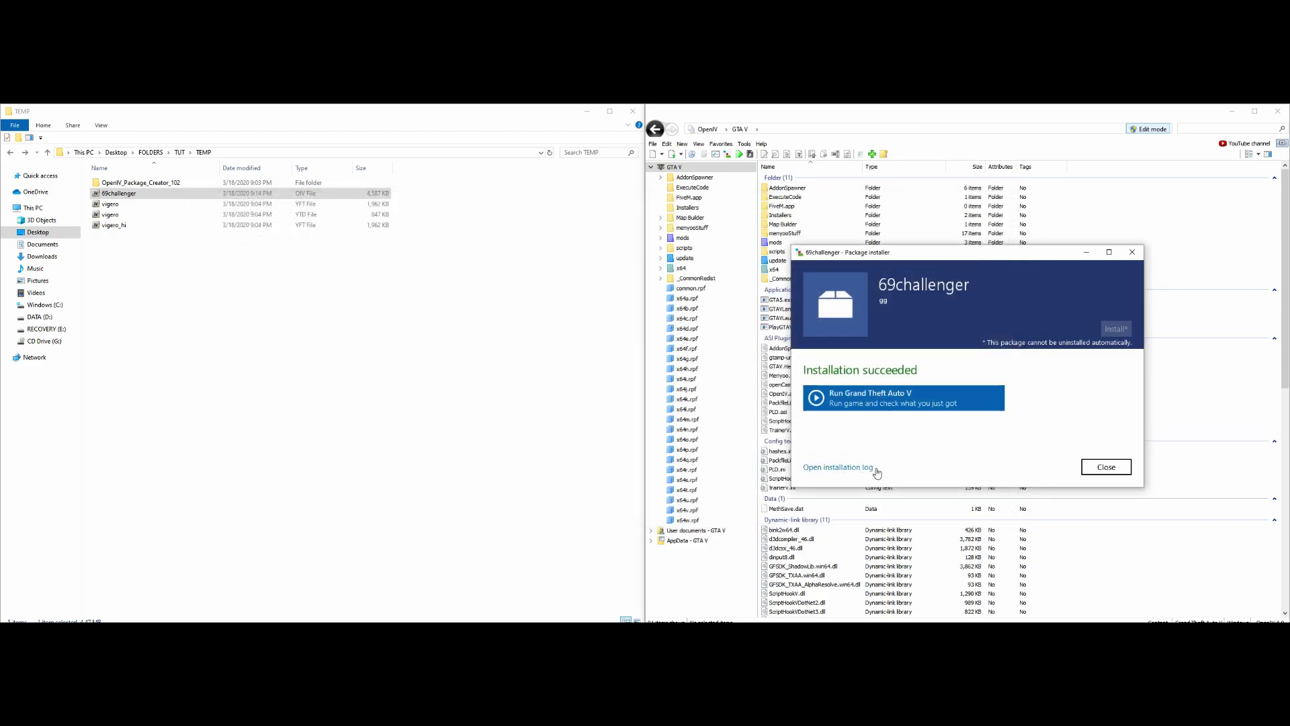
- Close the package installer and OpenIV, and minimize the TEMP folder window
click(1117, 469)
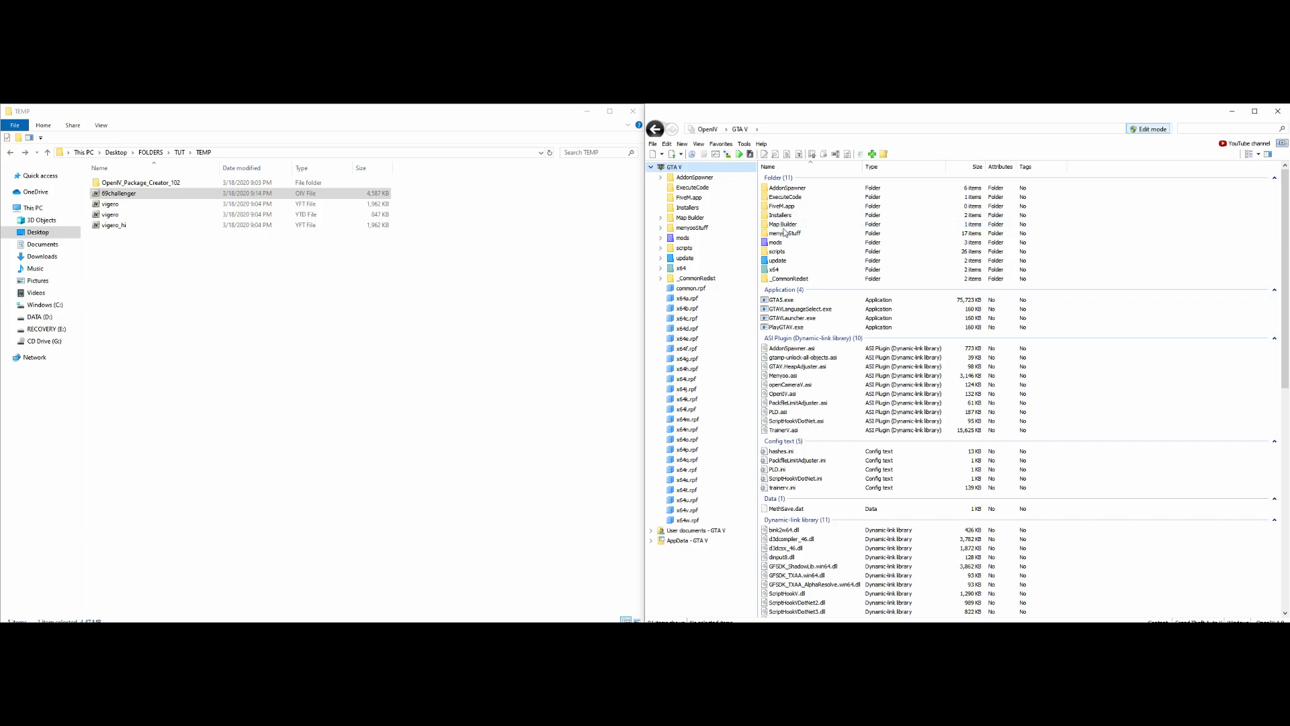
click(1277, 111)
click(585, 112)
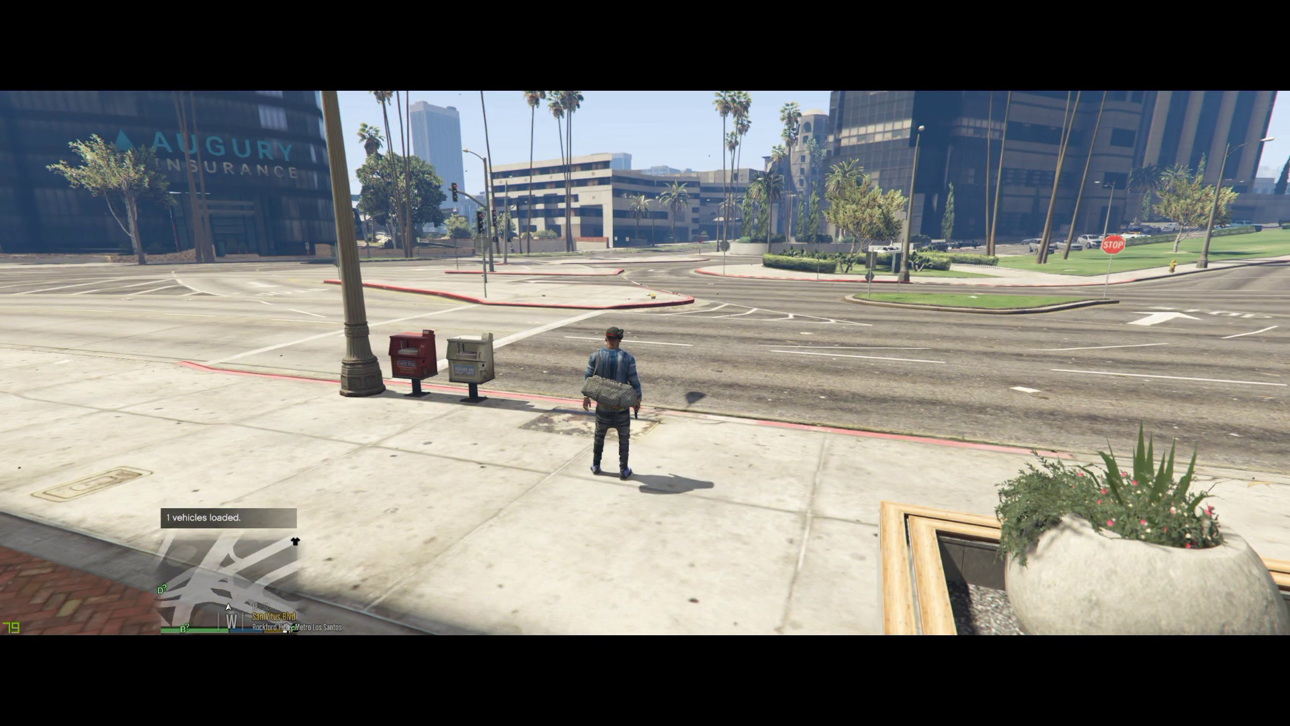
key(w)
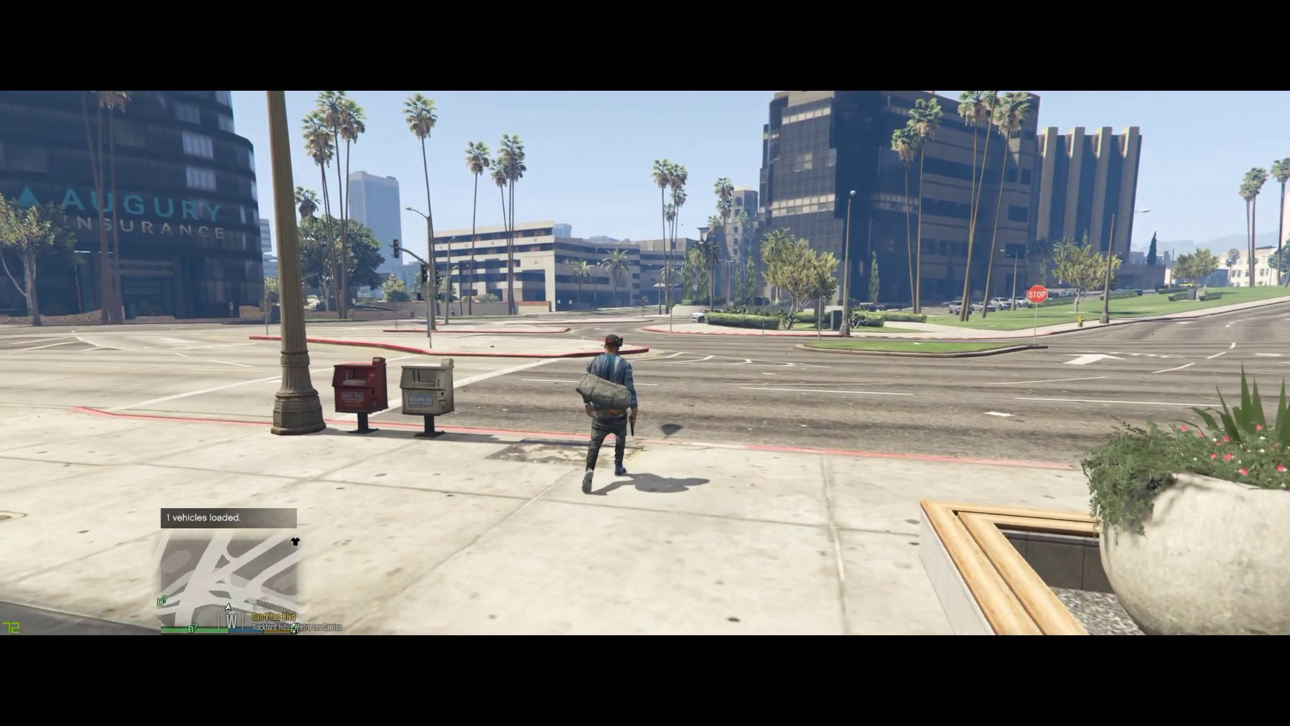
key(s)
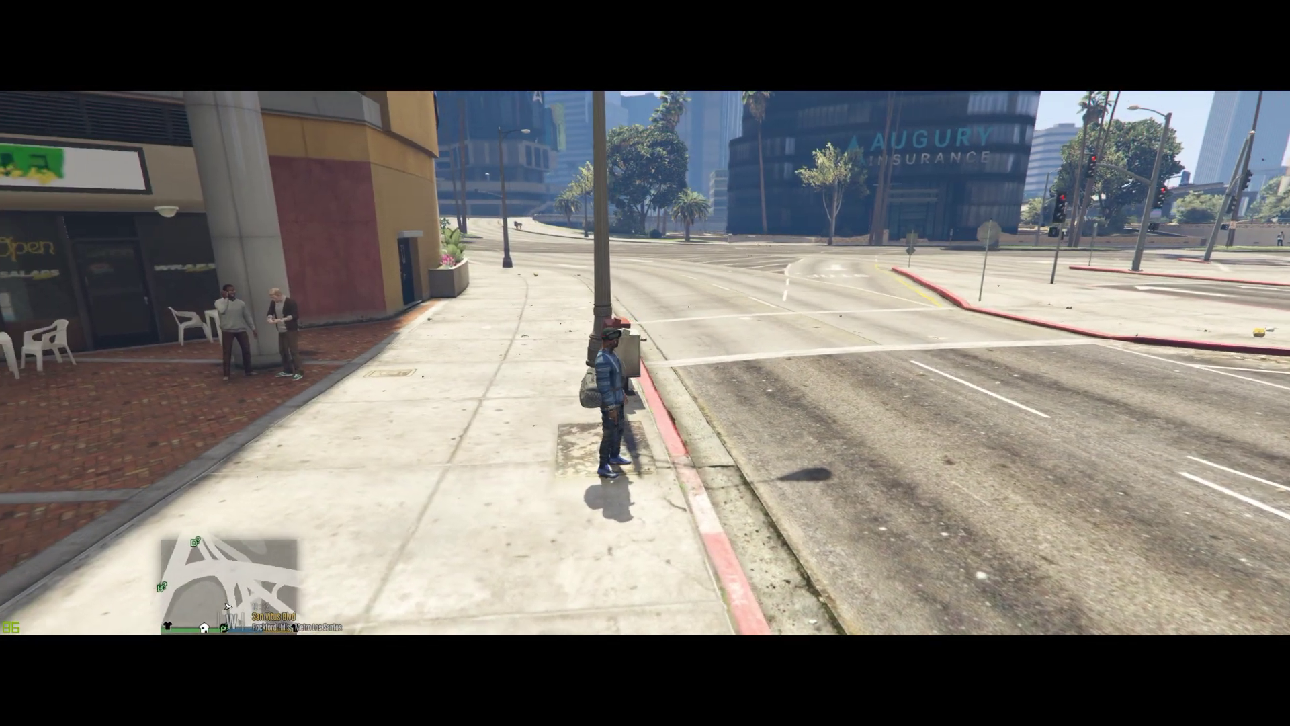
- Open the trainer's main menu in Grand Theft Auto V and enter Vehicle Spawning
key(F4)
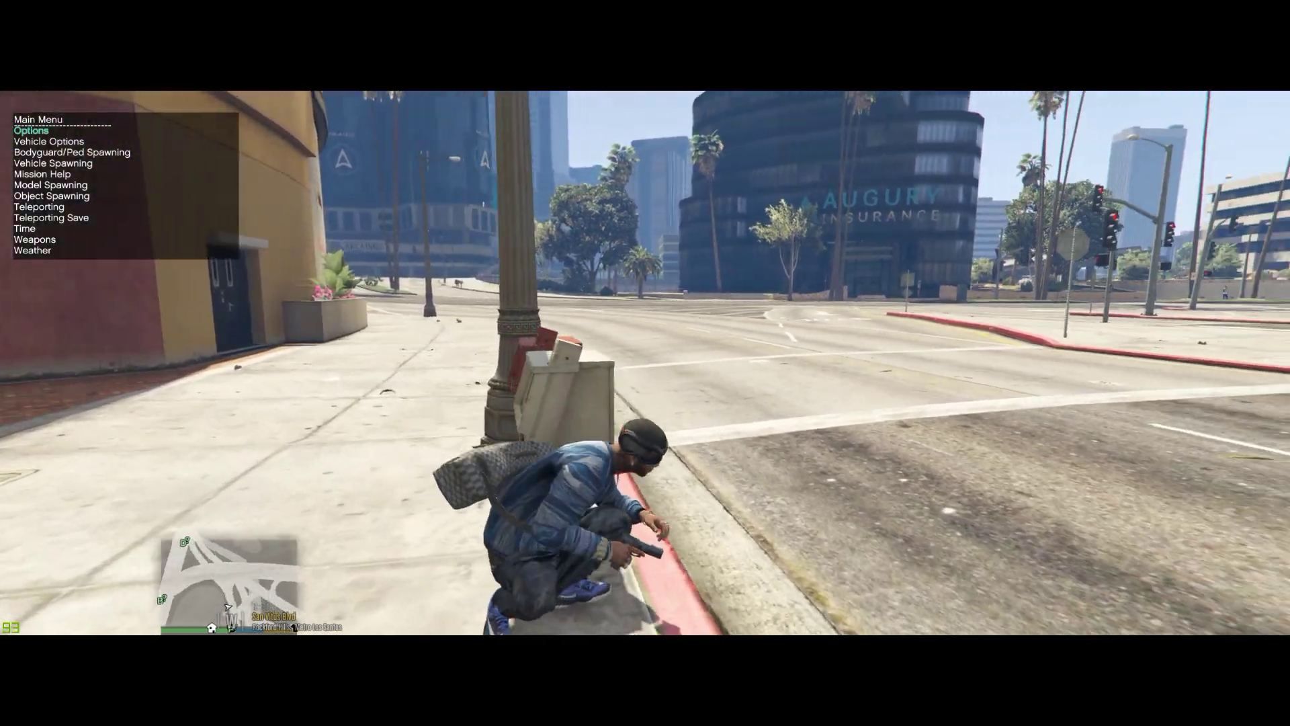
key(w)
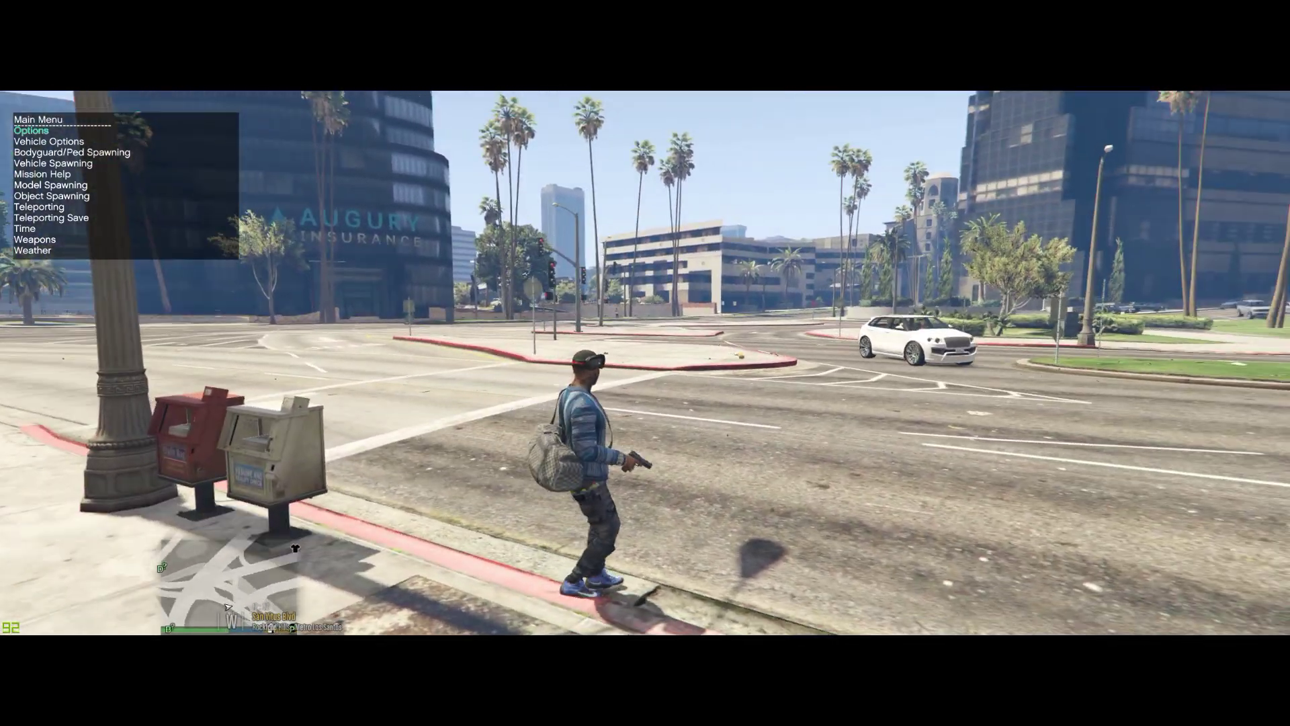
key(Down)
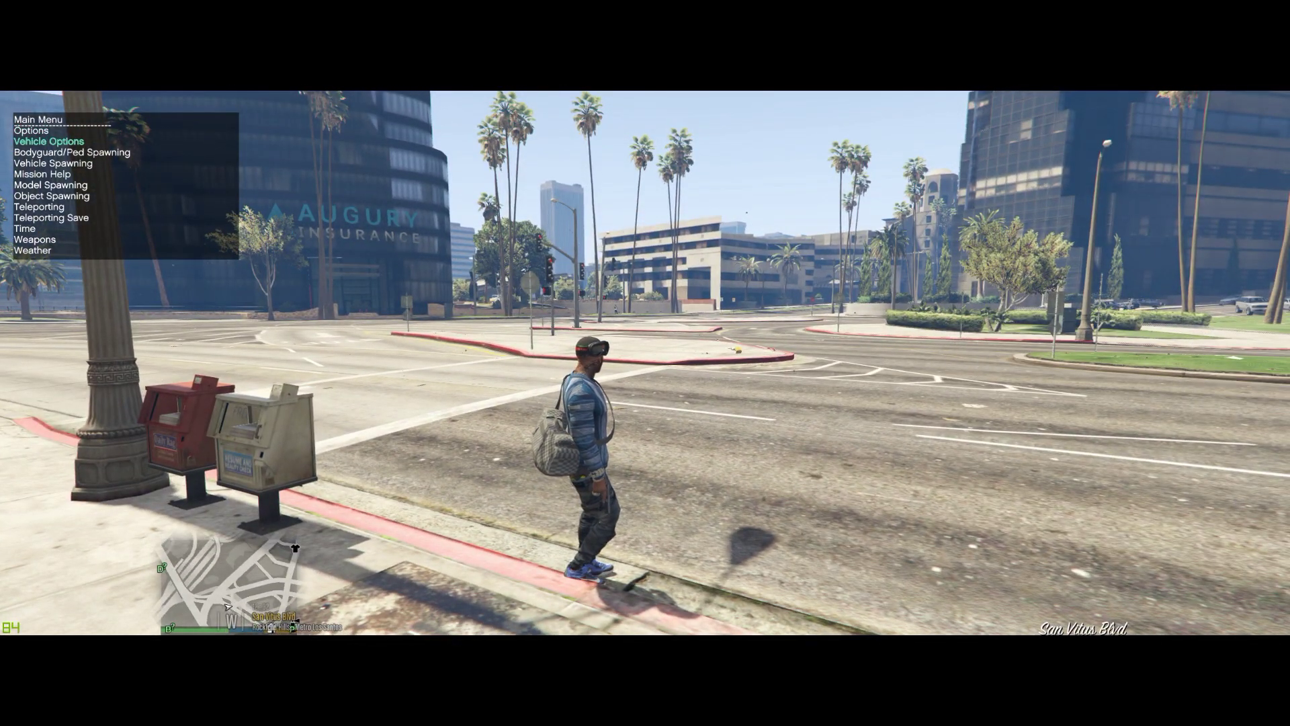
key(Down)
key(Down)
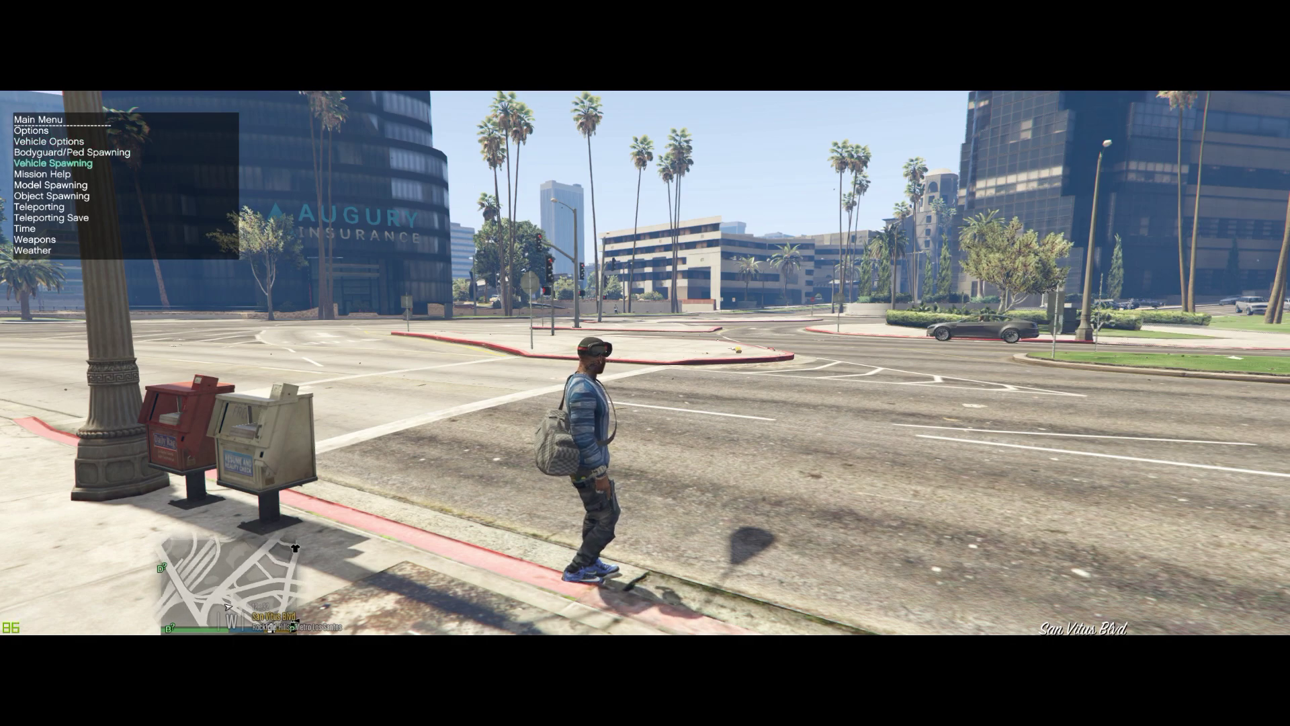
key(Return)
- Spawn the Declasse Vigero from the Muscle vehicle category
key(Down)
key(Down)
key(Down)
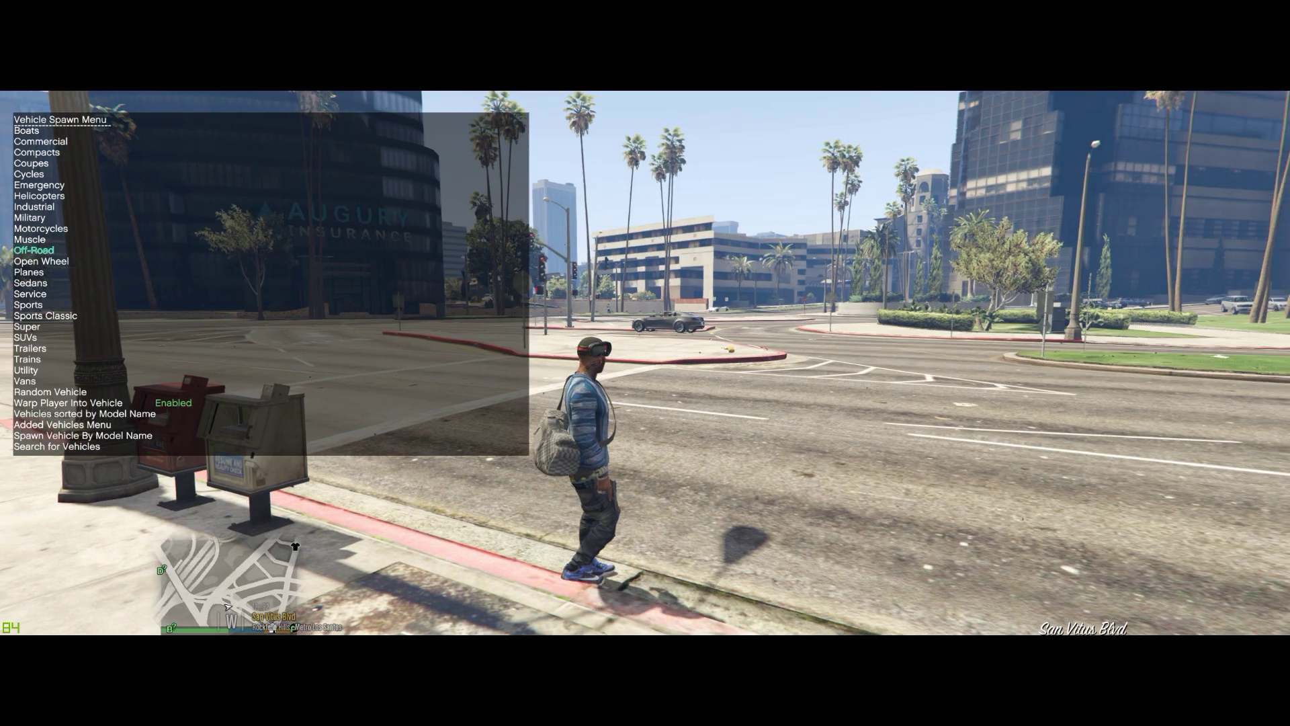
key(Up)
key(Return)
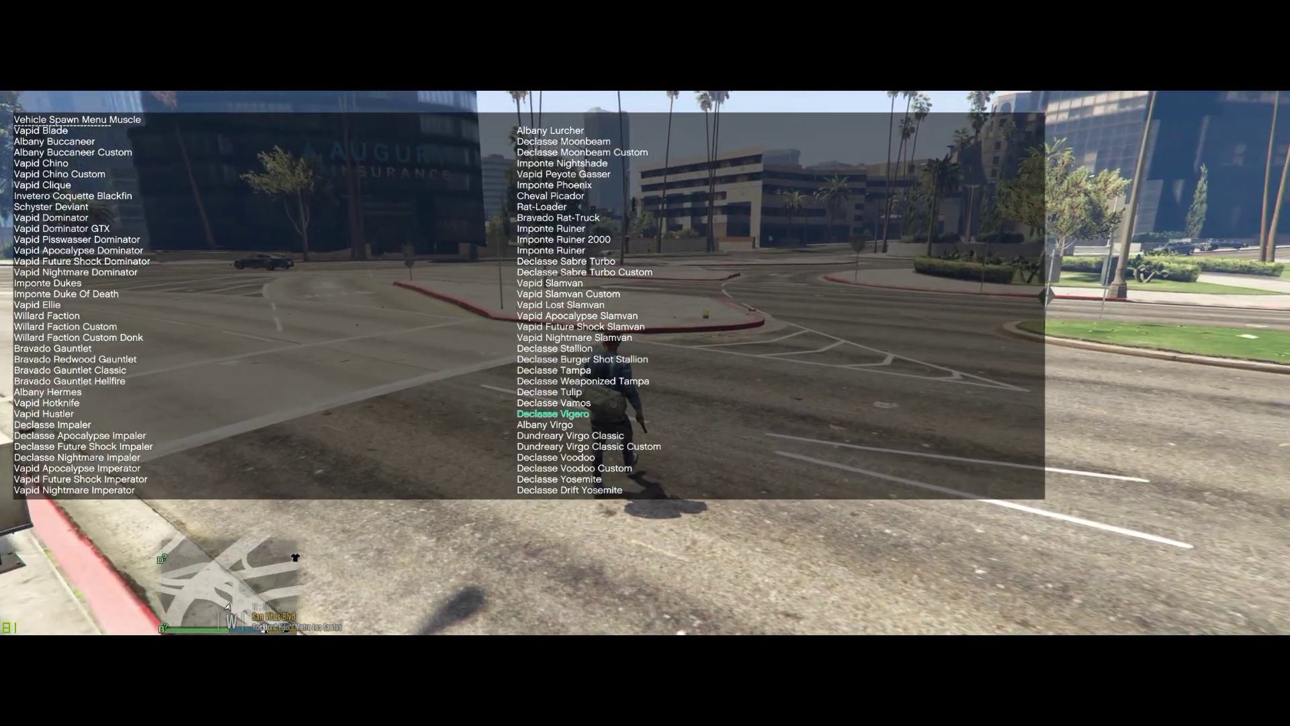
key(Down)
key(Up)
key(Return)
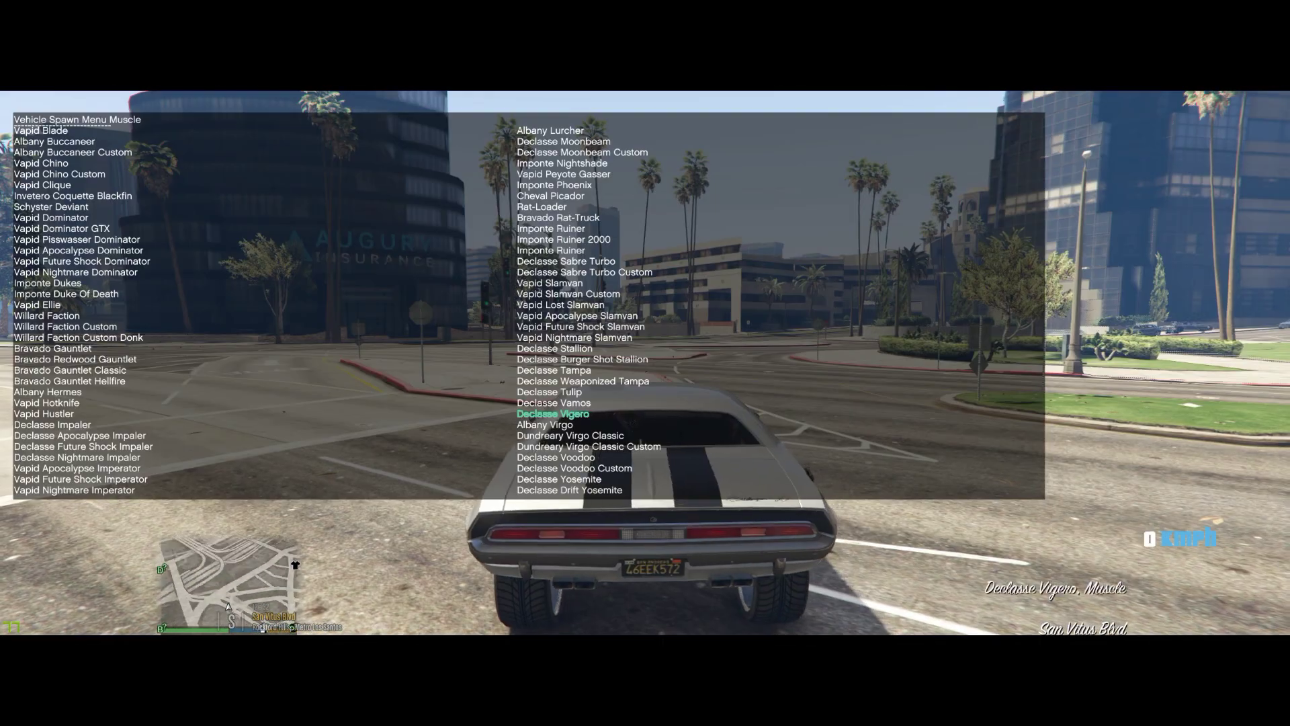
key(Return)
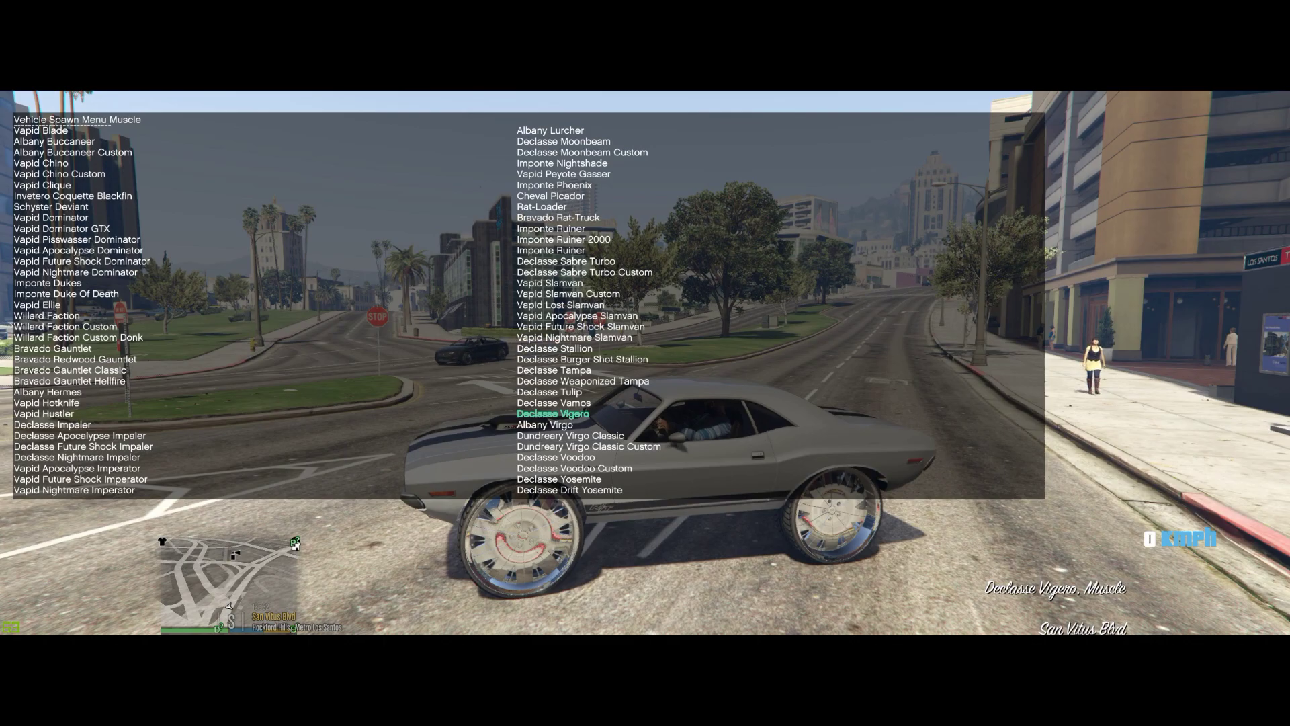
- Examine the spawned Vigero's replaced body and wheels from several sides while driving it slowly, and close the vehicle spawn menus
key(BackSpace)
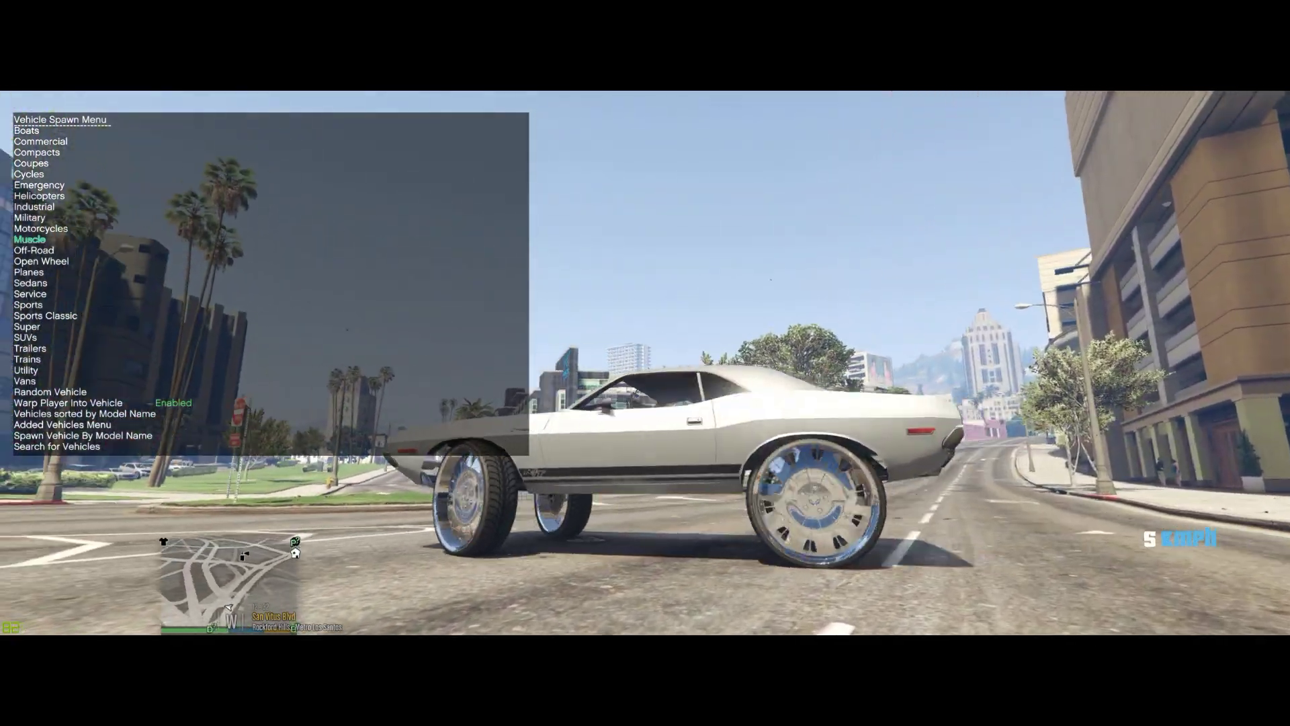
key(a)
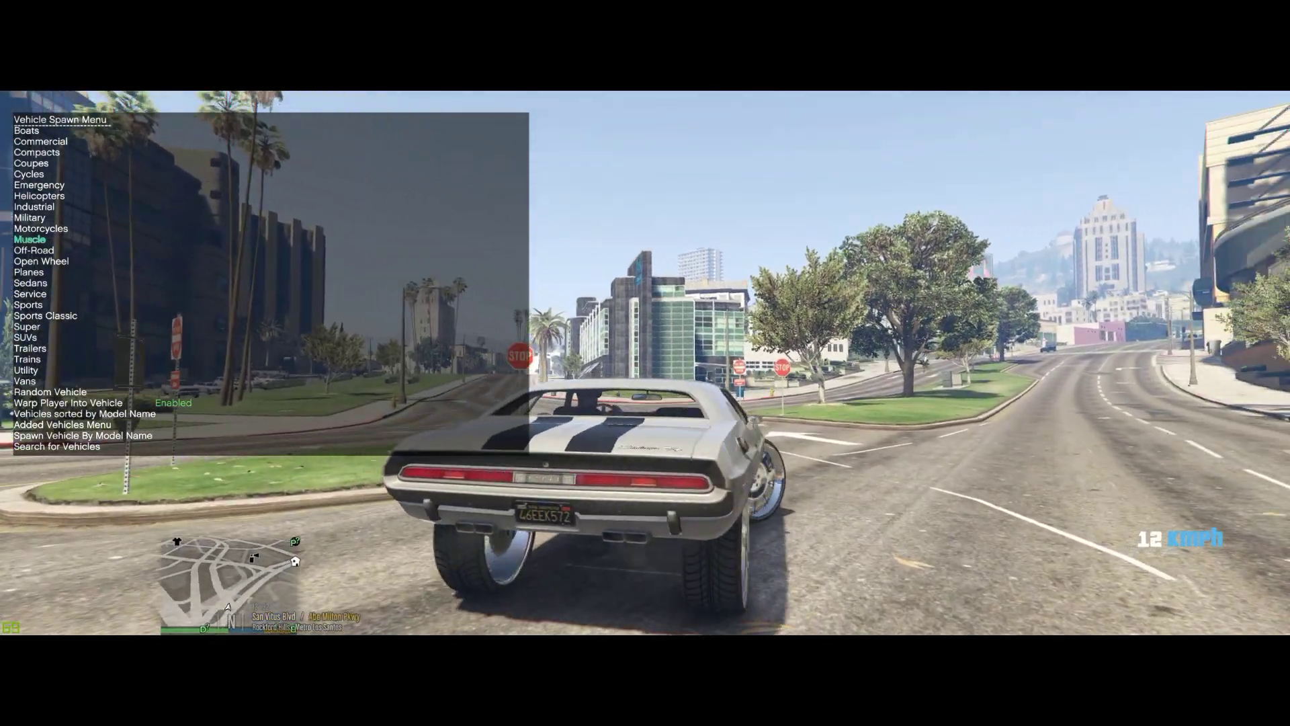
key(d)
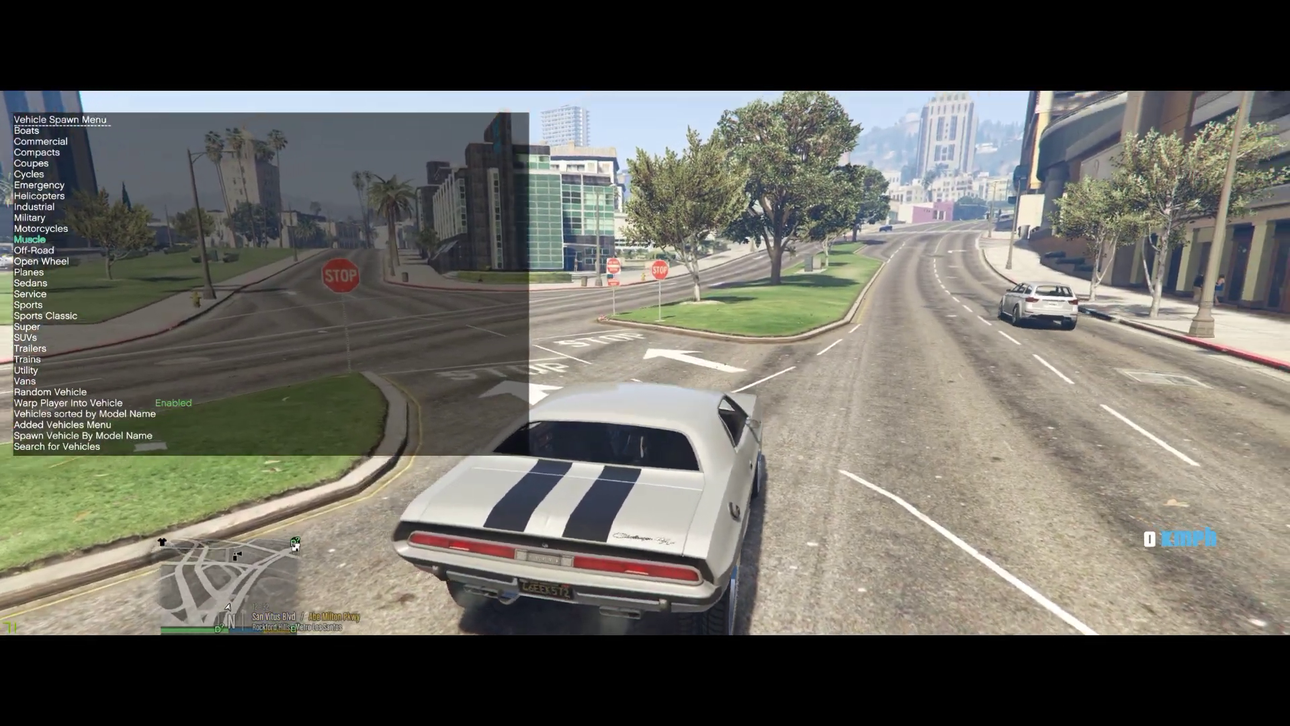
key(s)
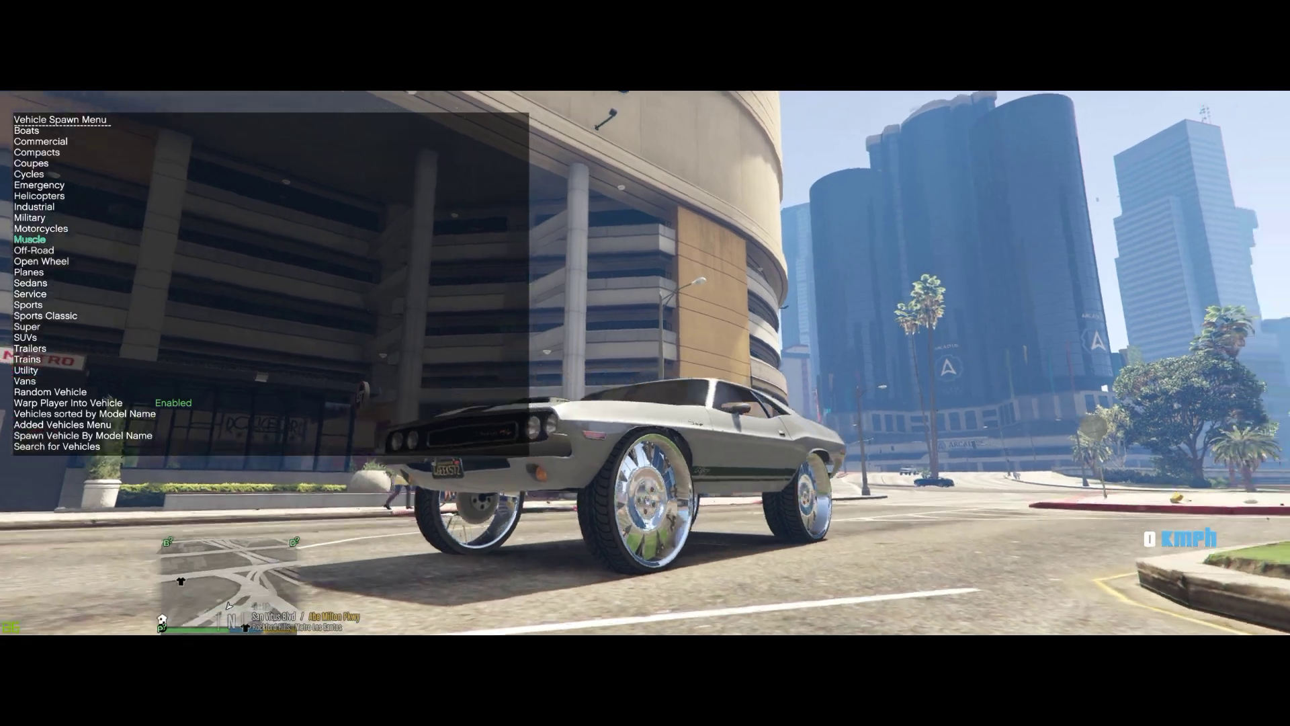
key(BackSpace)
key(w)
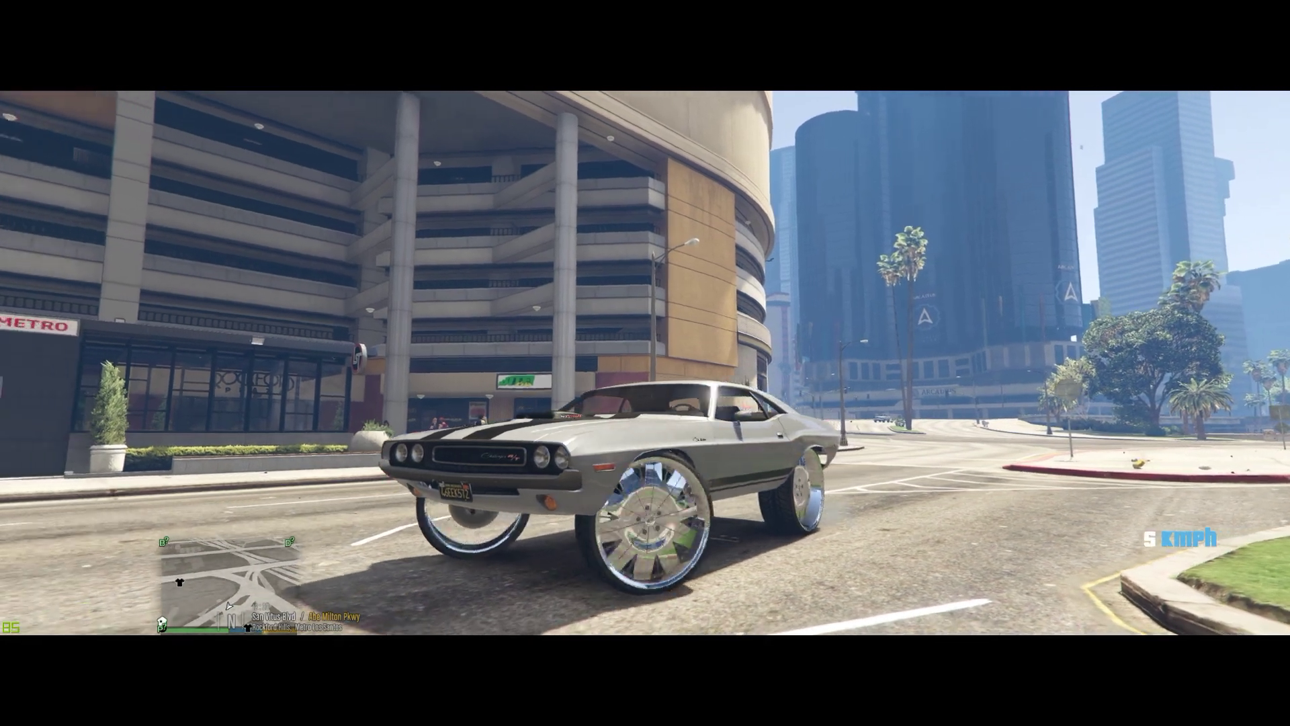
key(a)
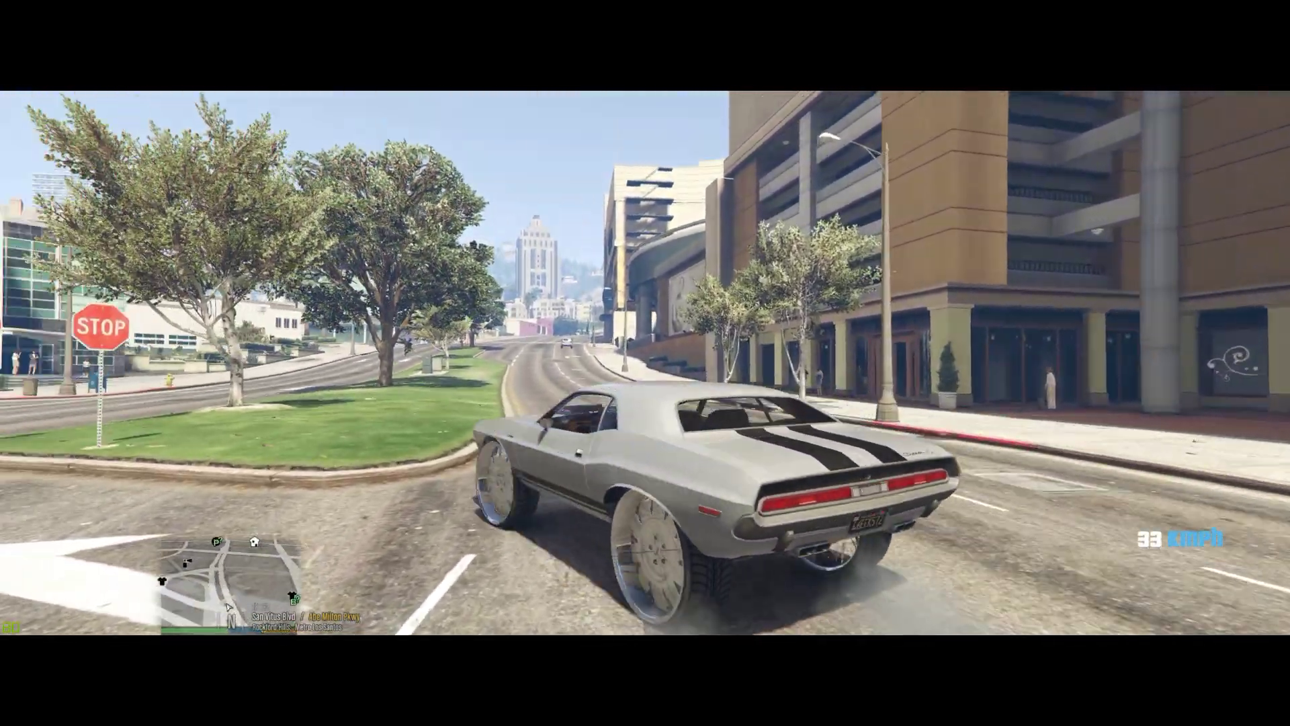
key(d)
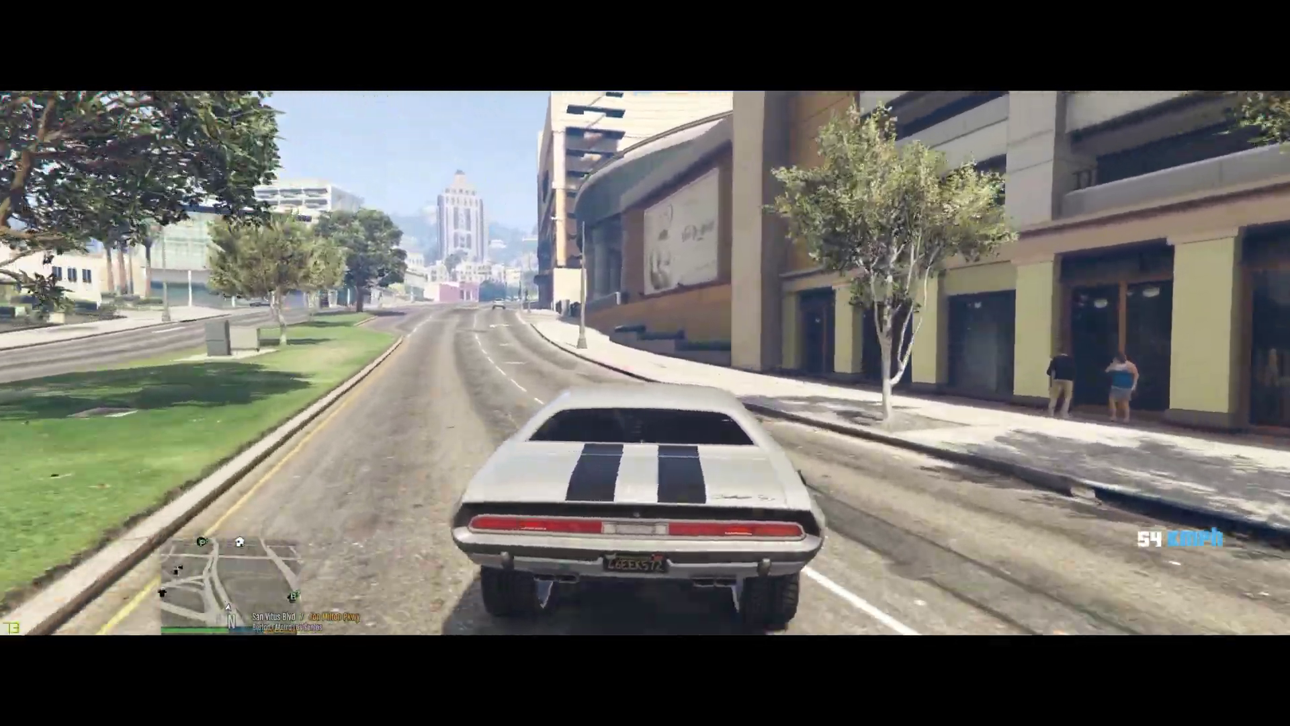
key(a)
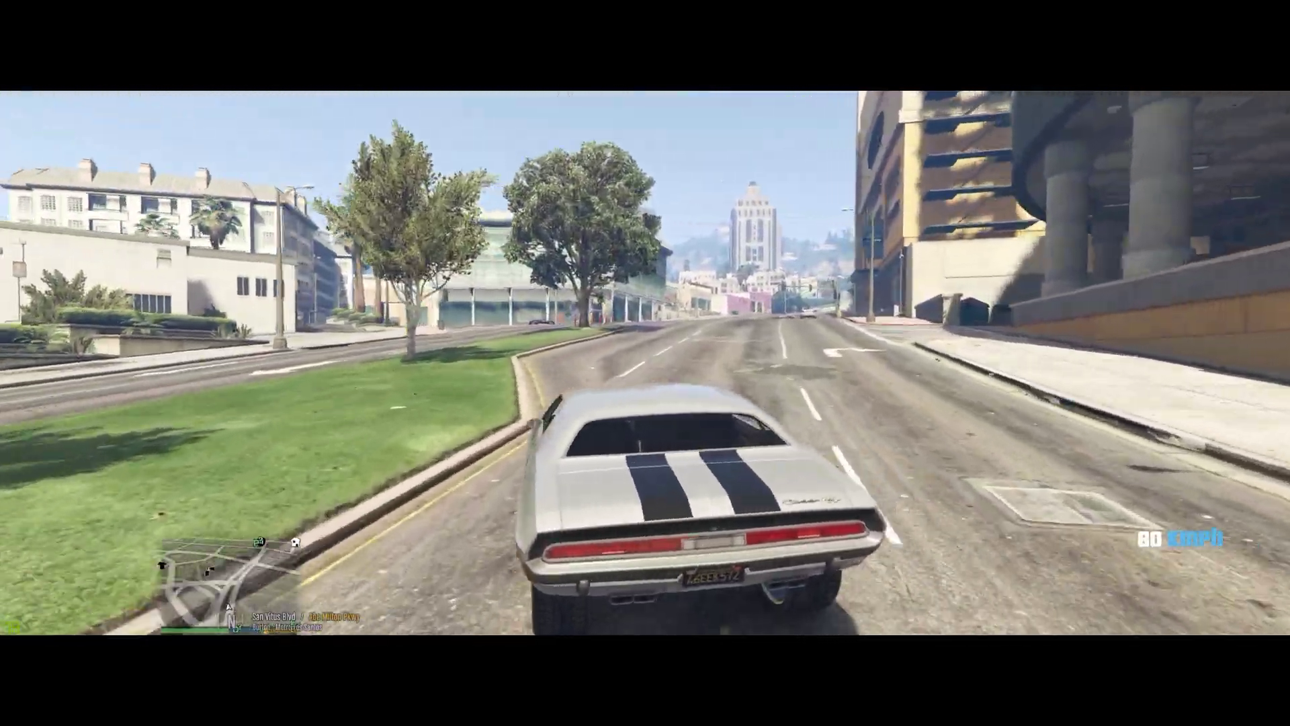
key(w)
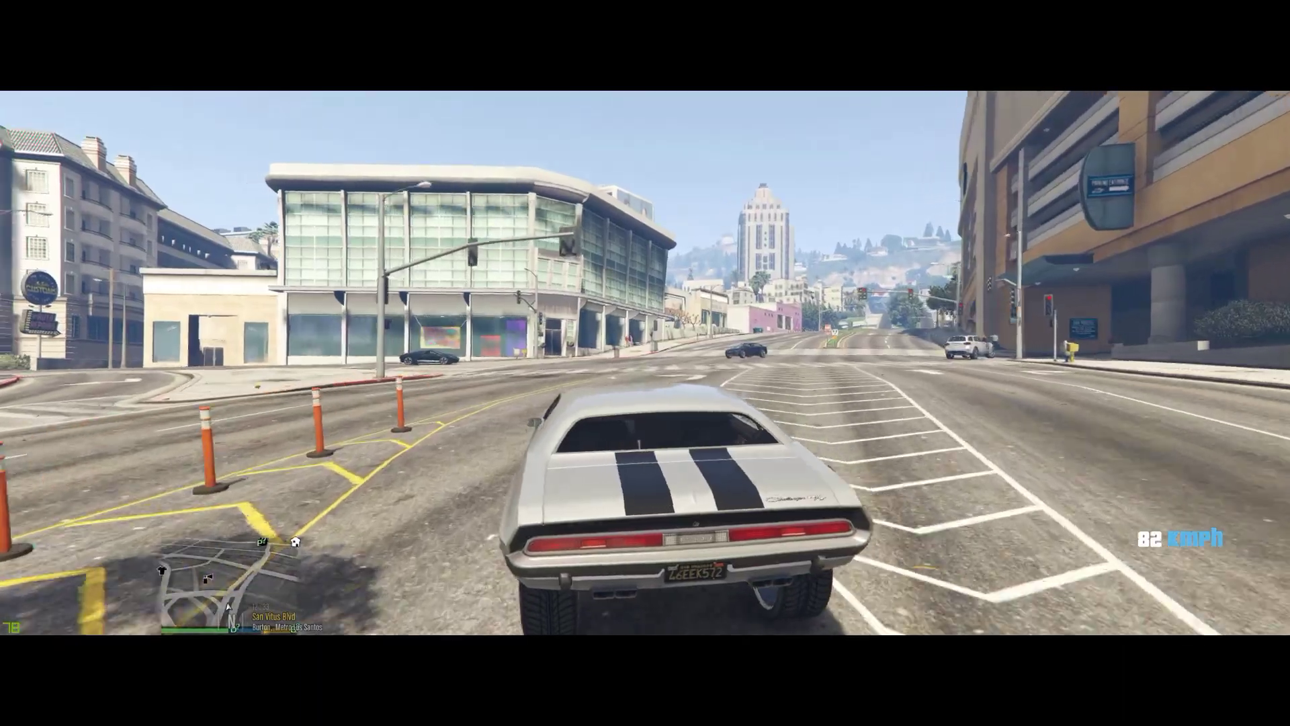
key(a)
key(s)
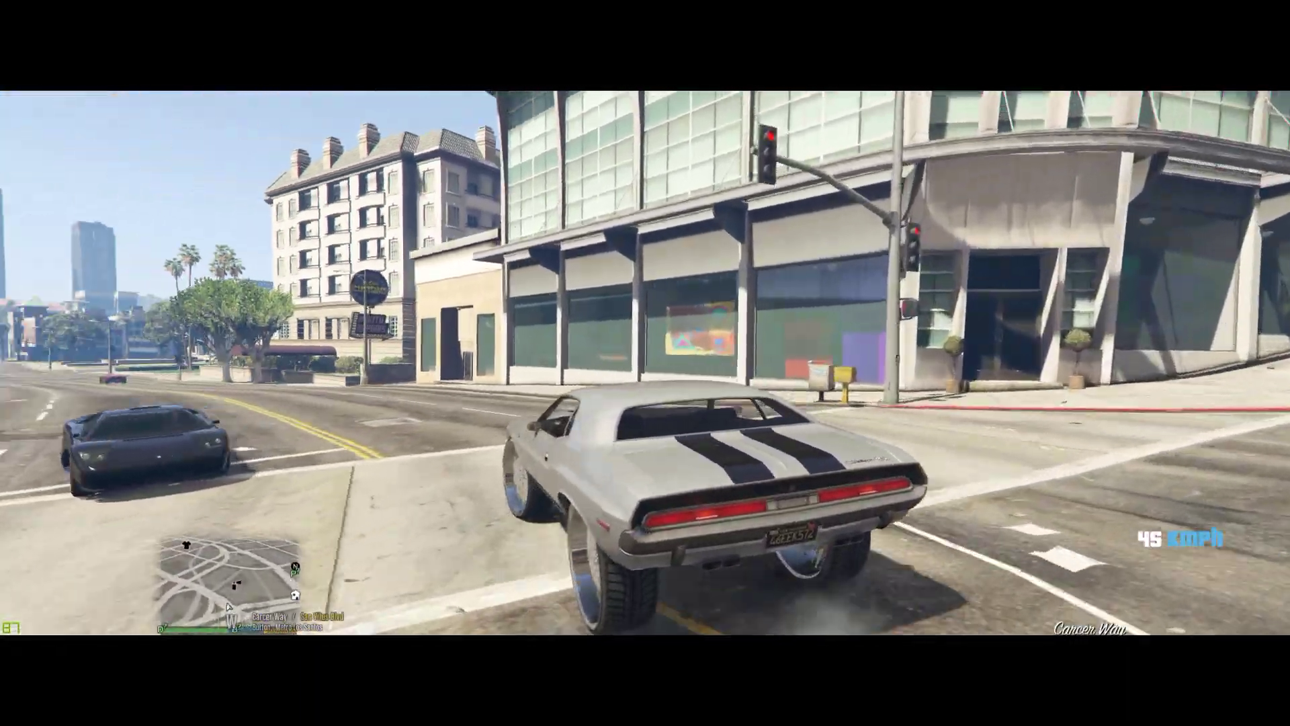
key(w)
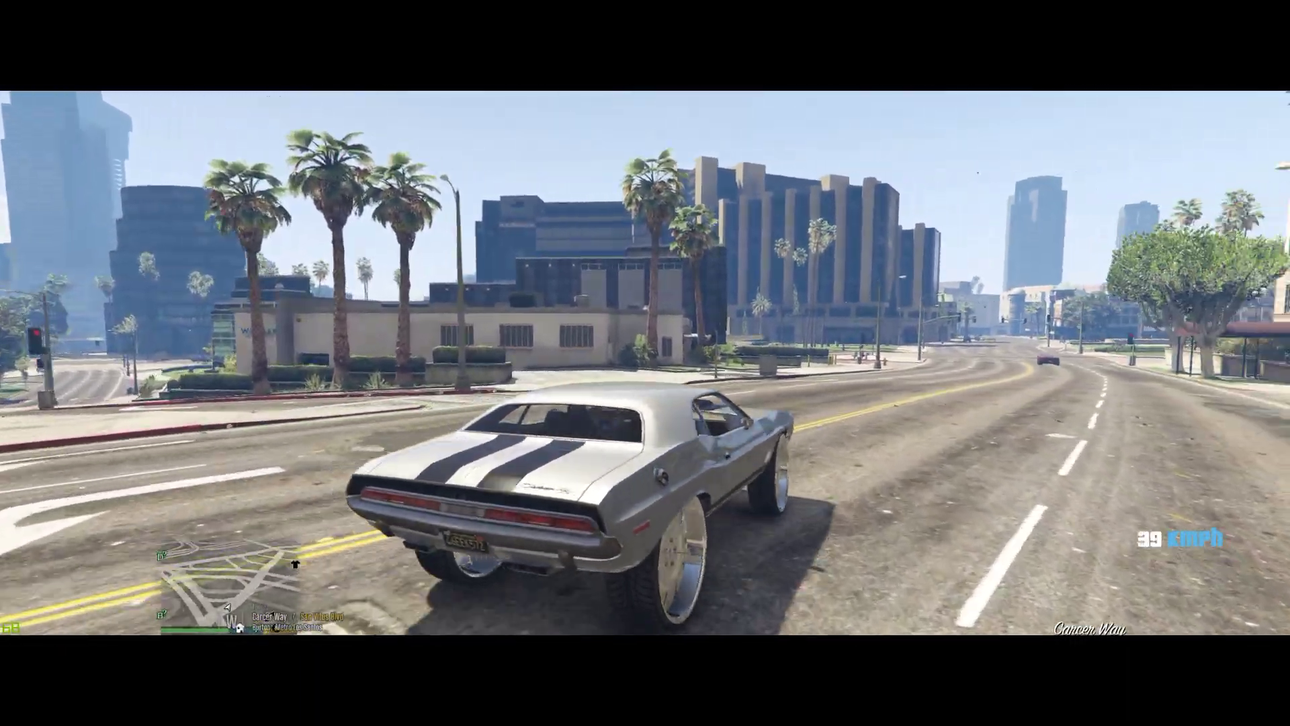